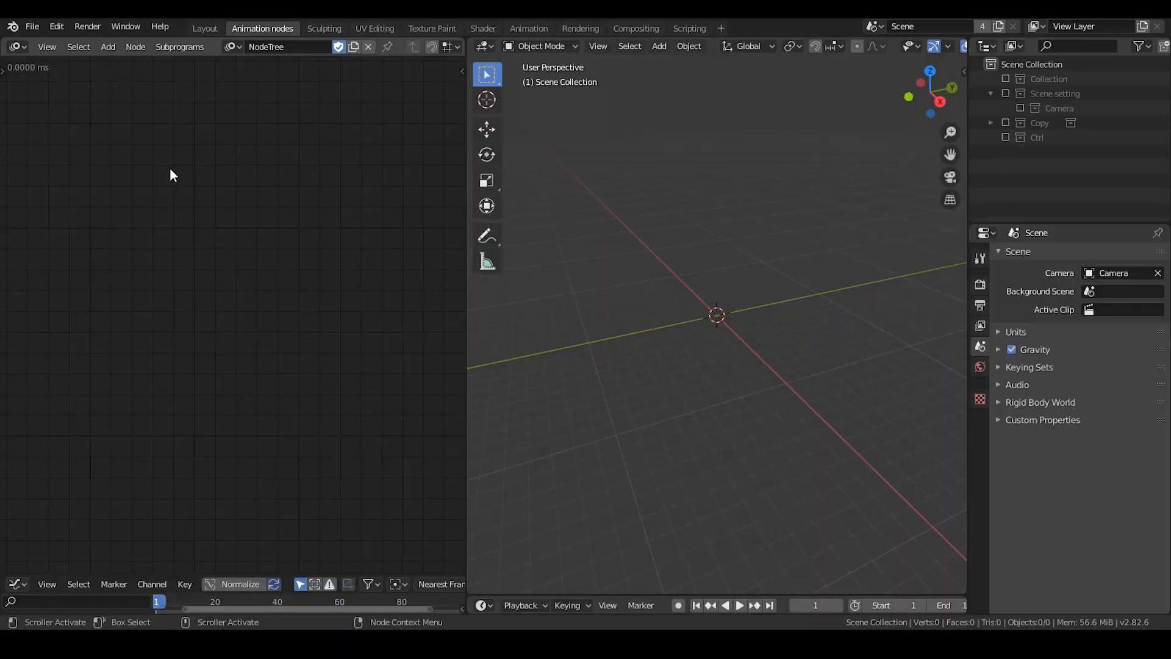
- Add a Distribute Matrices node to the empty node tree
key(ctrl+a)
text(distrib)
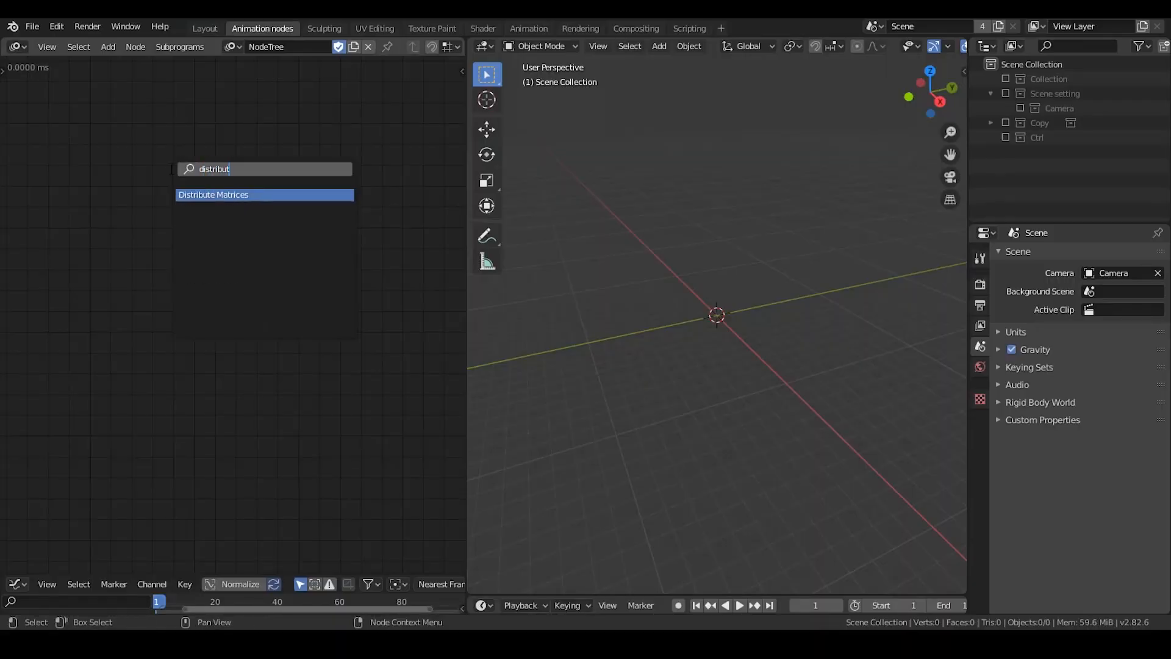
key(Return)
click(161, 160)
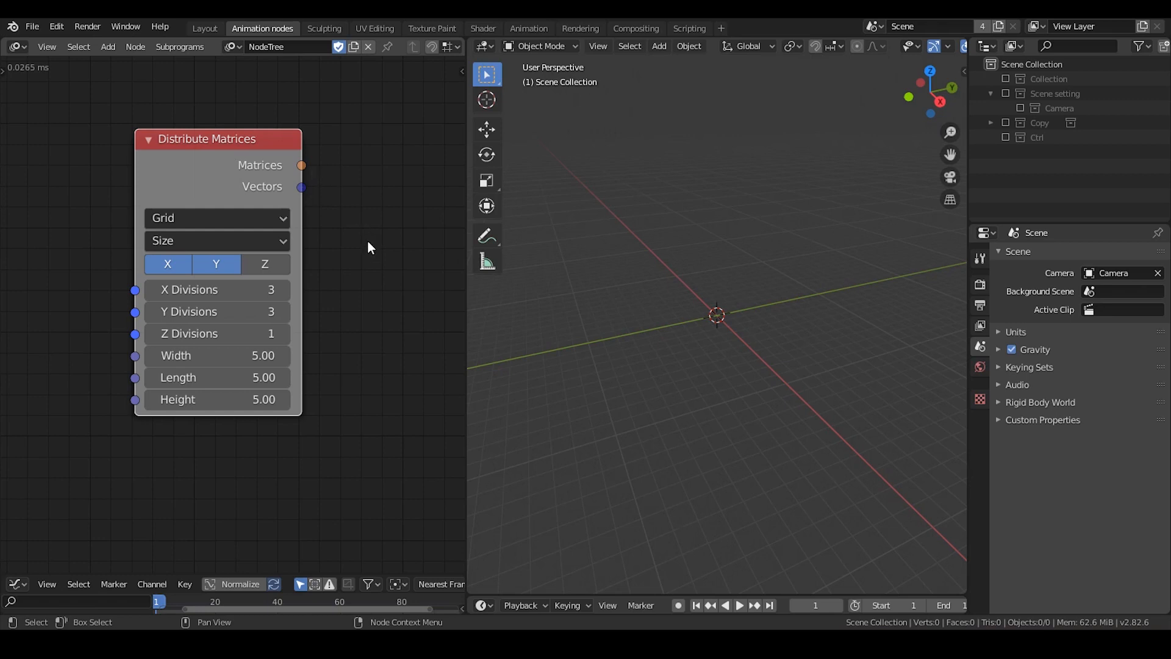
middle_drag(367, 239, 327, 226)
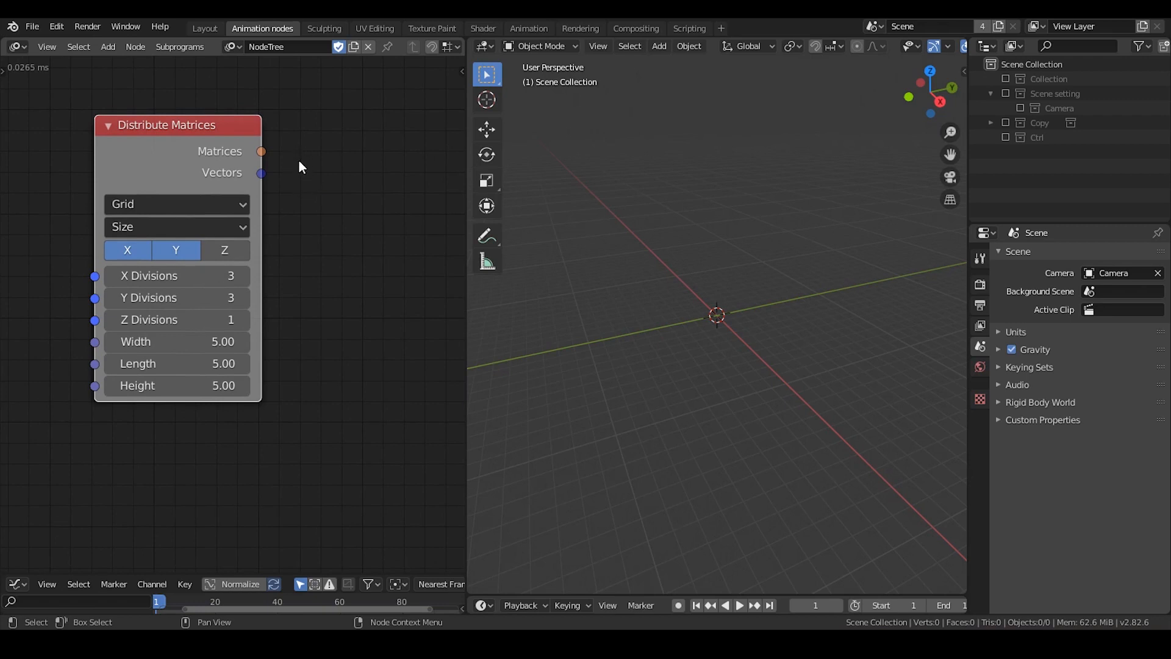
middle_drag(329, 208, 304, 207)
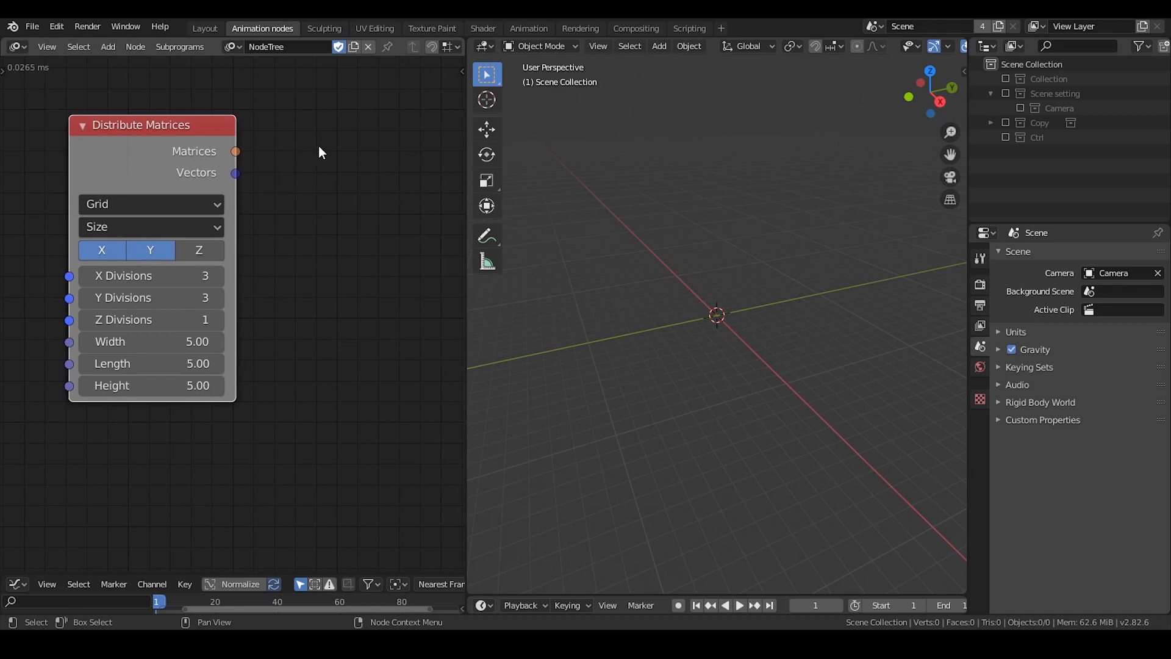
- Add a 3D Viewer node, feed it the Matrices output of Distribute Matrices, and set its width to 6
key(ctrl+a)
text(3d)
click(350, 167)
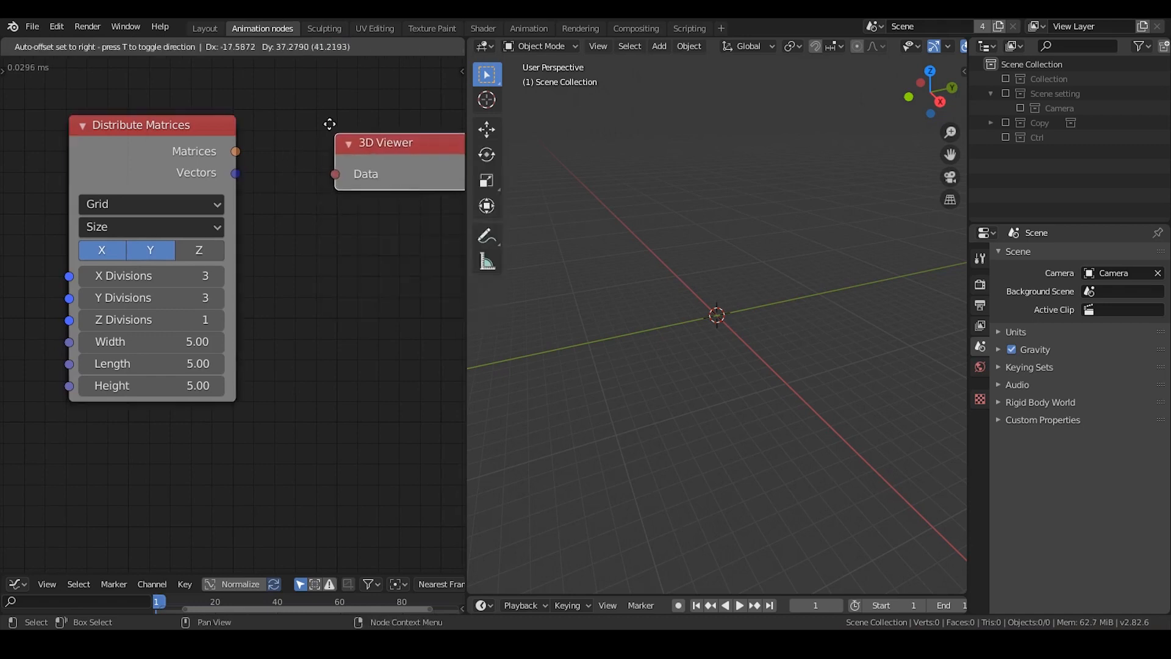
click(319, 109)
drag(234, 151, 320, 158)
drag(358, 127, 398, 131)
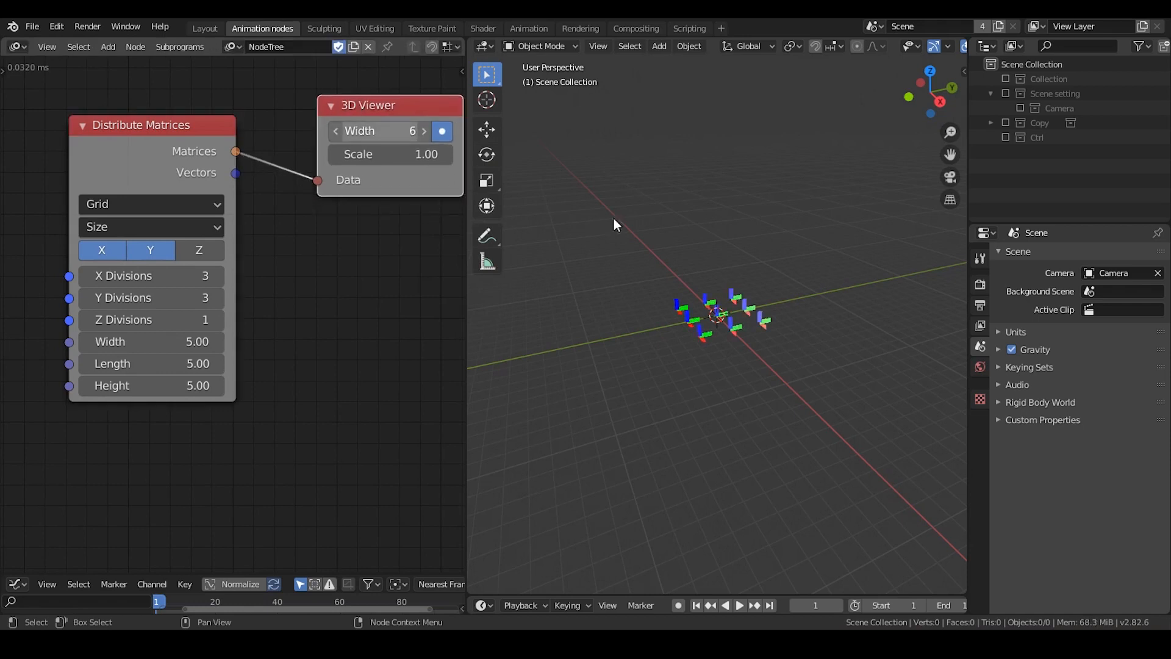
scroll(767, 368, up, 6)
middle_drag(682, 350, 737, 366)
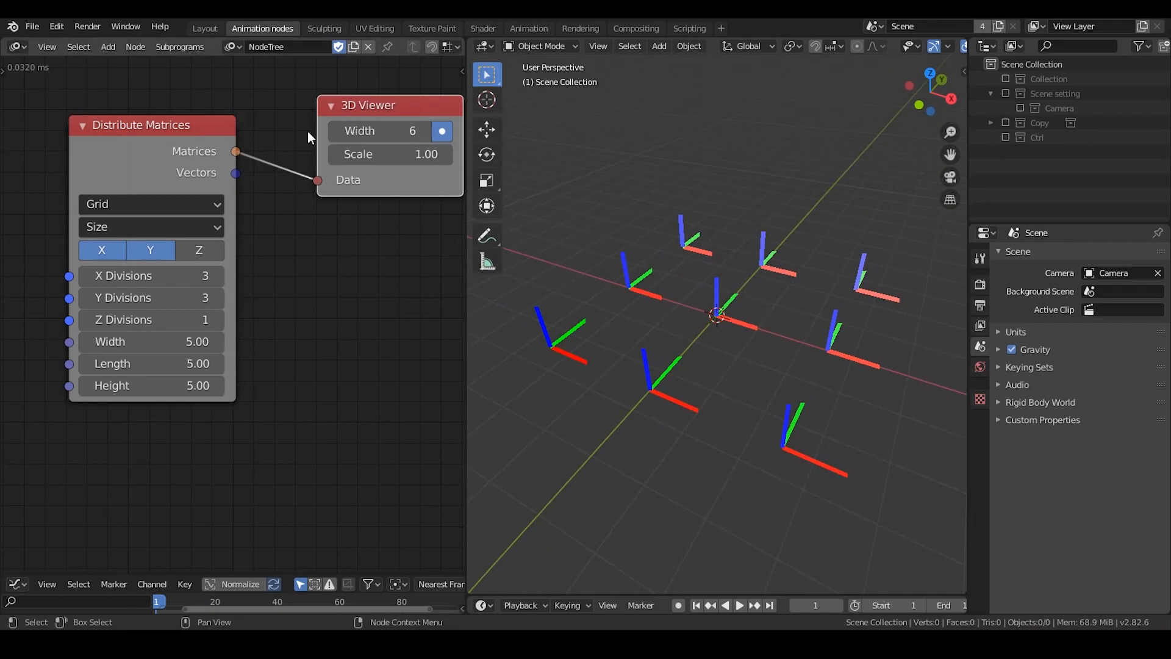
- Duplicate the 3D Viewer below the original, feed it the Vectors output, and set its width to 17
drag(350, 106, 352, 90)
key(shift+d)
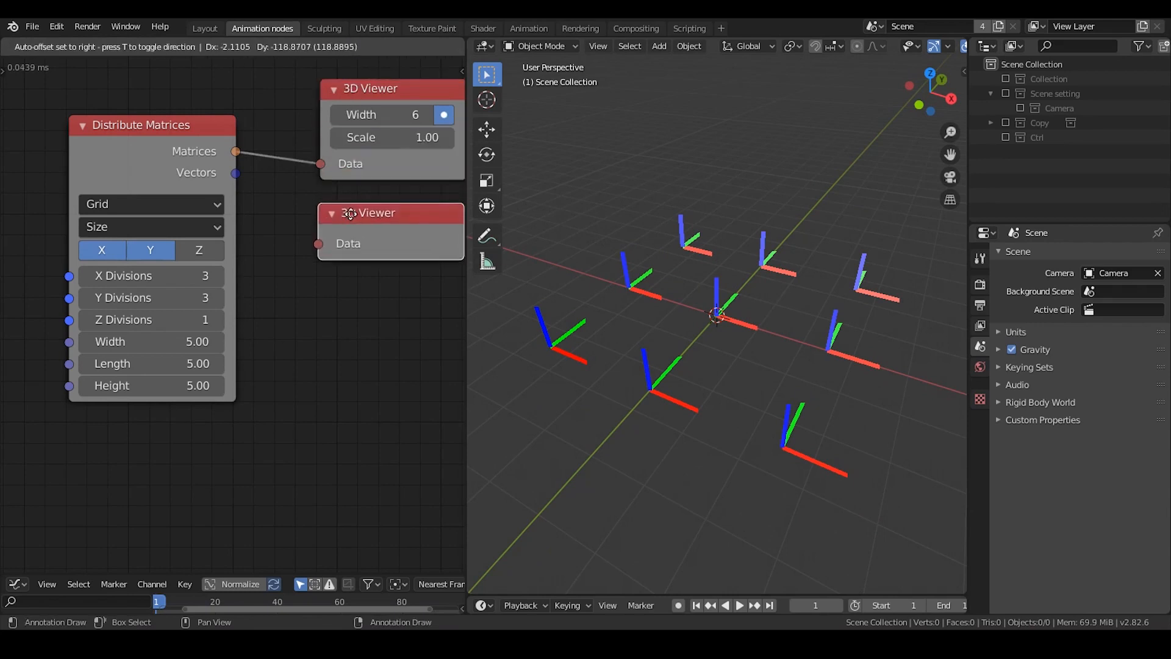
click(351, 208)
drag(236, 173, 448, 230)
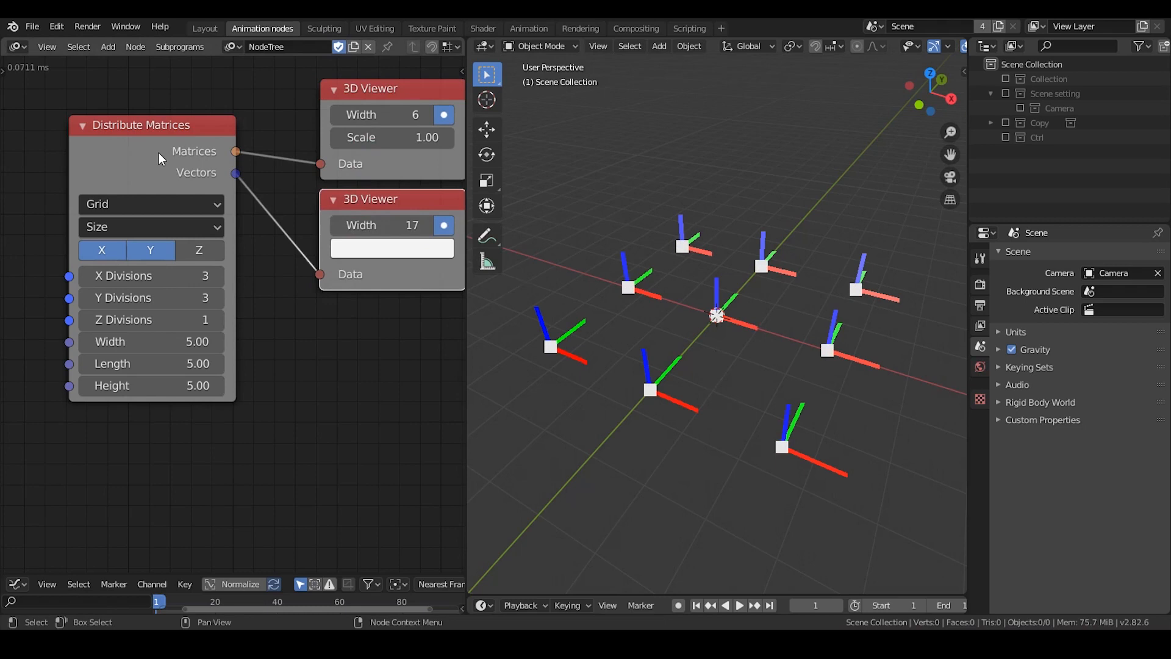
middle_drag(213, 174, 171, 166)
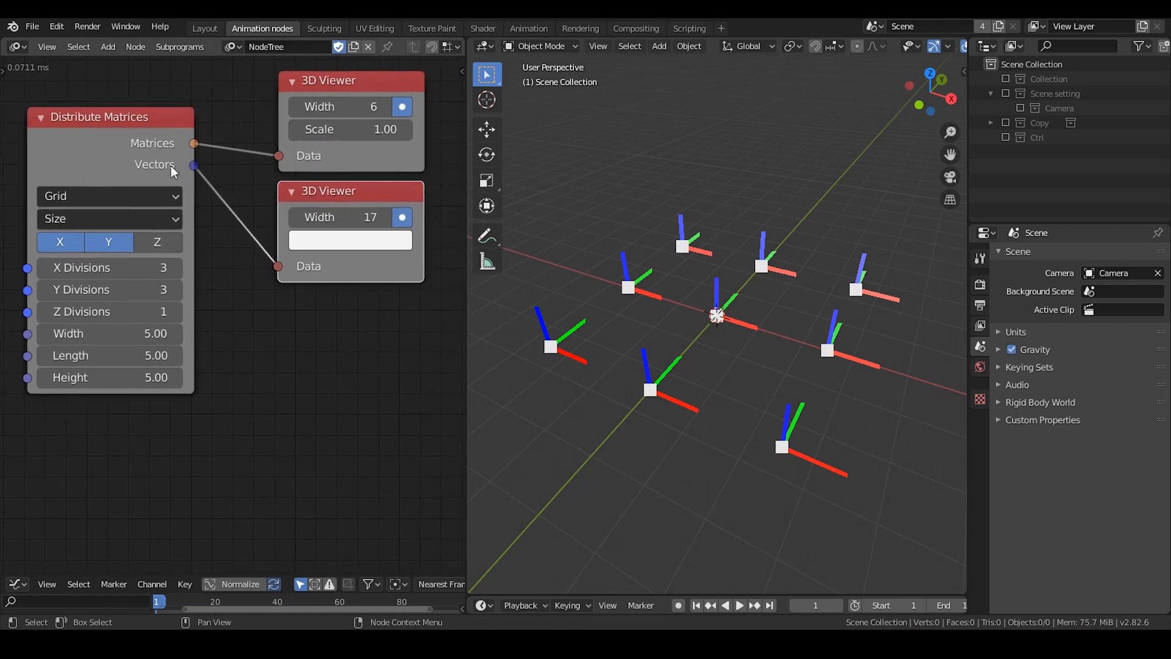
scroll(156, 186, down, 1)
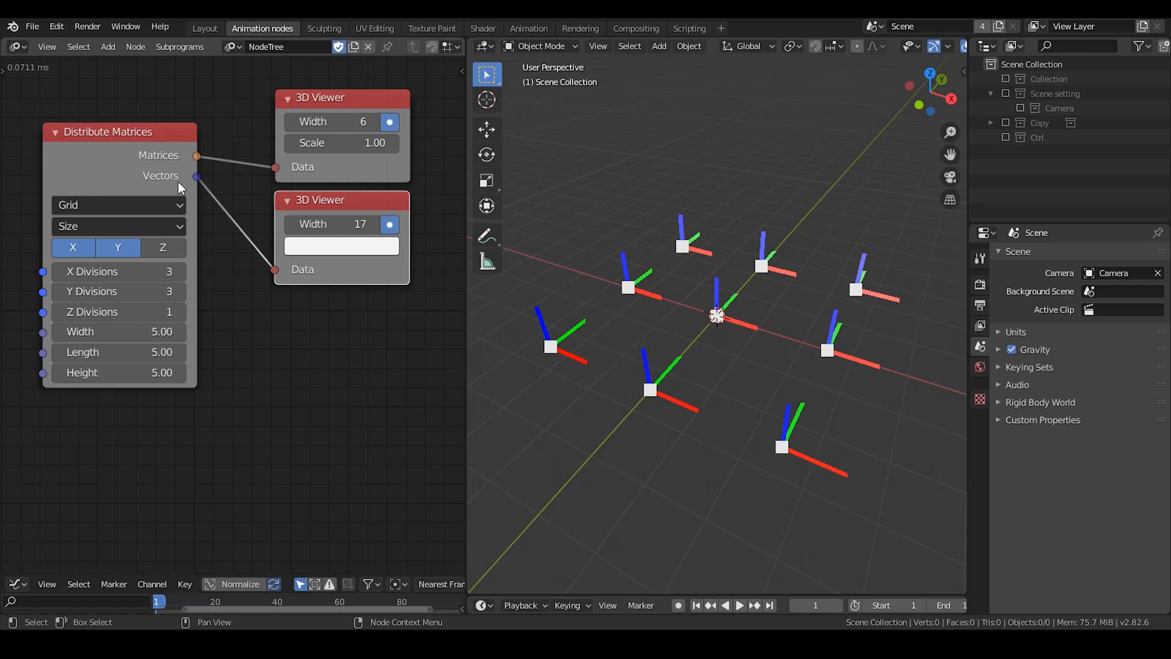
- Delete both 3D Viewer nodes from the node tree
middle_drag(178, 182, 137, 192)
shift+click(276, 145)
key(x)
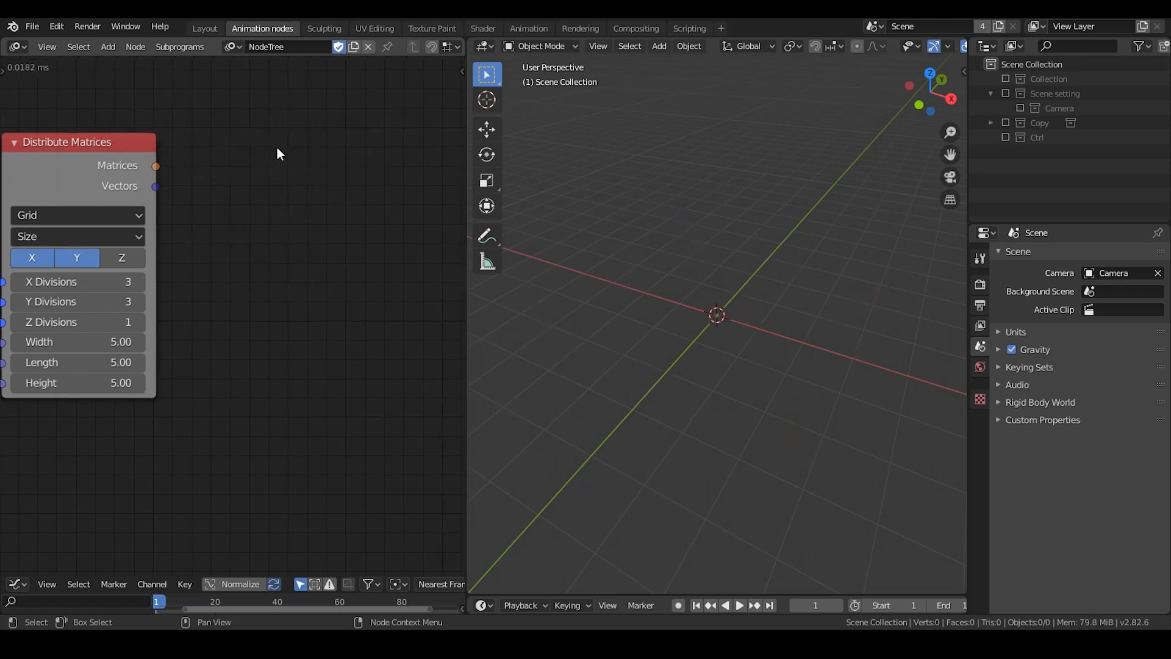
- Add a Combine Vector node beside the Distribute Matrices node
key(ctrl+a)
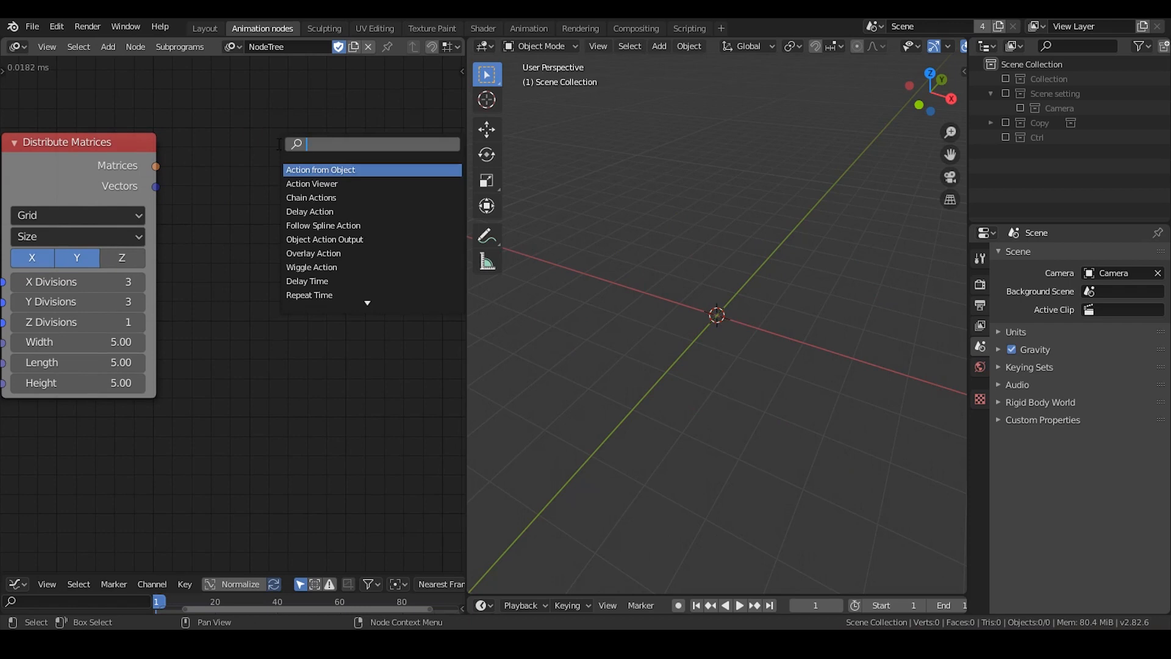
text(combine ve)
key(Down)
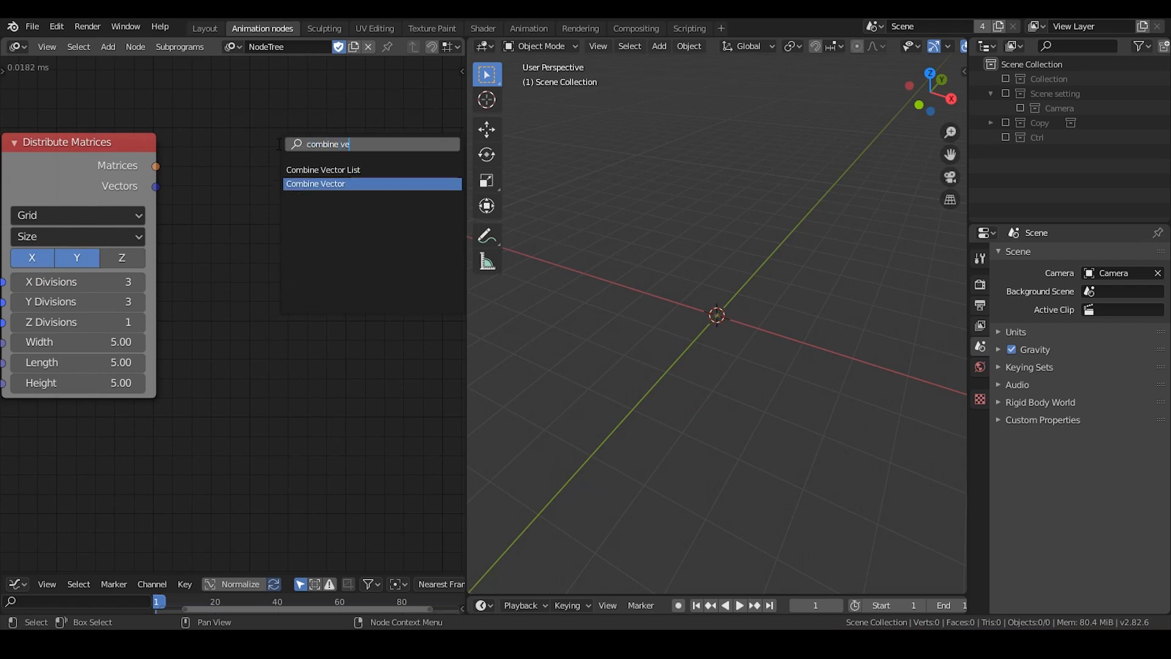
key(Return)
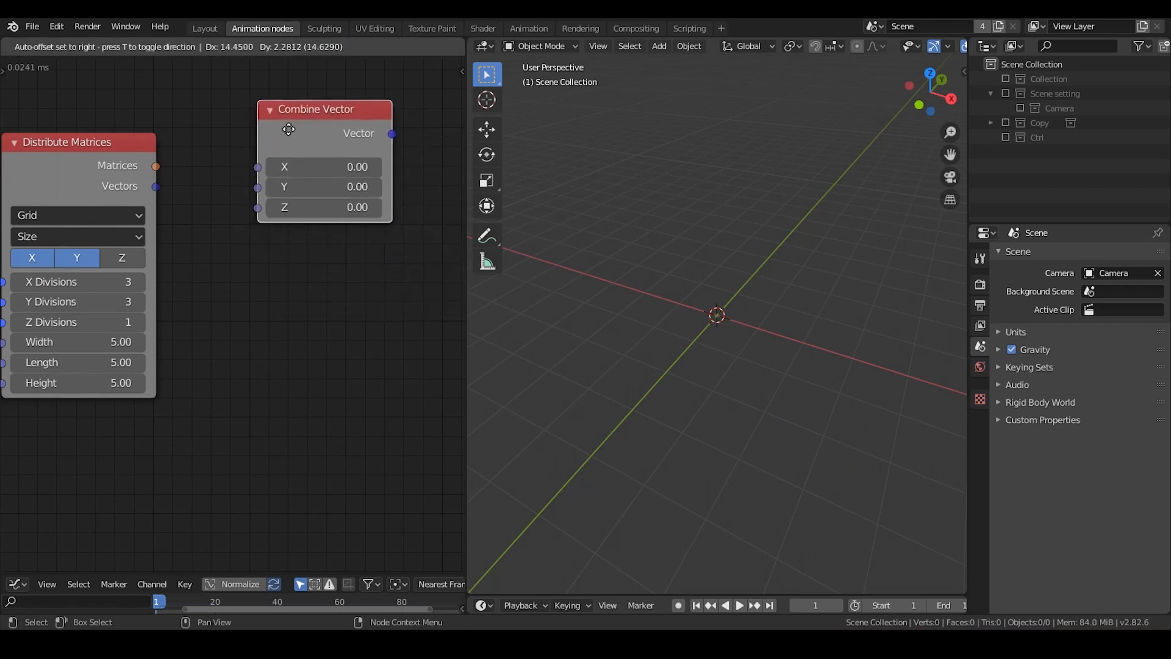
click(289, 129)
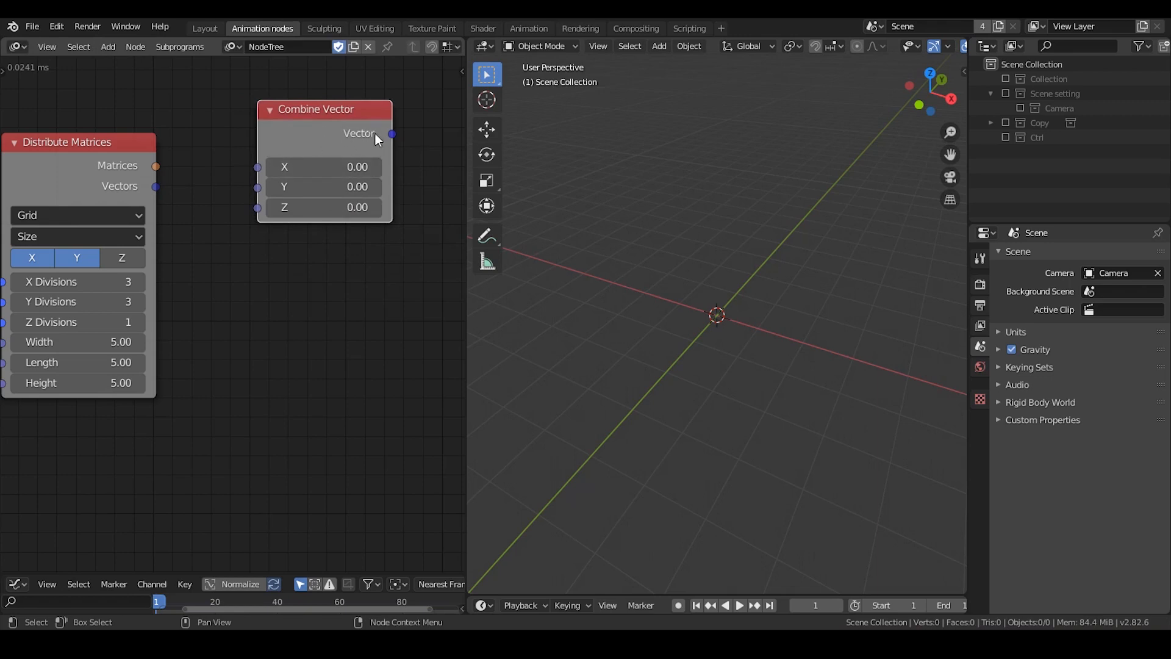
drag(390, 214, 373, 211)
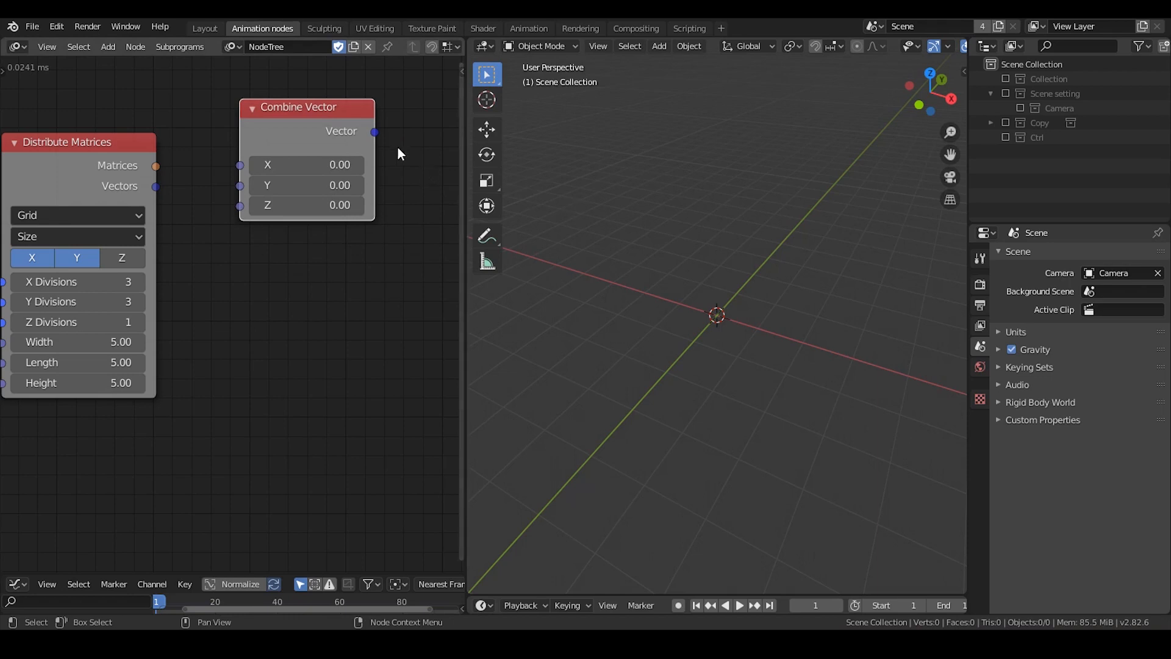
middle_drag(742, 309, 691, 182)
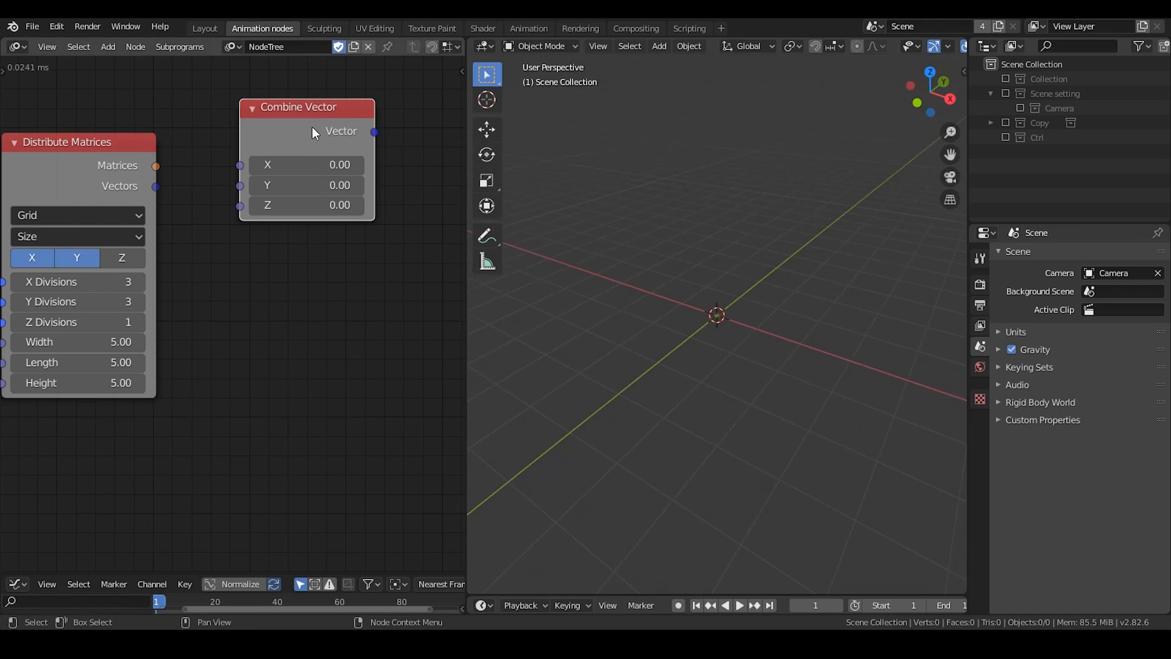
- Add a Compose Matrix node directly below the Combine Vector node
middle_drag(308, 254, 290, 192)
key(ctrl+a)
text(compose)
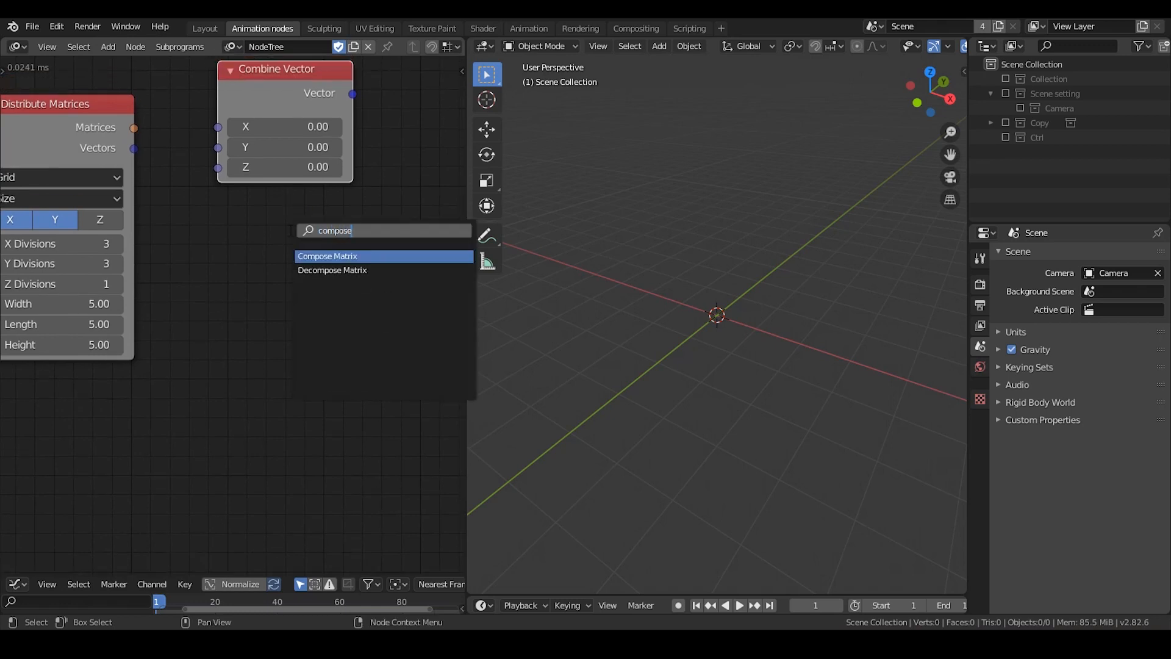
key(Return)
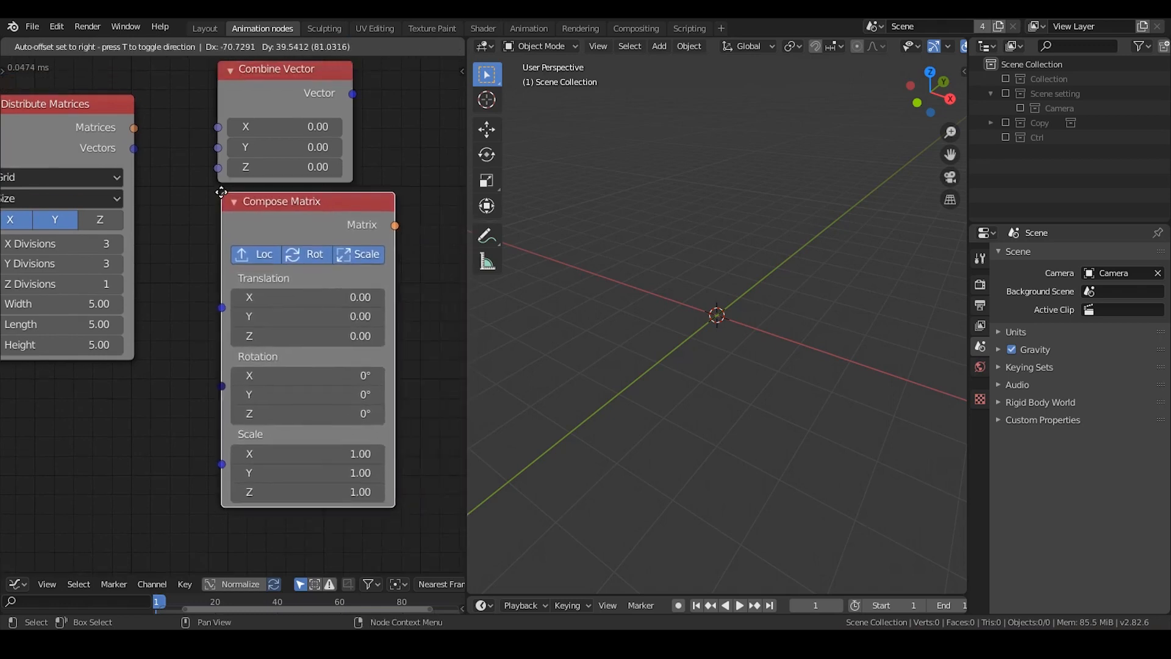
click(221, 197)
mouse_move(266, 226)
middle_down()
mouse_move(259, 187)
mouse_move(262, 226)
middle_up()
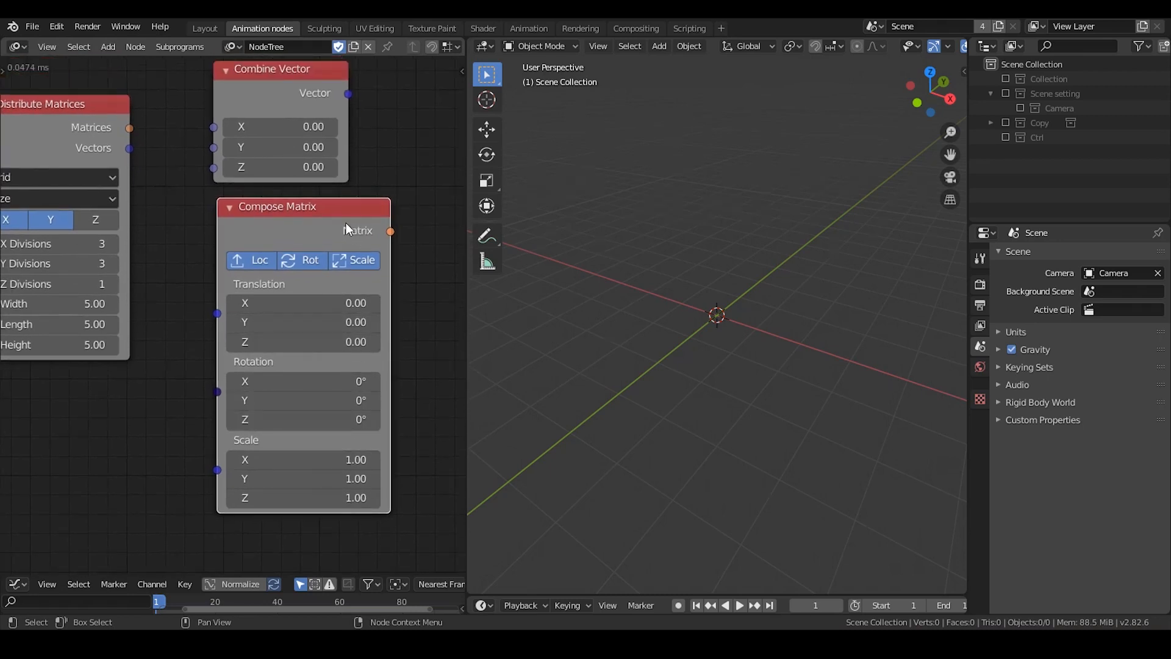
drag(346, 223, 339, 225)
middle_drag(335, 228, 336, 208)
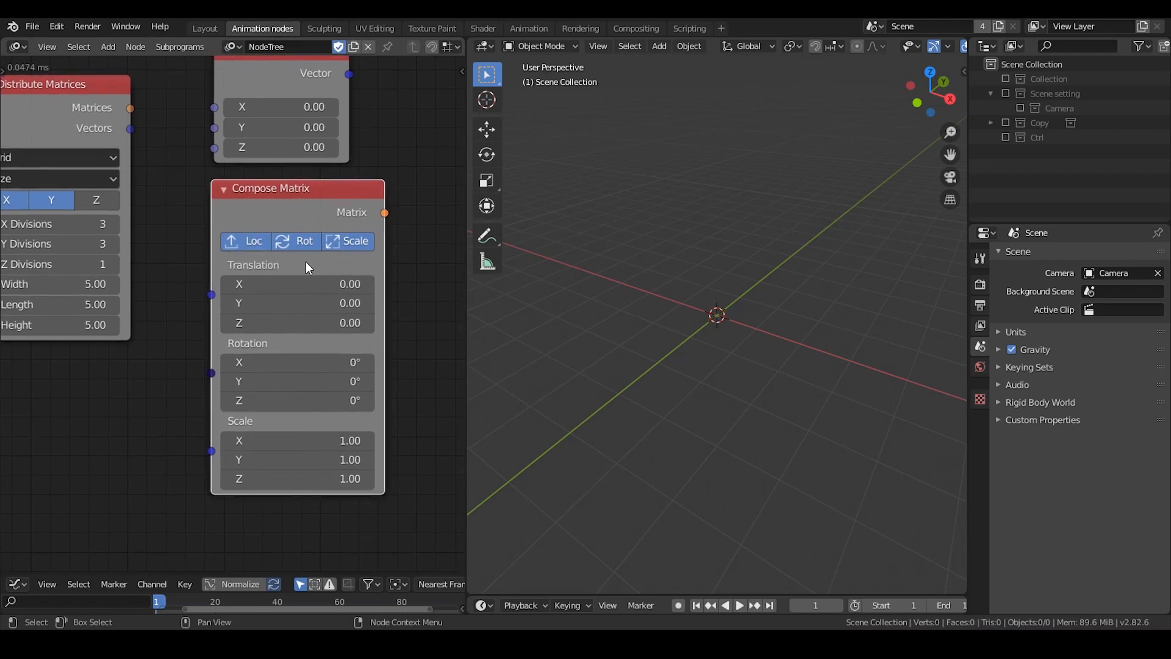
drag(322, 200, 313, 194)
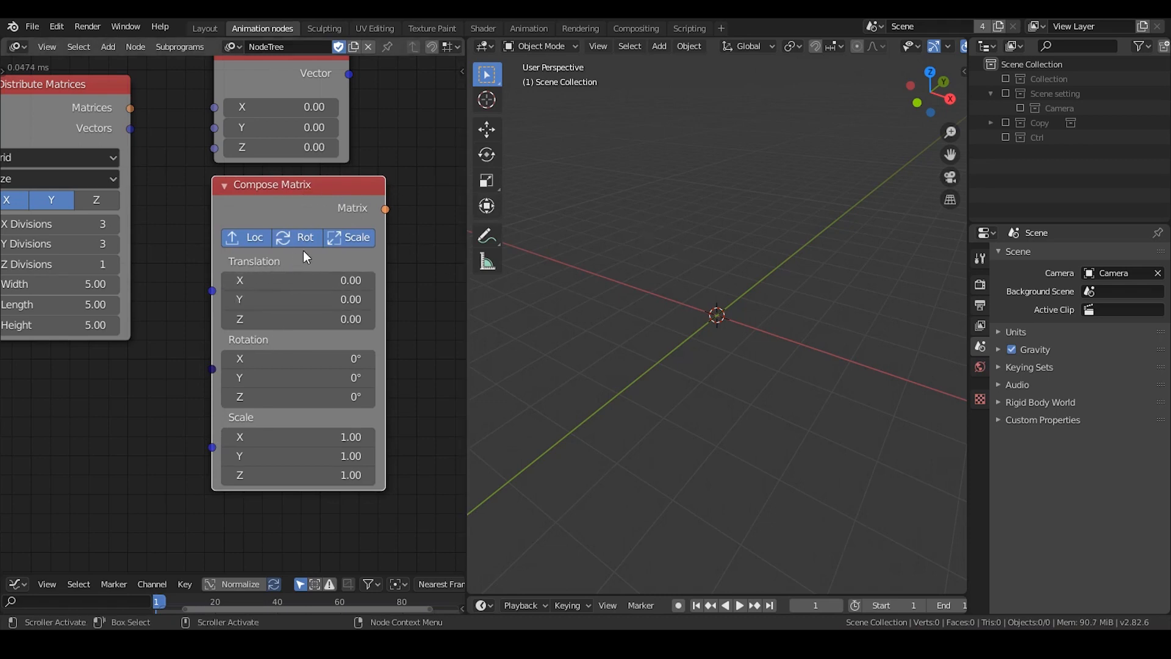
middle_drag(369, 275, 376, 323)
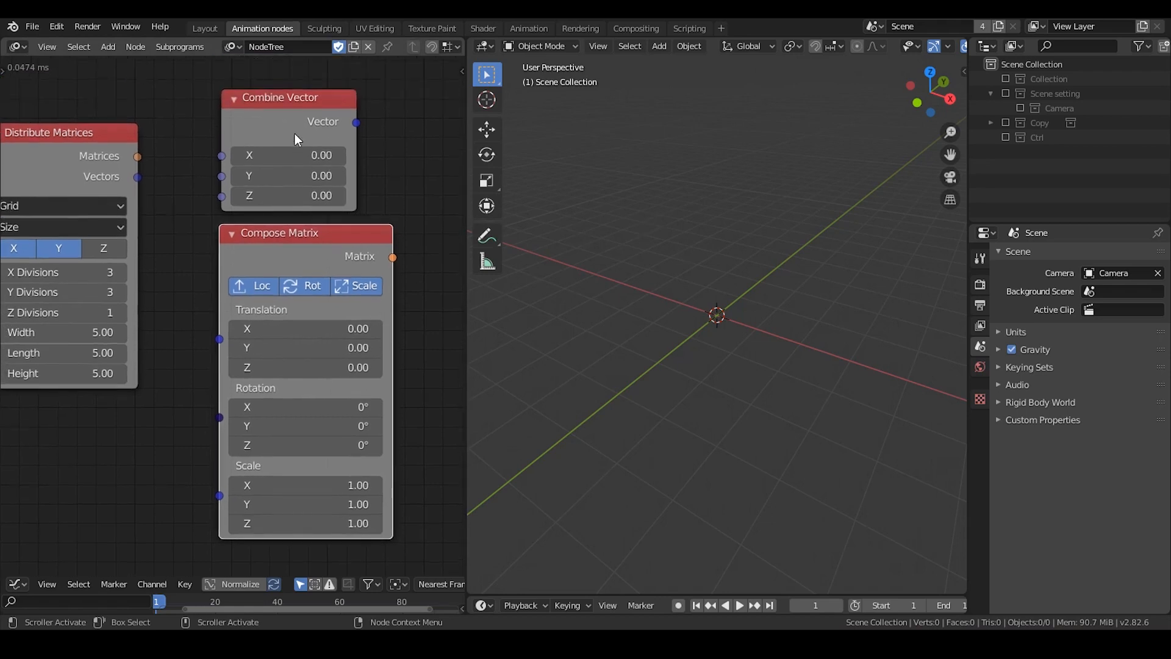
drag(295, 132, 294, 131)
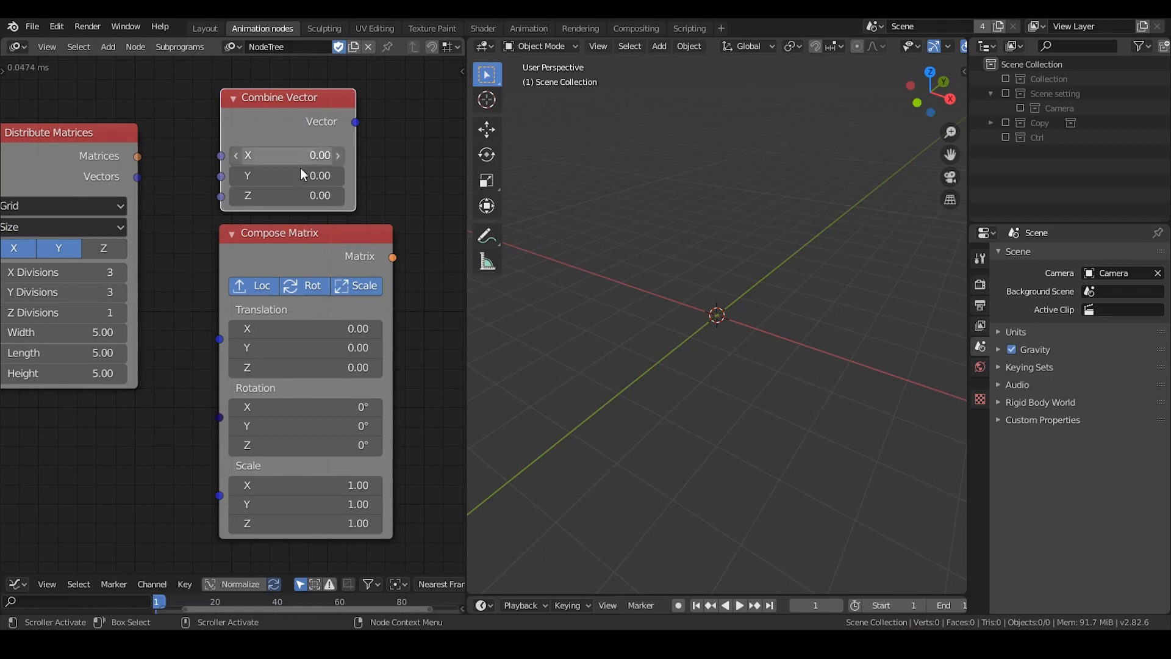
- Move Compose Matrix to the right of Combine Vector and link the Vector output to its Translation input
drag(264, 302, 433, 140)
middle_drag(348, 257, 257, 262)
drag(366, 85, 395, 80)
drag(262, 127, 329, 182)
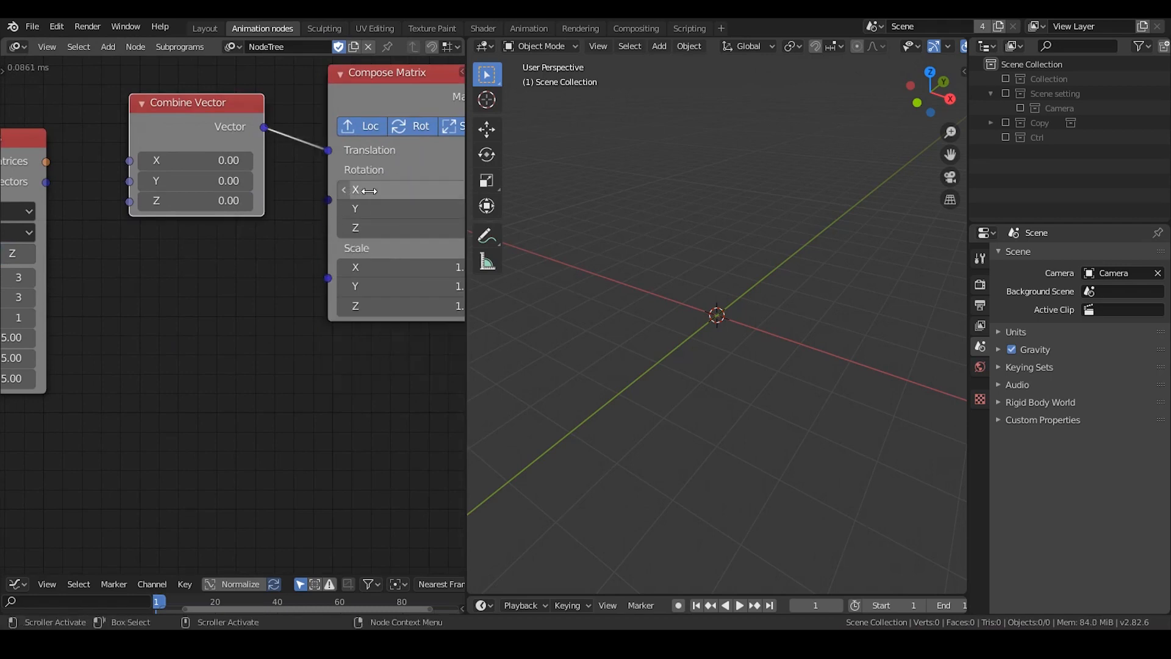
middle_drag(327, 191, 291, 190)
scroll(292, 191, down, 1)
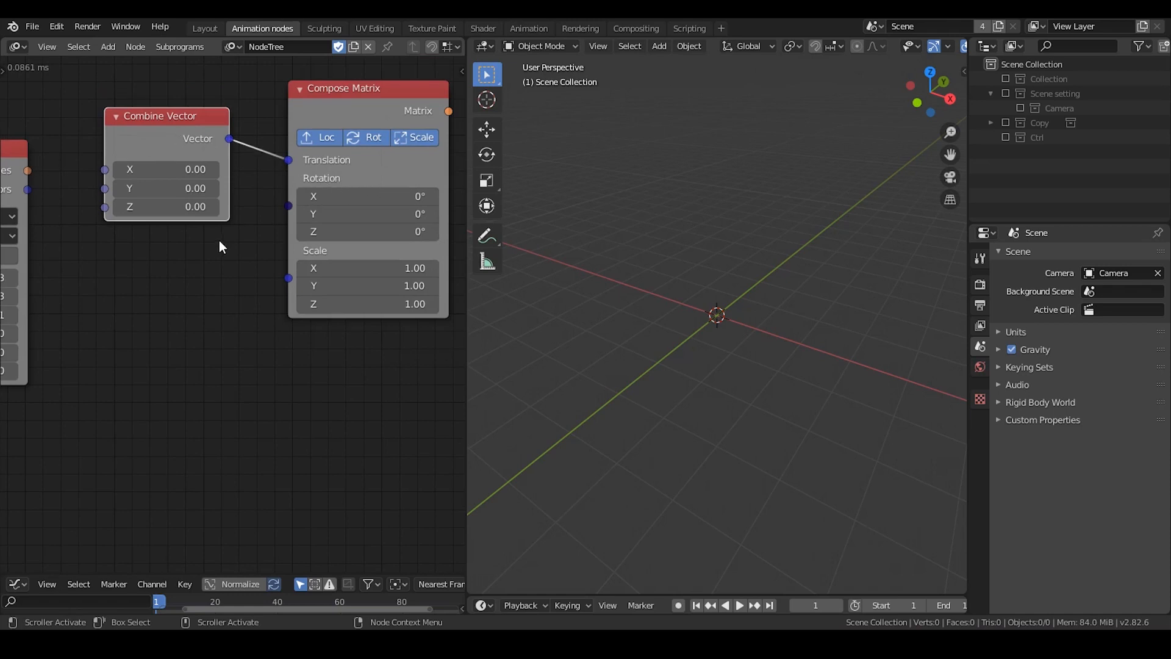
- Add a Combine Euler node below the Combine Vector node
key(ctrl+a)
text(combine eule)
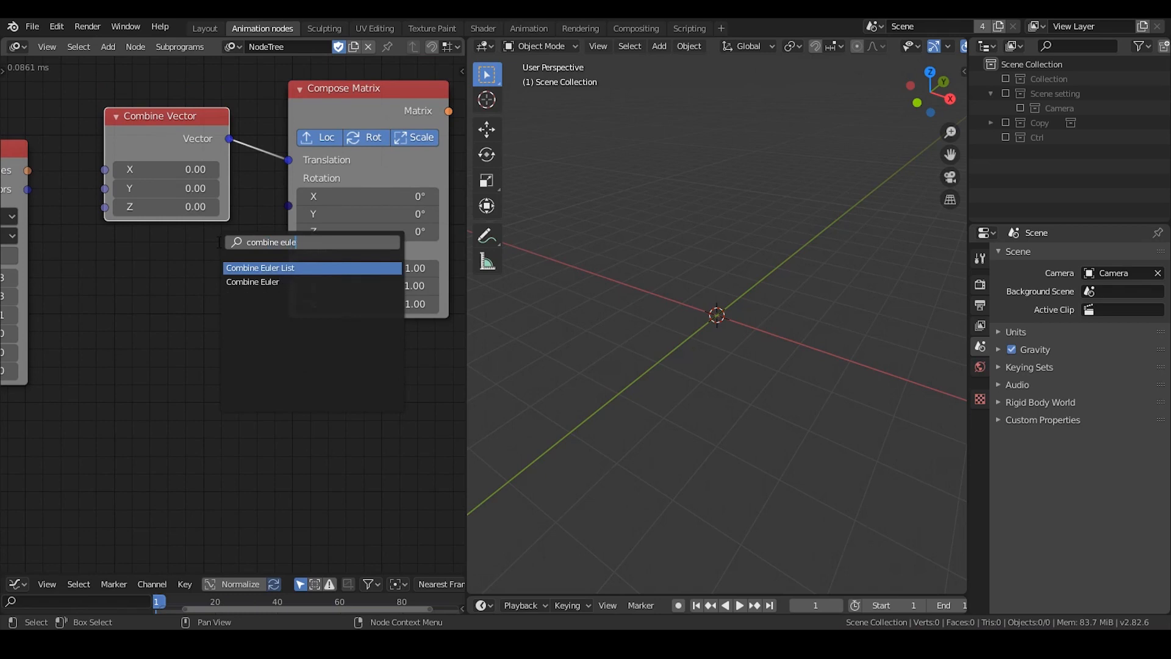
key(Down)
key(Return)
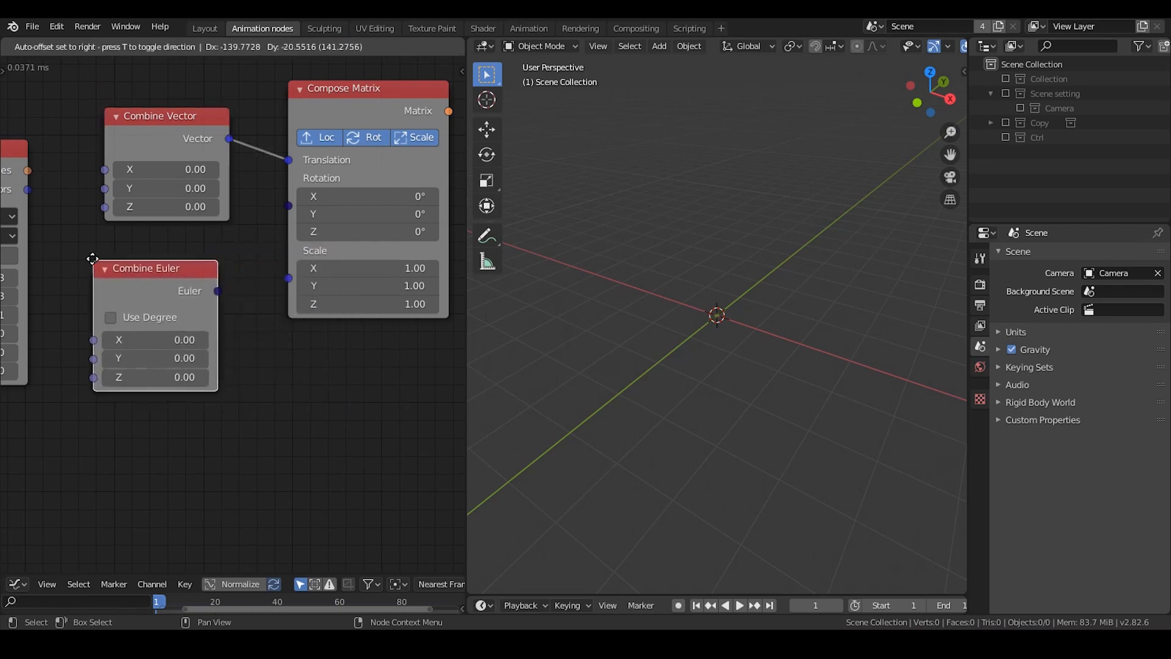
middle_drag(175, 147, 192, 132)
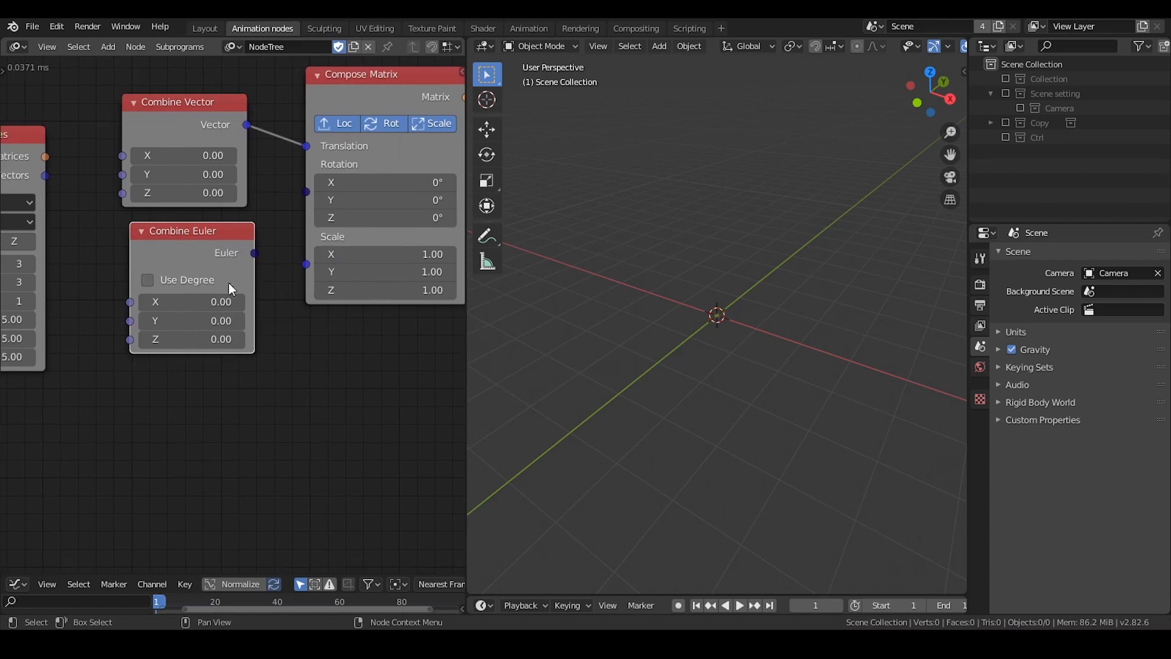
- Toggle the Combine Euler node's Use Degree option on and back off
click(164, 281)
click(174, 285)
scroll(201, 243, down, 1)
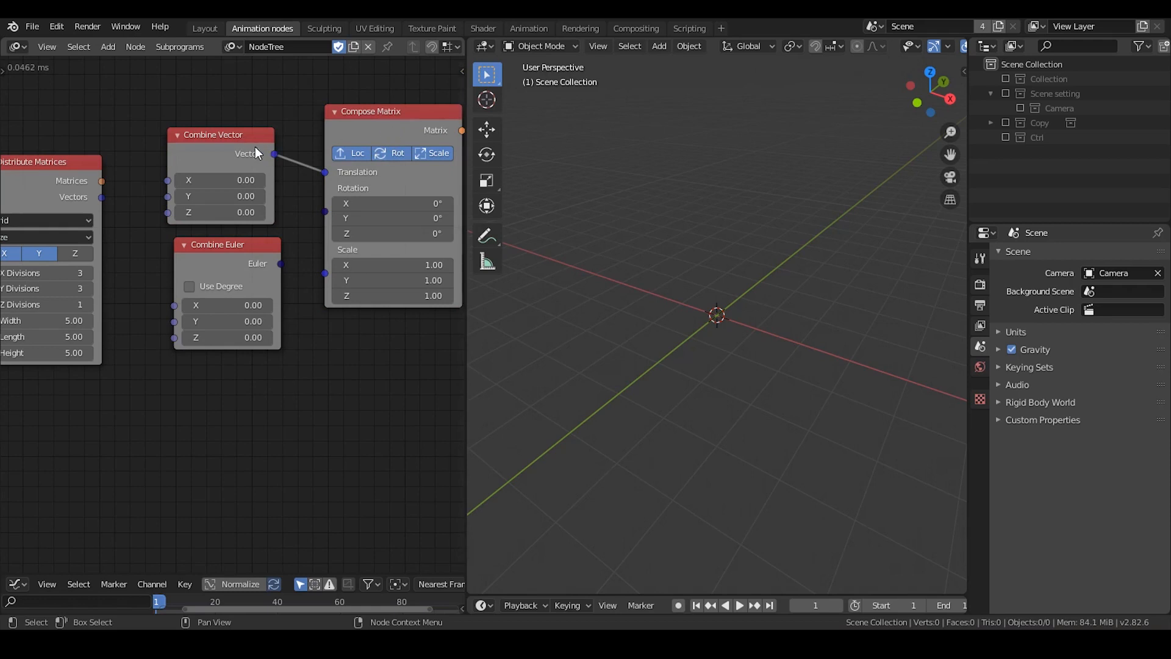
- Reposition the Distribute Matrices node slightly and set its distribution mode to Circle
middle_drag(141, 246, 197, 232)
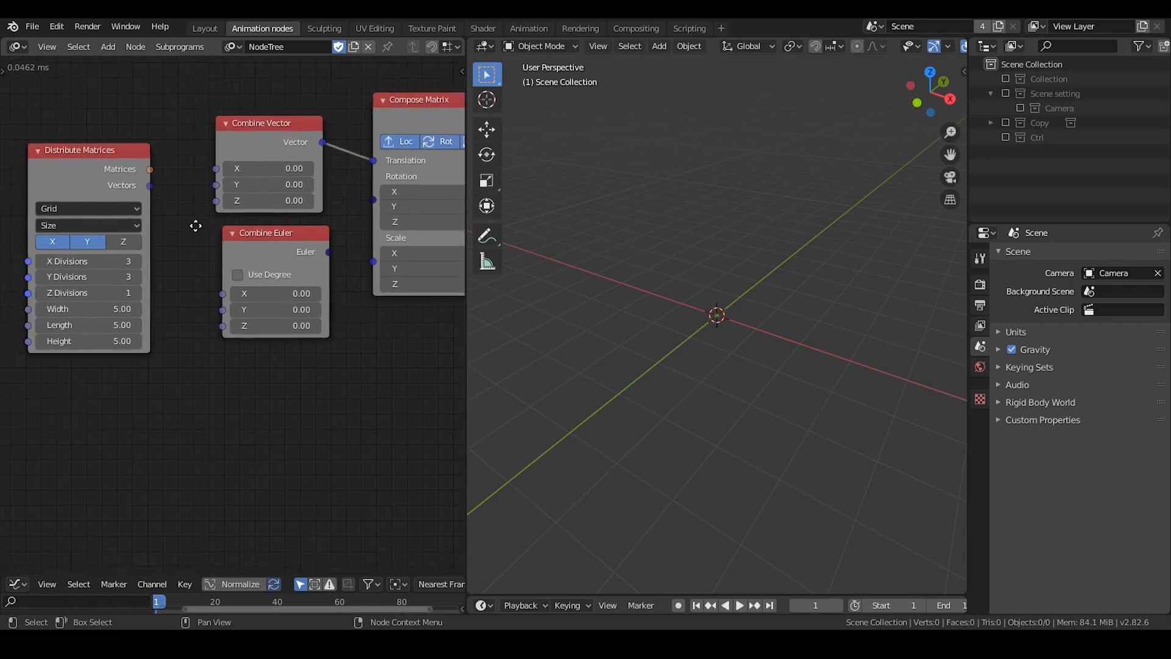
drag(110, 175, 124, 178)
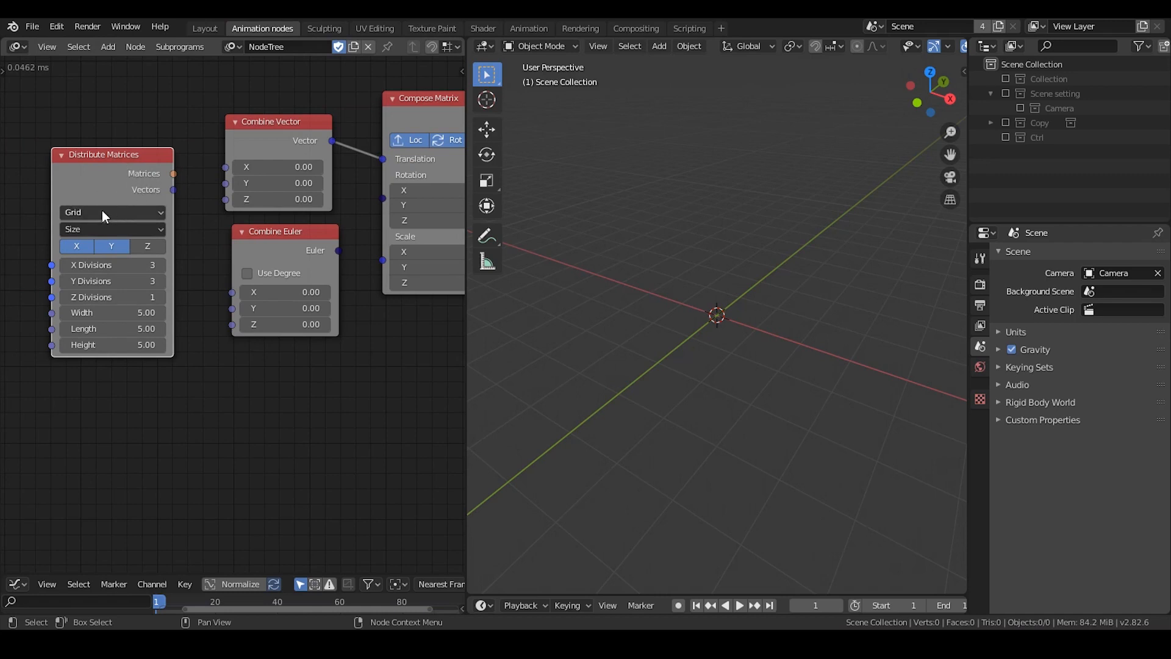
click(144, 213)
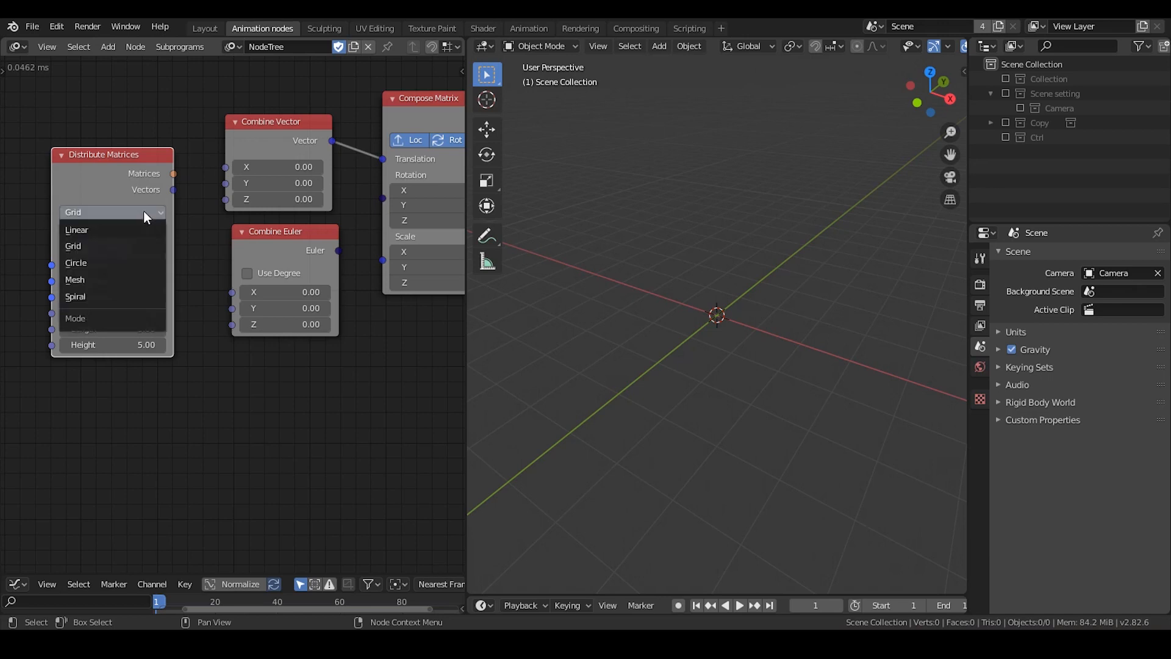
click(115, 262)
middle_drag(219, 242, 177, 265)
scroll(183, 265, down, 3)
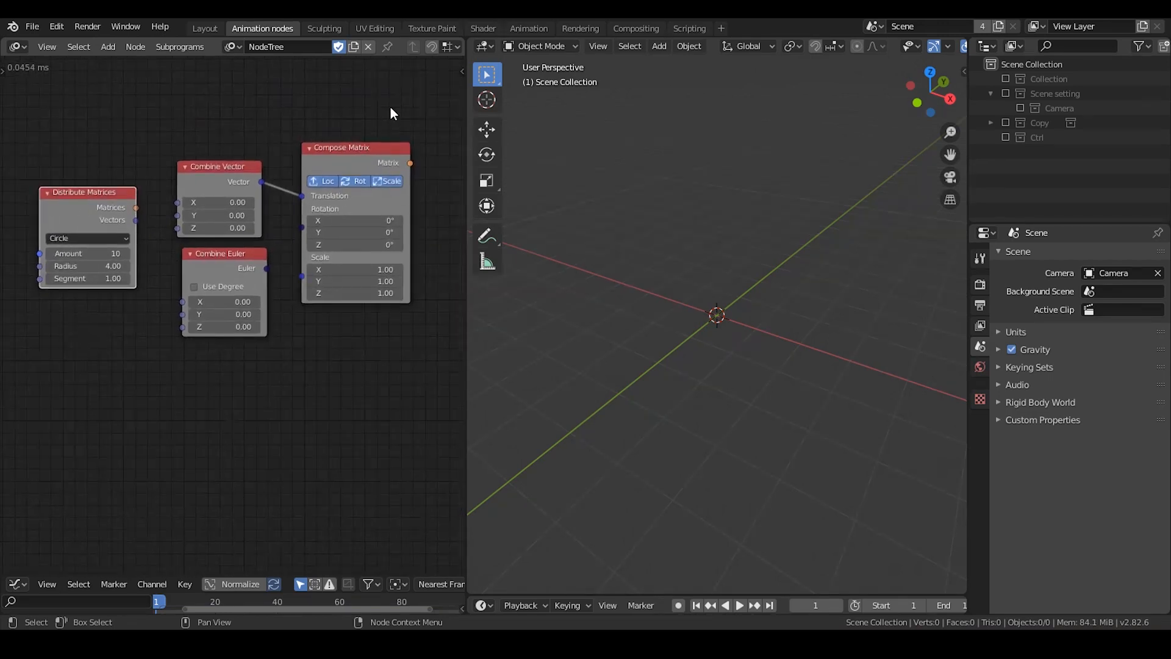
- Delete the Combine Vector, Combine Euler and Compose Matrix nodes, keeping the Distribute Matrices node
drag(390, 105, 210, 381)
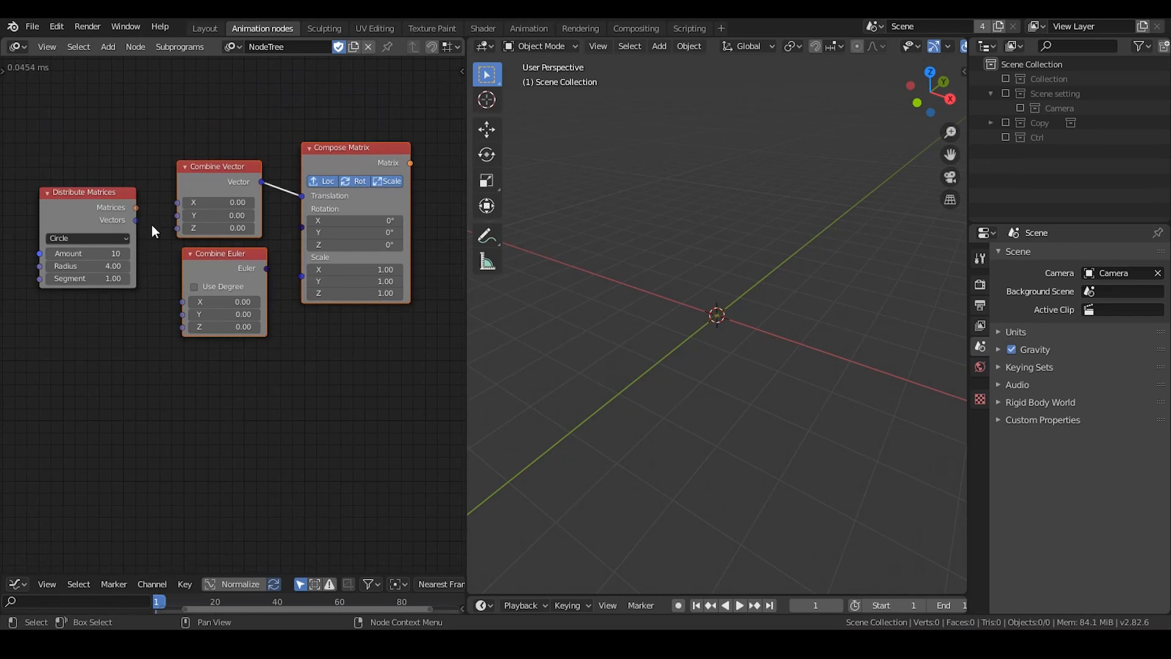
key(Delete)
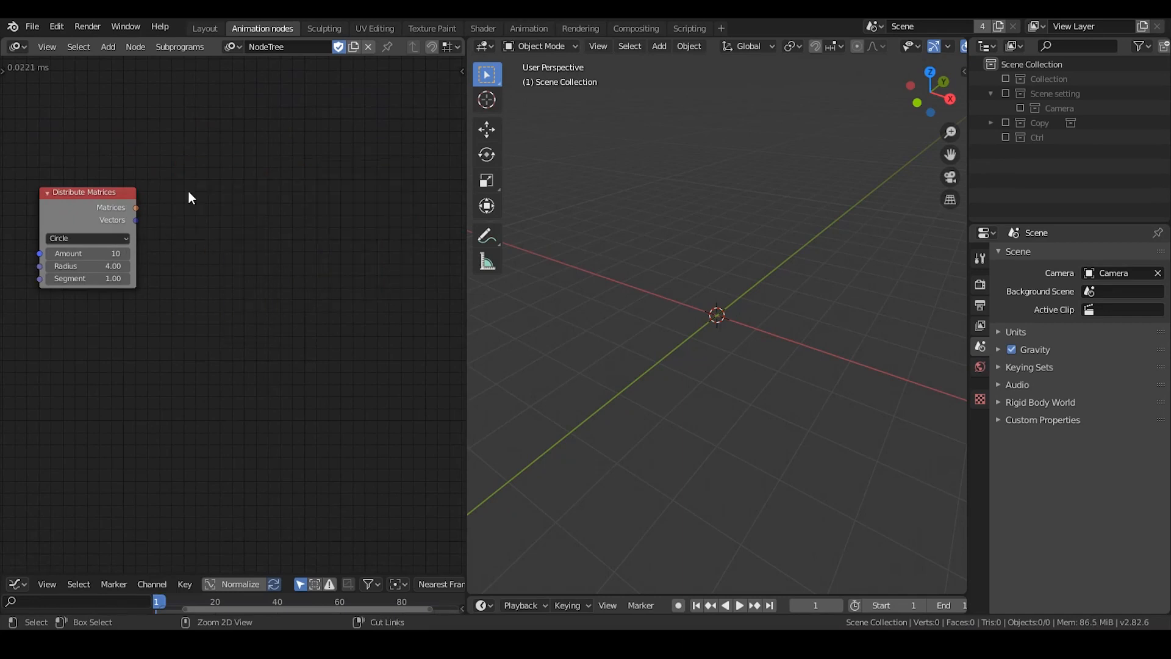
key(ctrl+a)
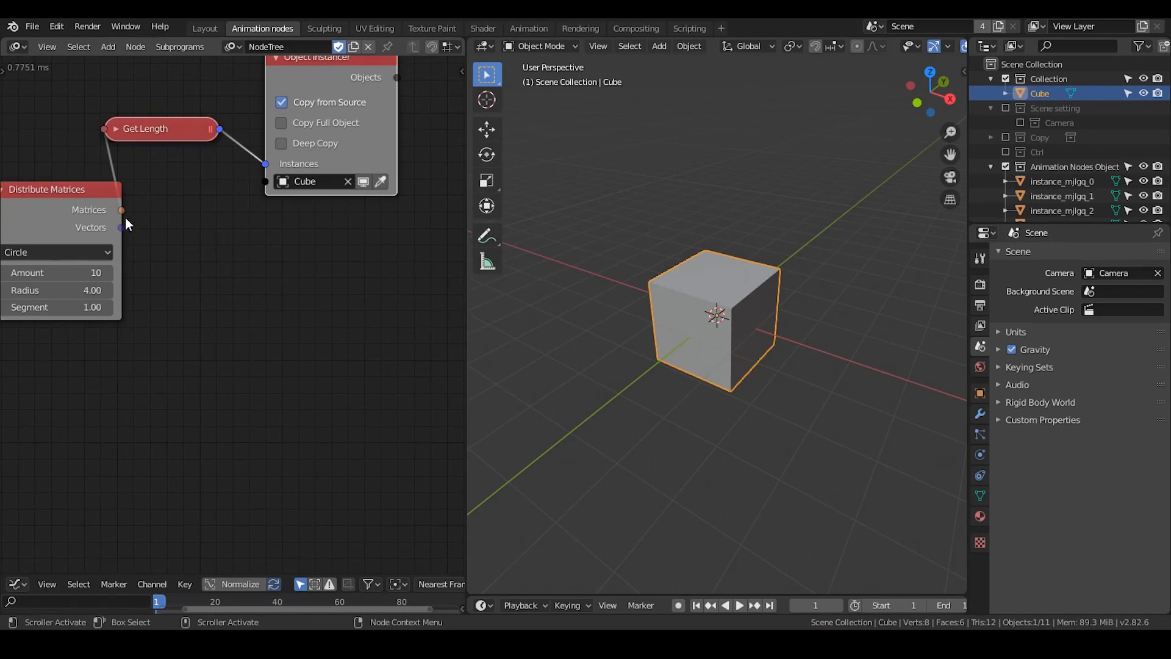
- Add an Object Matrix Output node to the right of the Object Instancer node
middle_drag(228, 308, 165, 311)
scroll(202, 308, down, 3)
key(ctrl+a)
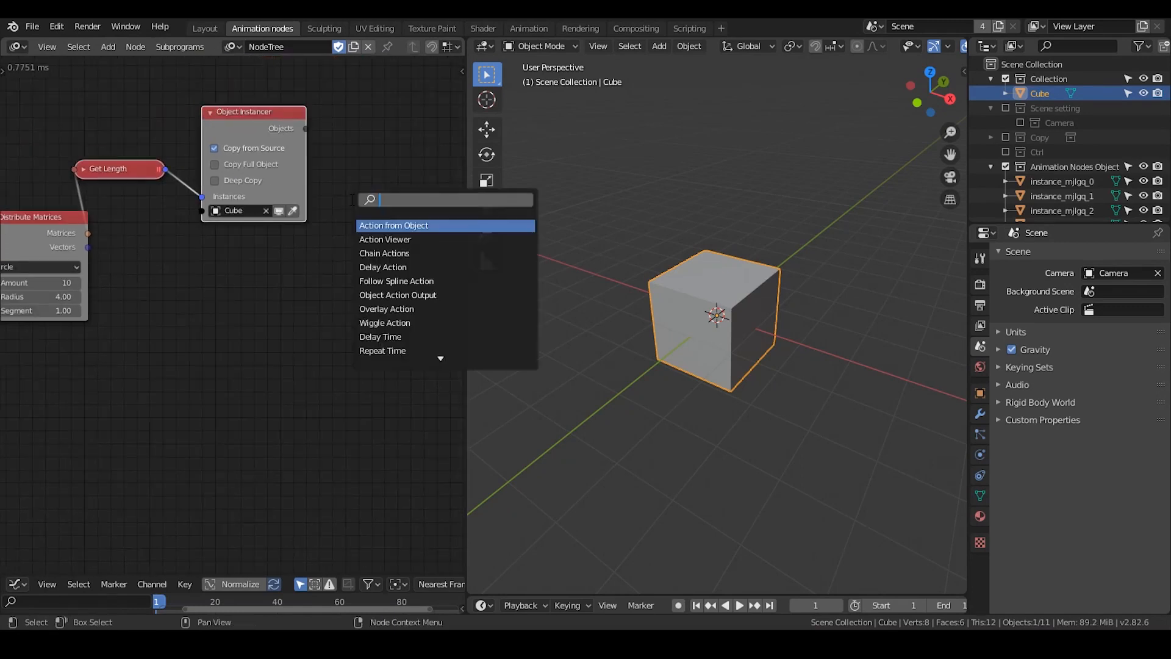
text(object matrix)
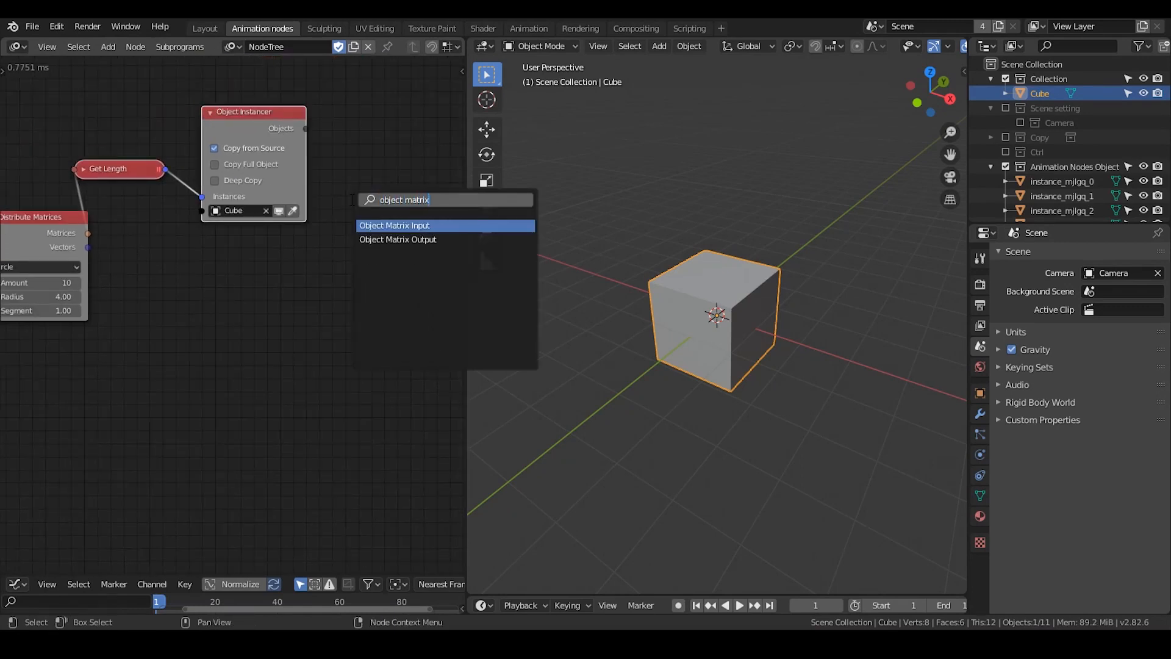
key(Down)
key(Return)
click(352, 201)
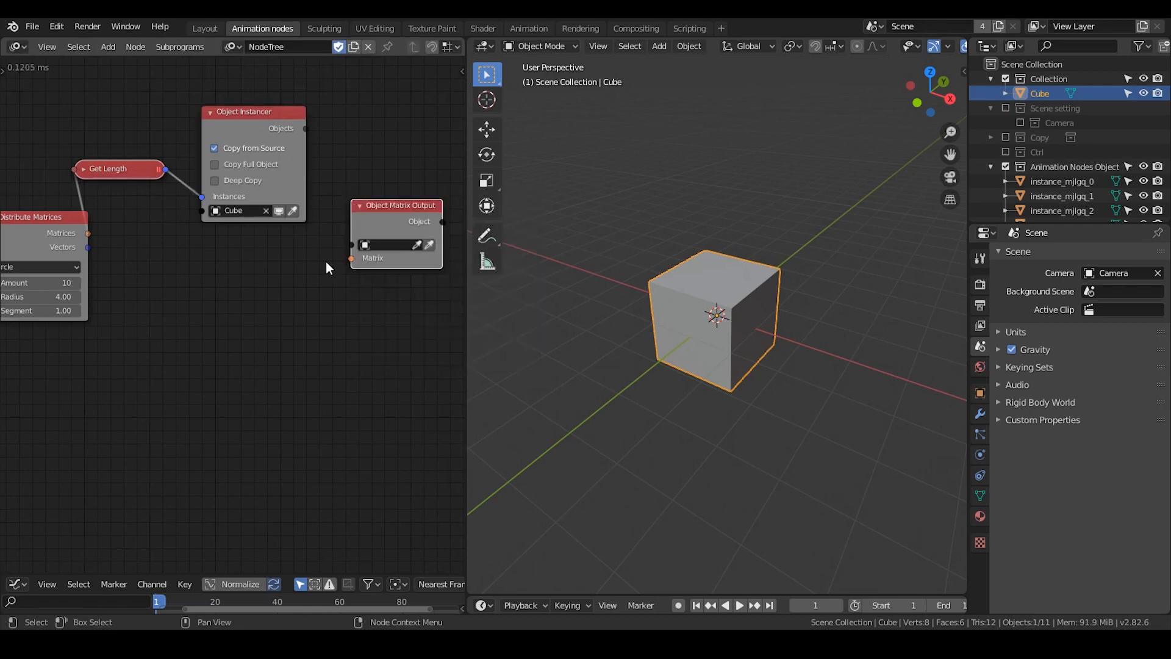
scroll(321, 216, up, 2)
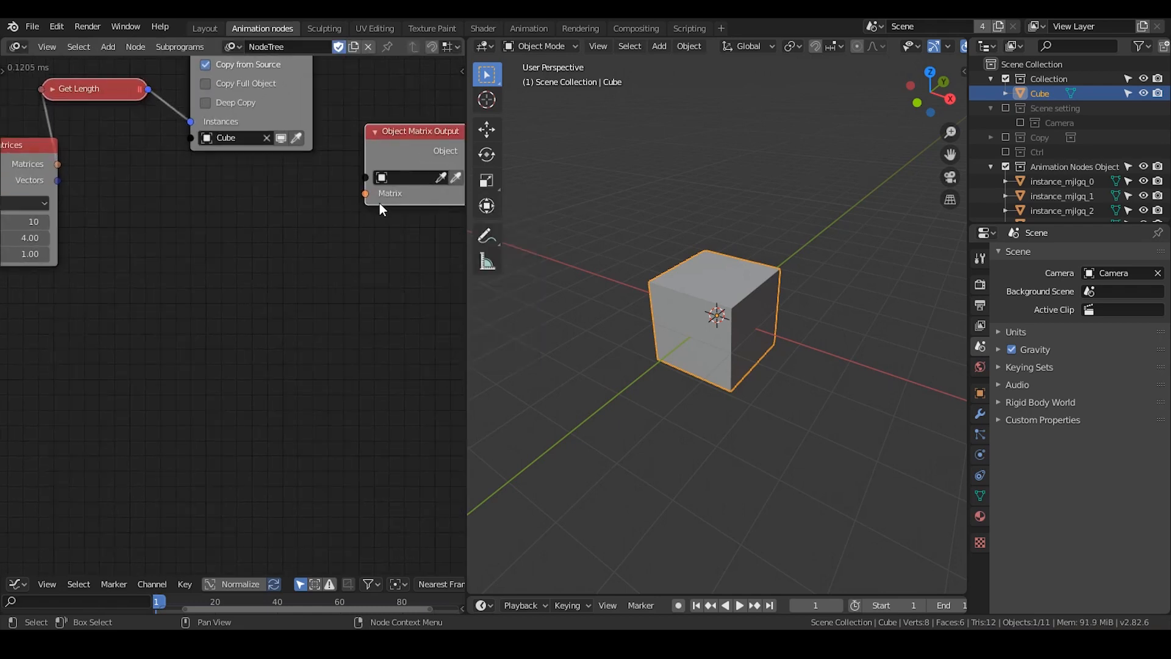
middle_drag(401, 197, 343, 221)
scroll(337, 228, down, 2)
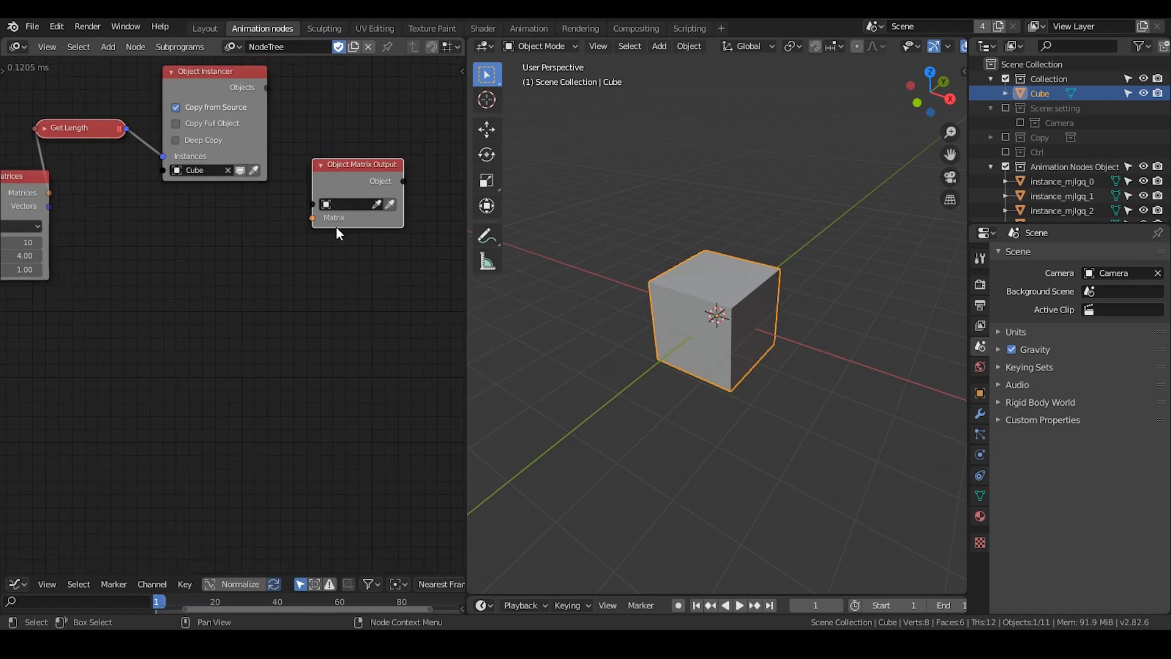
drag(334, 226, 338, 218)
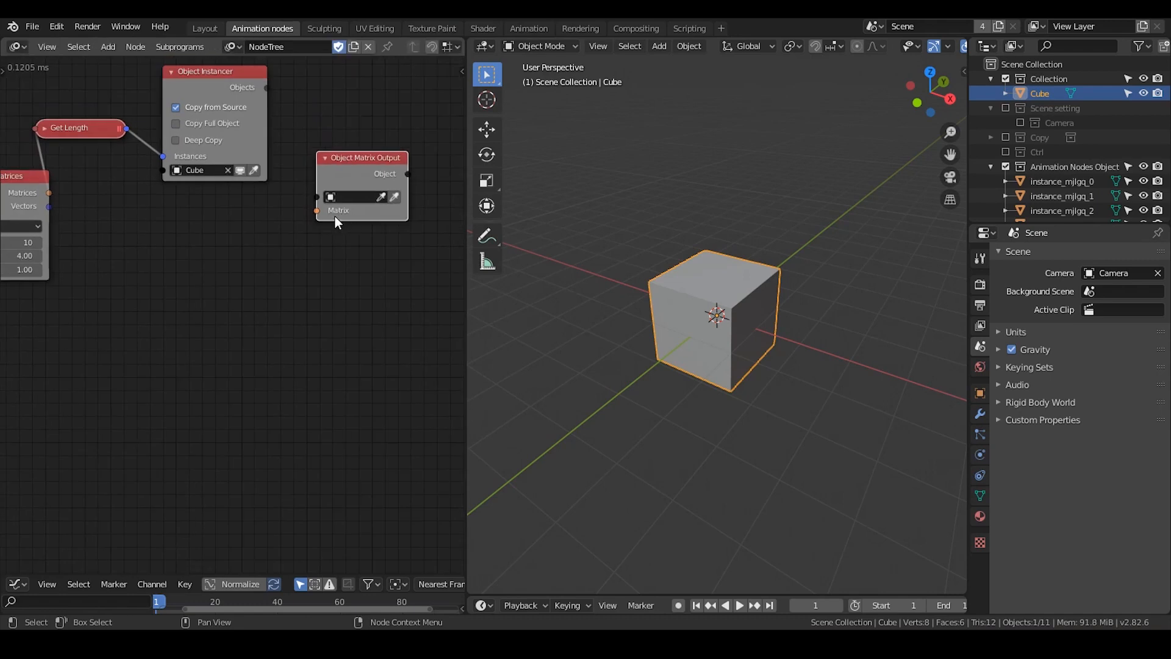
- Link the Object Instancer's Objects output and the Distribute Matrices node's Matrices output to the Object Matrix Output node
middle_drag(293, 230, 340, 246)
drag(311, 103, 364, 212)
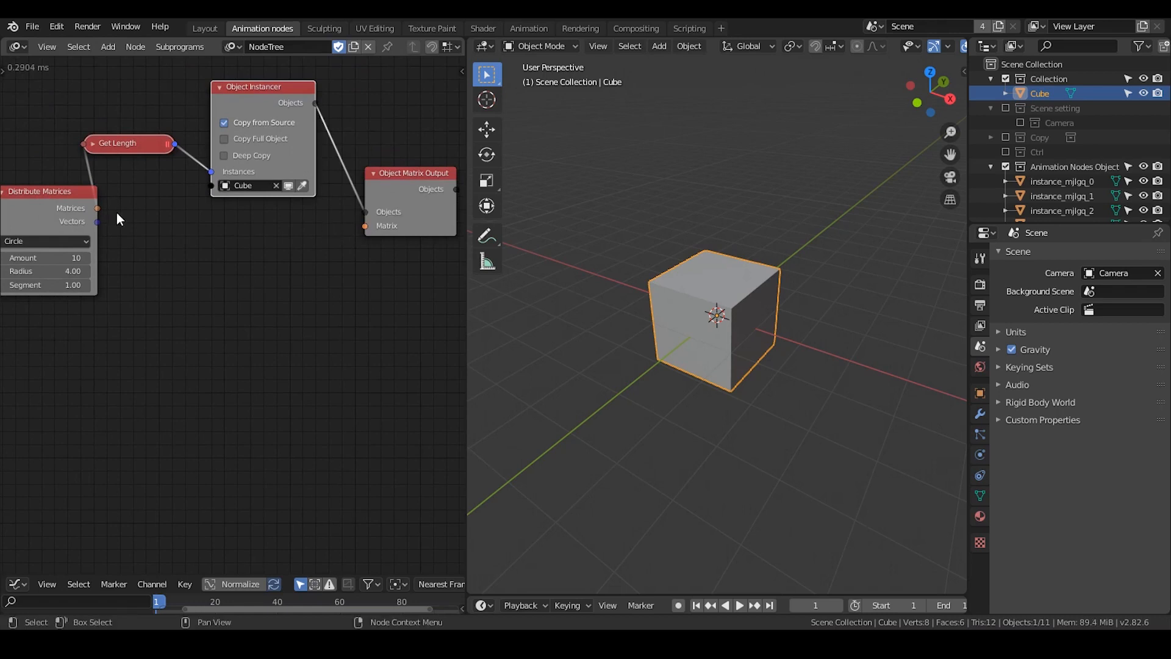
drag(96, 209, 366, 226)
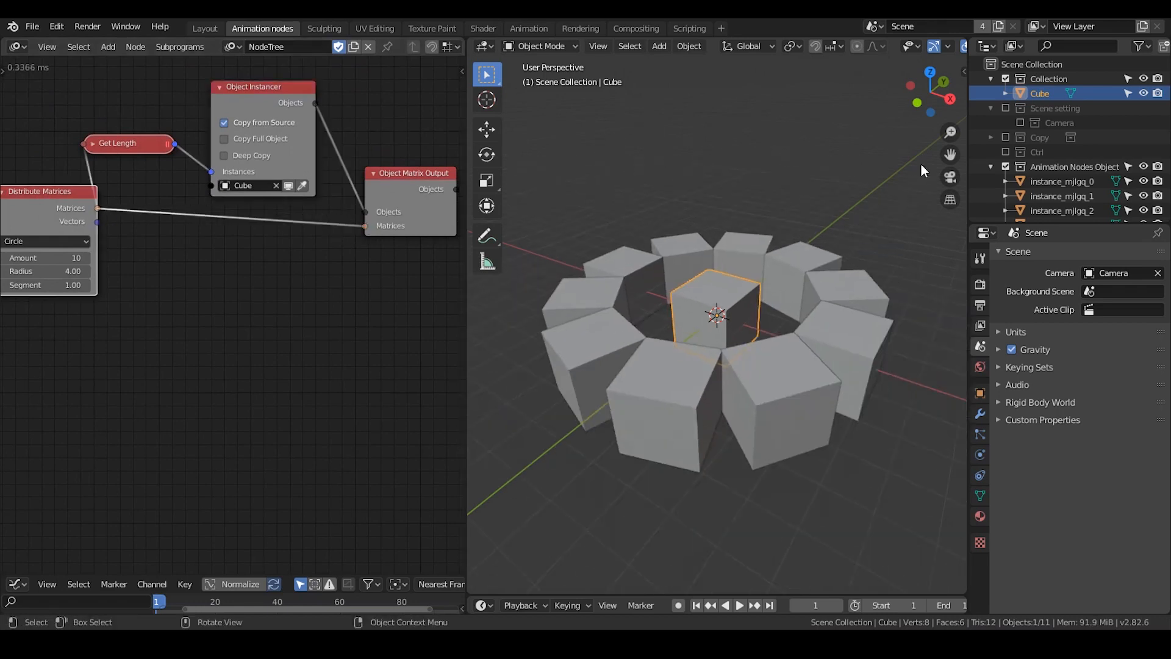
- Hide the original Cube in the viewport and view the ring of instances from higher up
click(1144, 93)
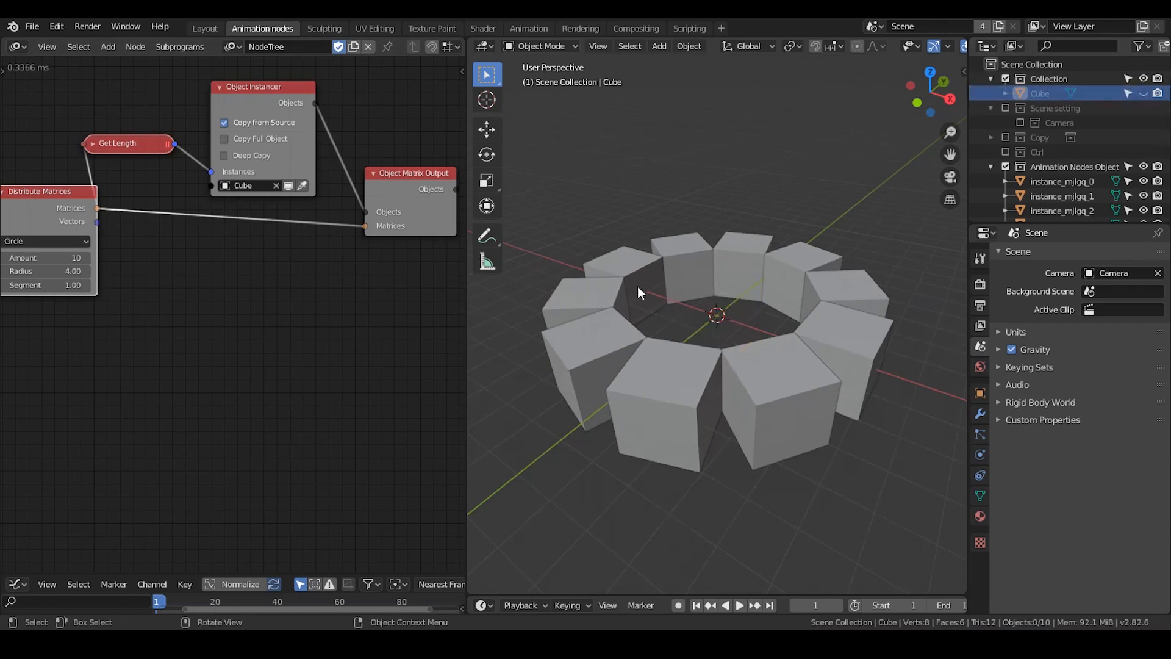
middle_drag(698, 344, 700, 386)
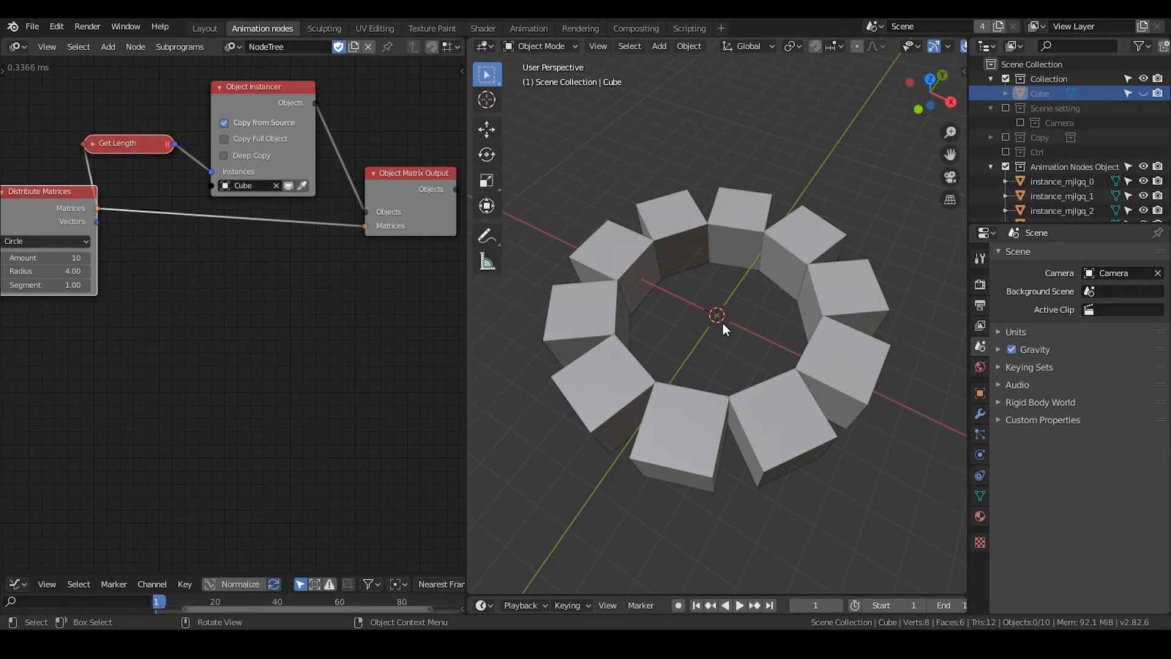
- Delete the Object Matrix Output node and add an Object Transforms Output node in its place
drag(405, 199, 402, 179)
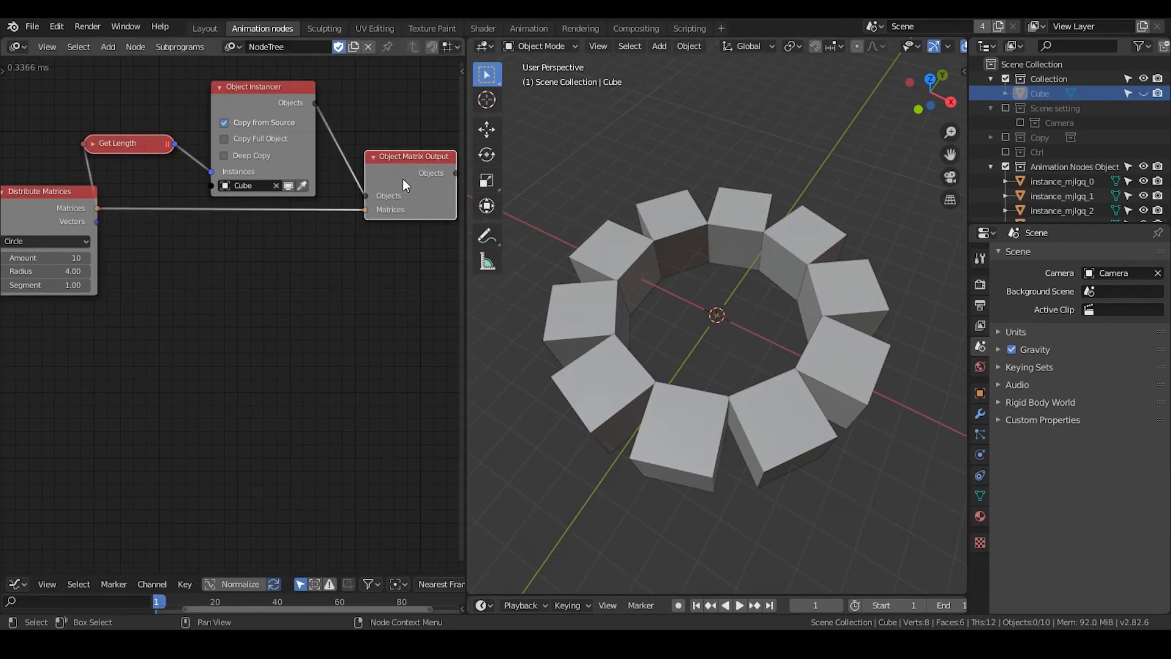
key(x)
key(ctrl+a)
text(object v)
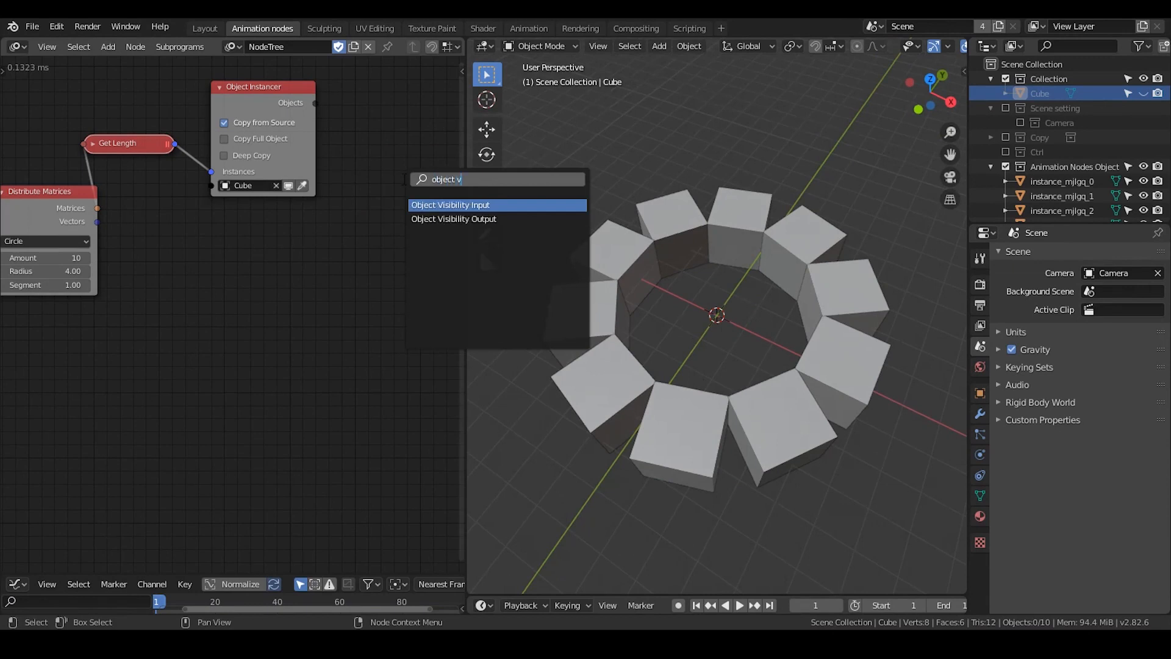
key(BackSpace)
text(tran)
key(Down)
key(Return)
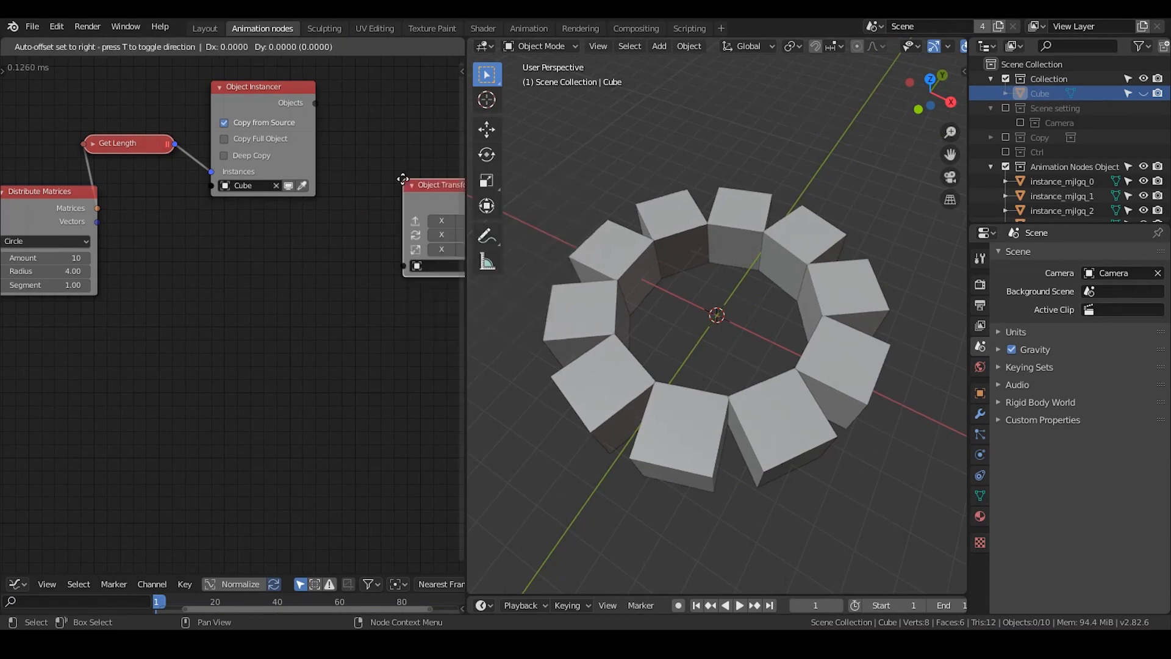
click(372, 153)
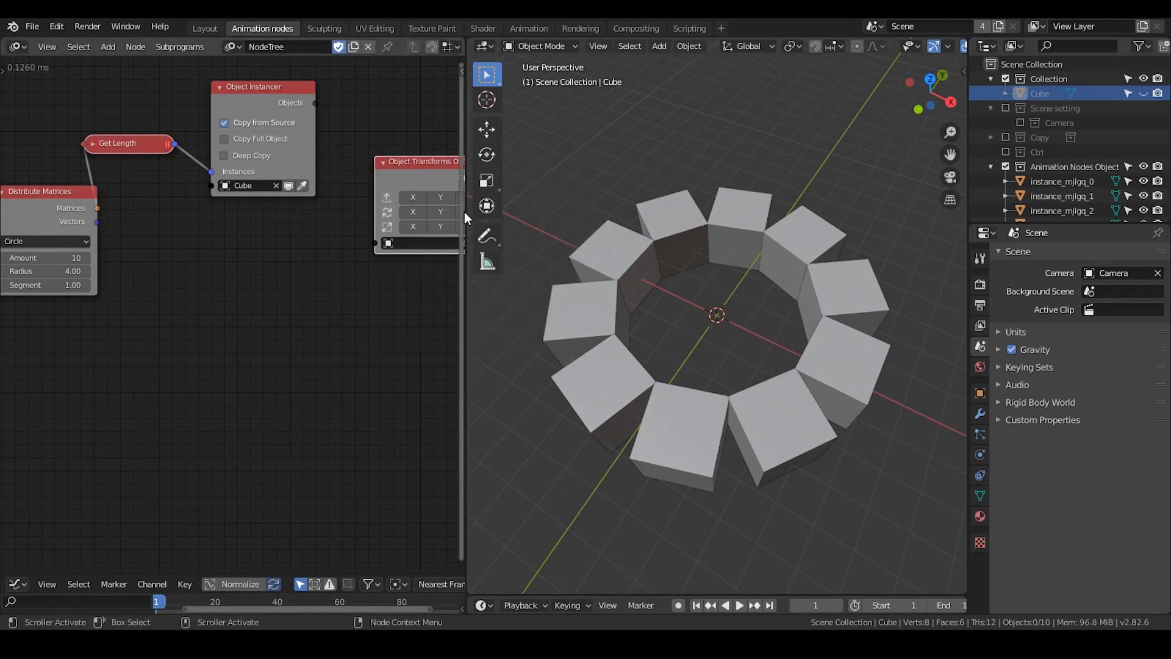
- Widen the node editor to make room for the whole Object Transforms Output node
drag(467, 213, 557, 213)
middle_drag(416, 264, 383, 249)
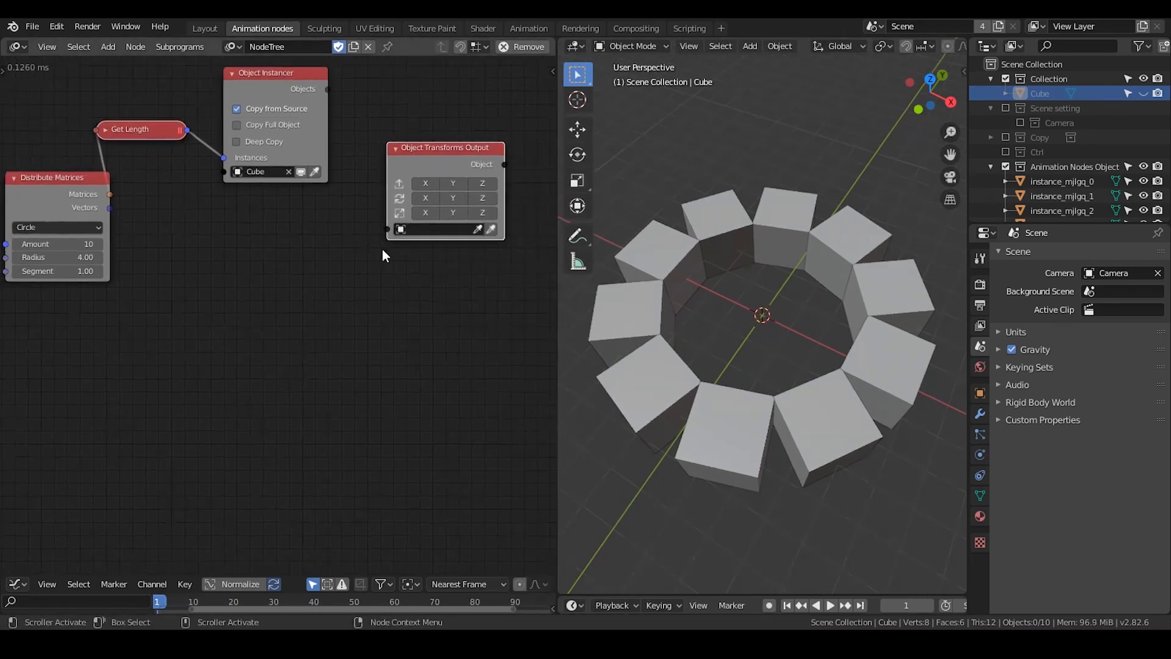
scroll(354, 250, down, 1)
scroll(185, 258, up, 2)
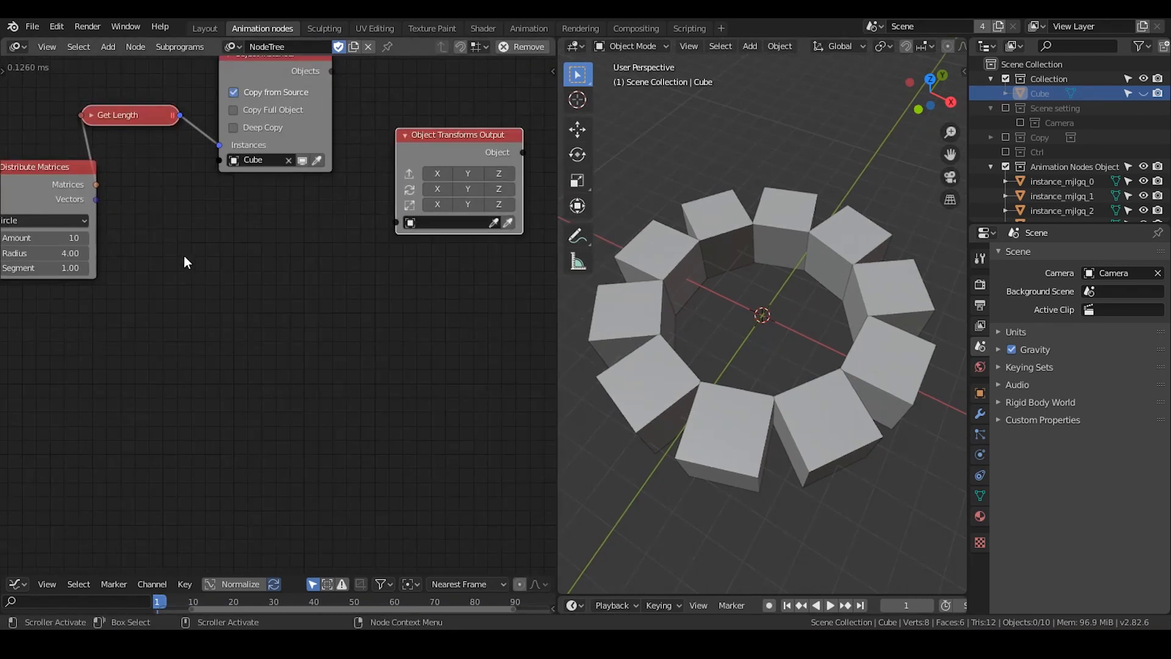
- Enable X, Y and Z location on the Object Transforms Output node, toggling X rotation and X scale on and back off
click(437, 173)
click(438, 188)
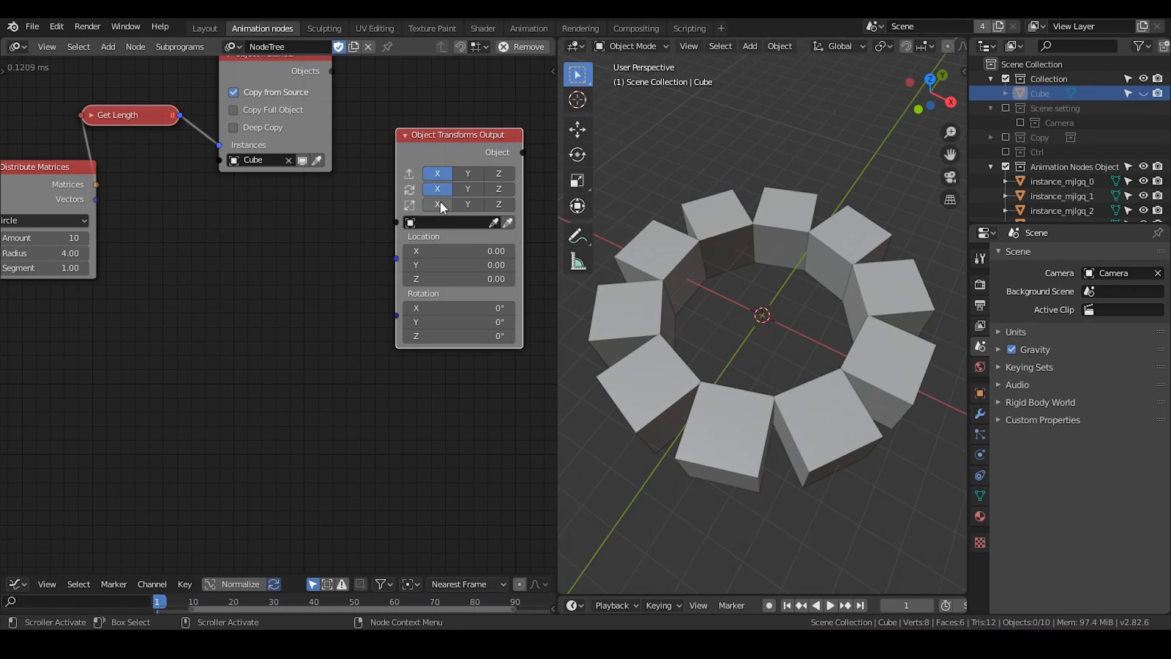
click(437, 204)
click(468, 174)
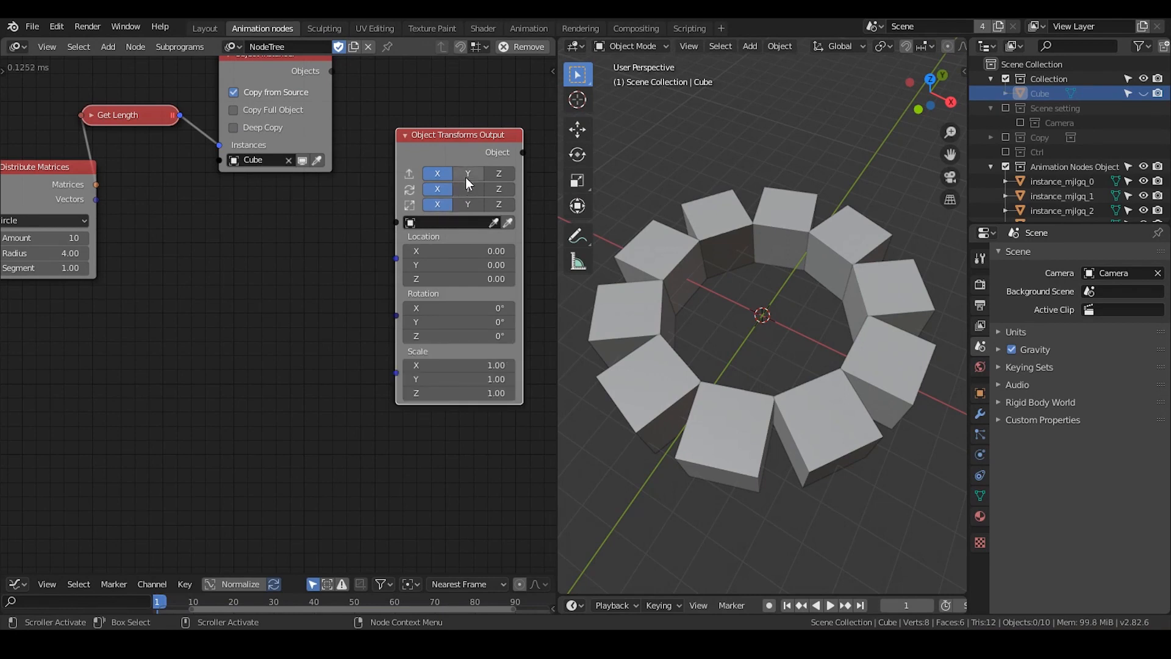
click(499, 174)
click(443, 190)
click(440, 204)
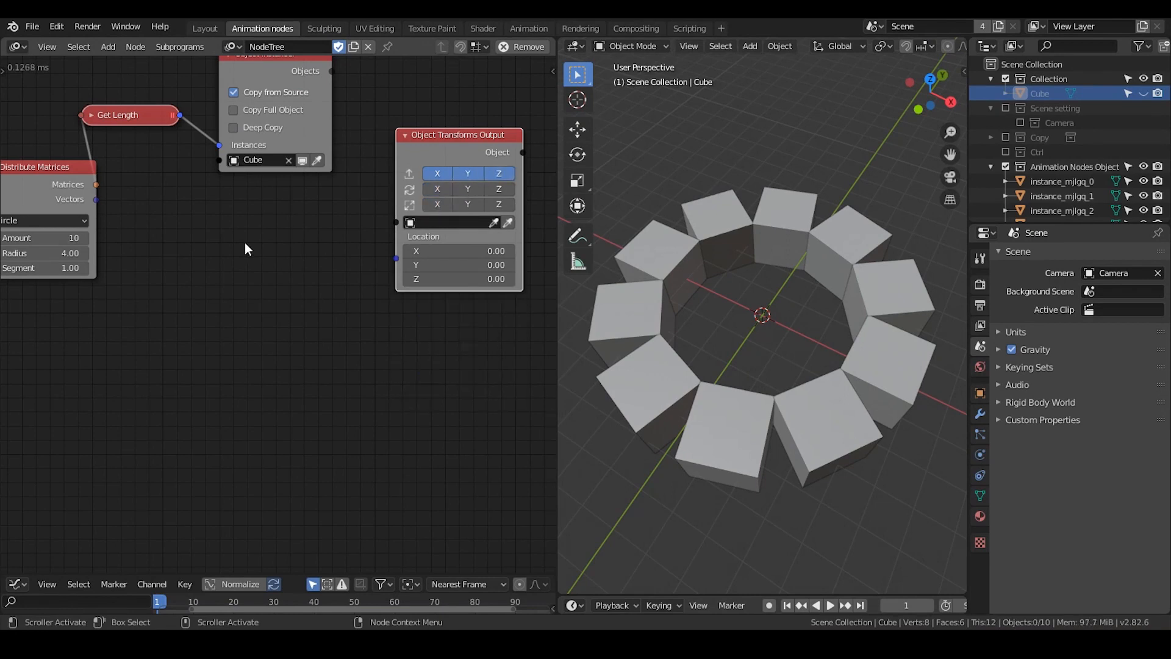
- Link Distribute Matrices' Vectors to the Object Transforms Output's location input and the Object Instancer's Objects to its object input
middle_drag(246, 242, 305, 236)
drag(127, 189, 112, 195)
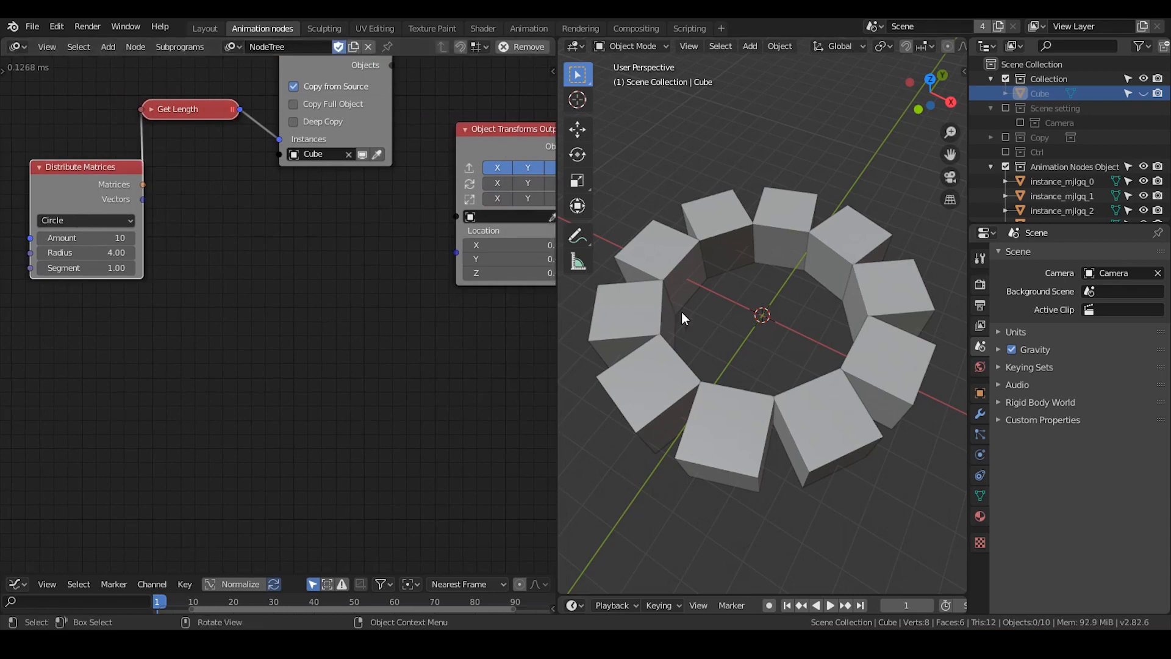
middle_drag(392, 327, 366, 345)
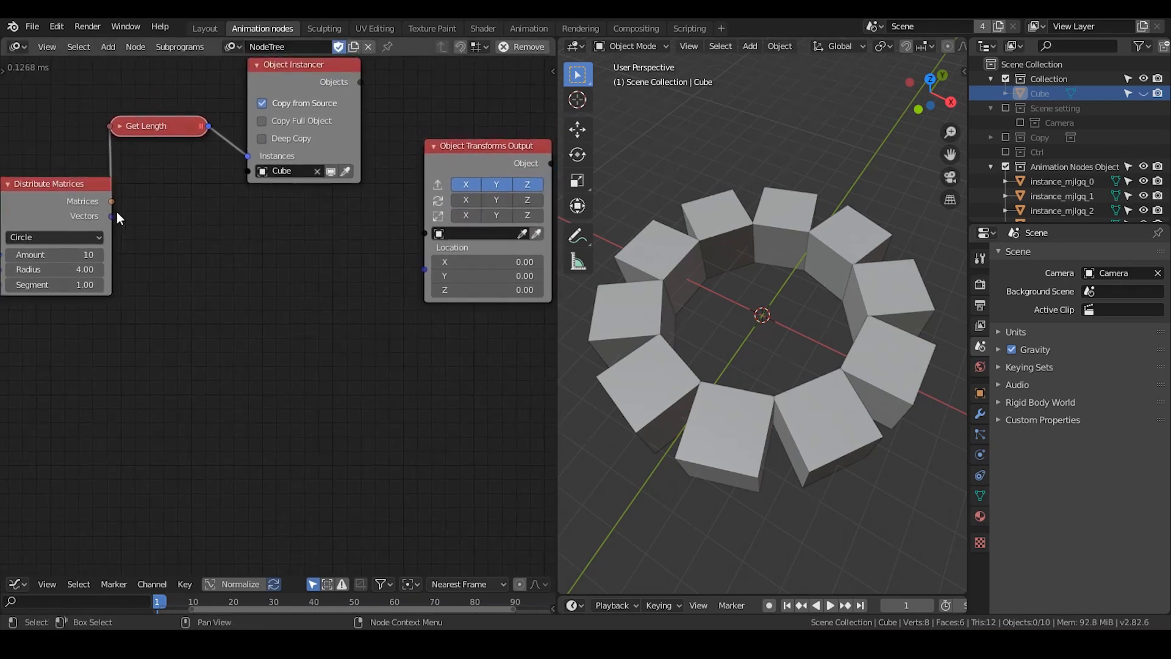
drag(111, 216, 426, 273)
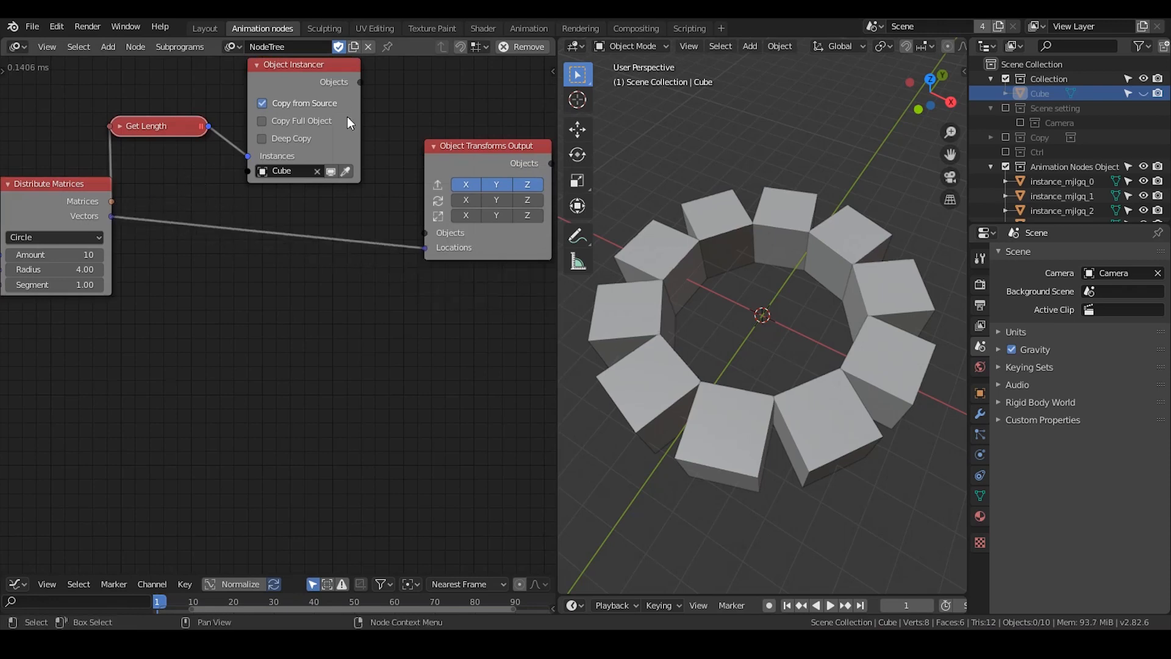
drag(359, 81, 425, 234)
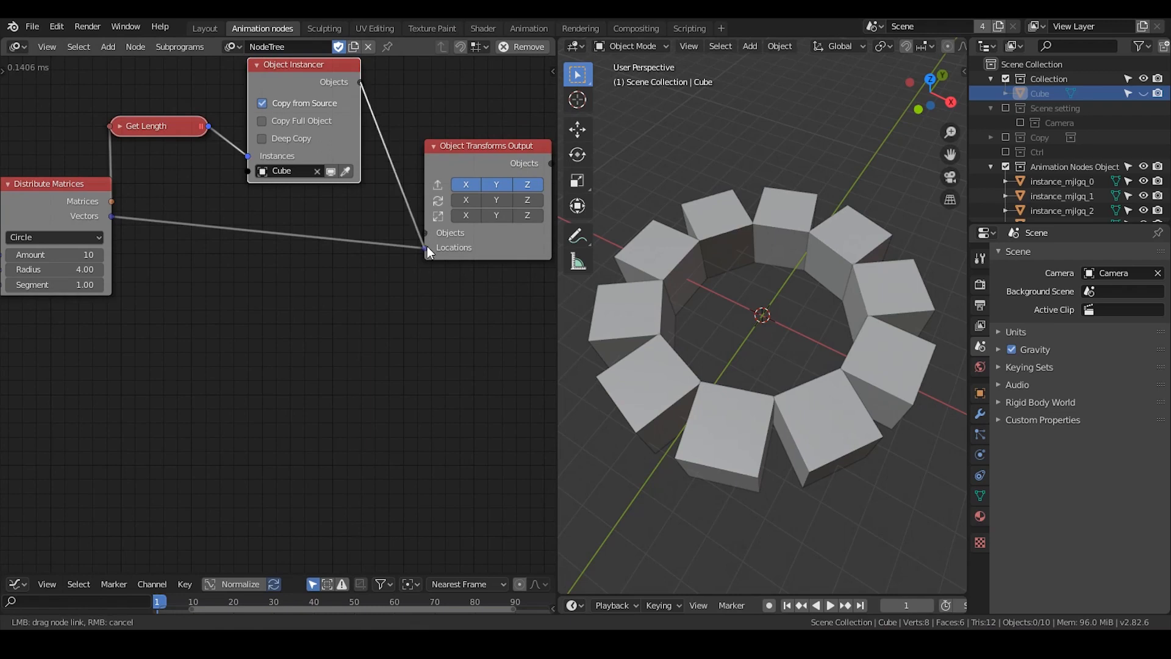
middle_drag(304, 300, 289, 287)
scroll(292, 288, down, 1)
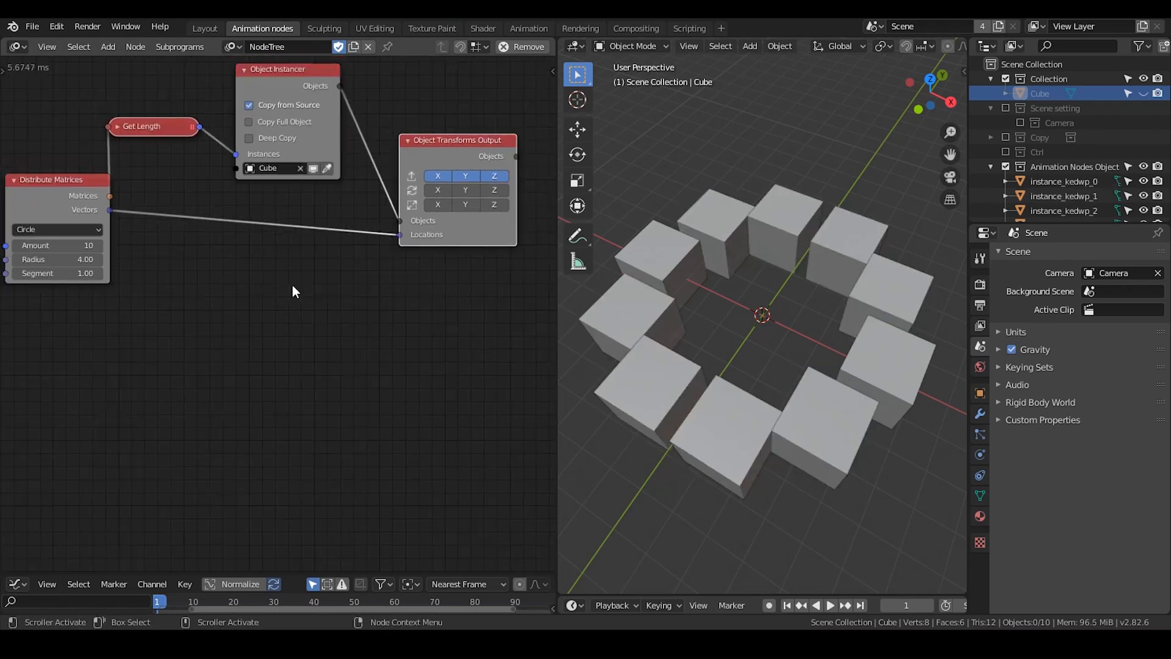
- Examine the orientation of the cubes in the ring, selecting individual instances on its far side
mouse_move(703, 358)
middle_down()
mouse_move(706, 339)
mouse_move(720, 346)
middle_up()
scroll(714, 340, down, 1)
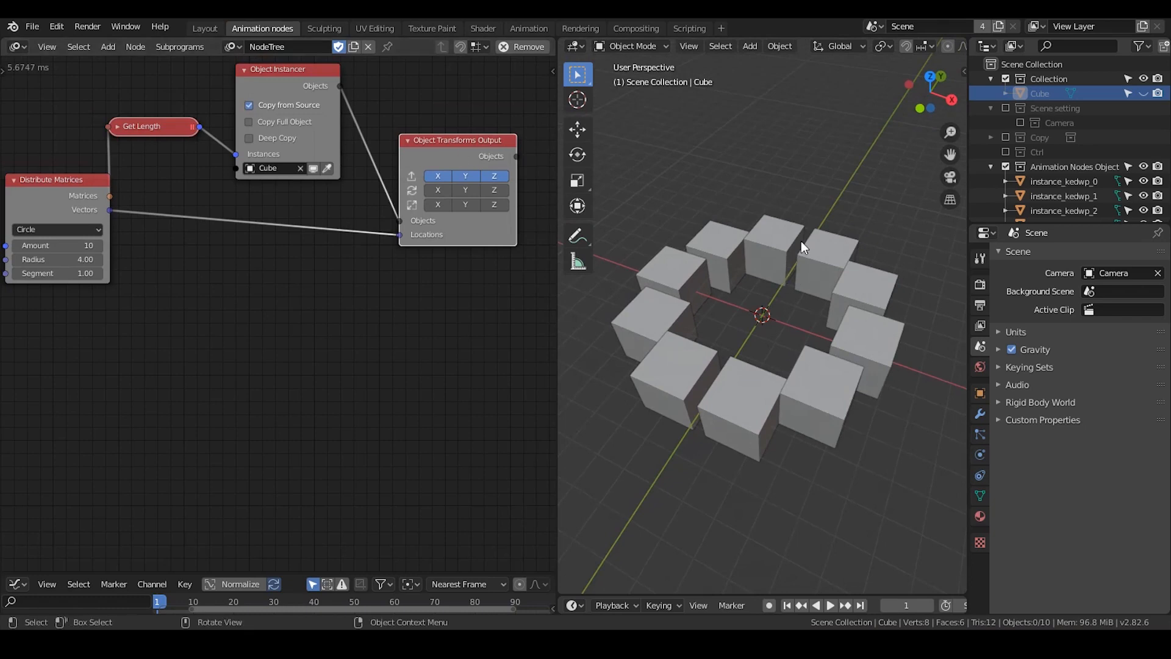
click(776, 247)
click(820, 261)
click(778, 253)
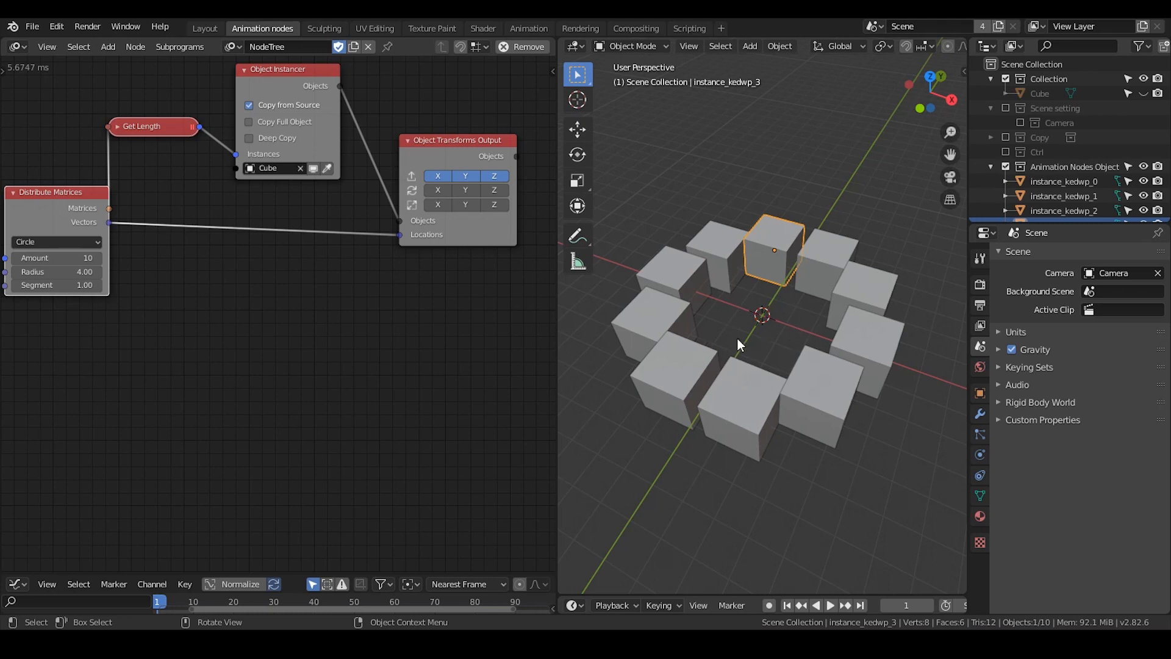
- Enable the X, Y and Z axes for both rotation and scale on the Object Transforms Output node
scroll(311, 263, up, 1)
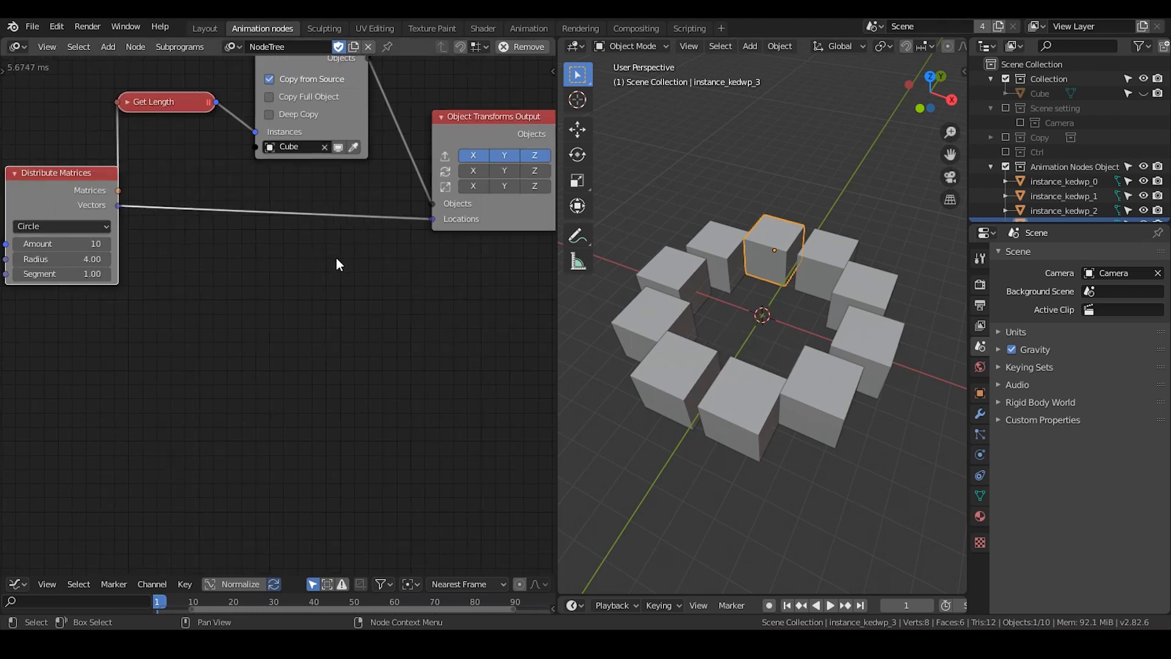
middle_drag(336, 259, 324, 285)
scroll(324, 284, down, 1)
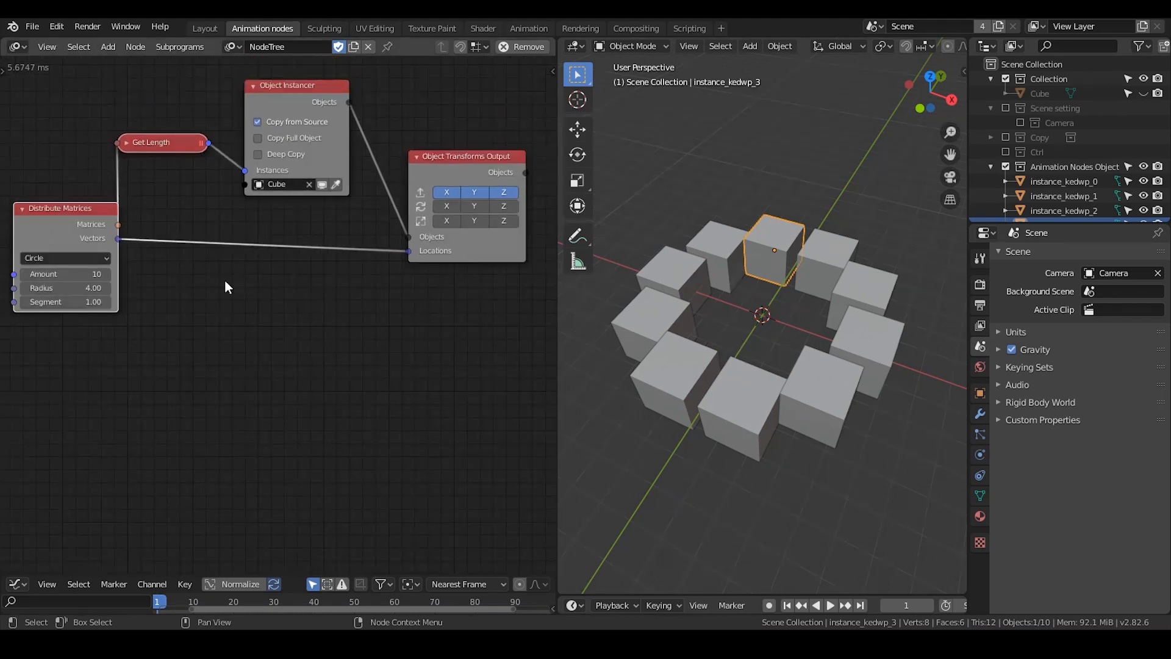
click(450, 206)
click(480, 208)
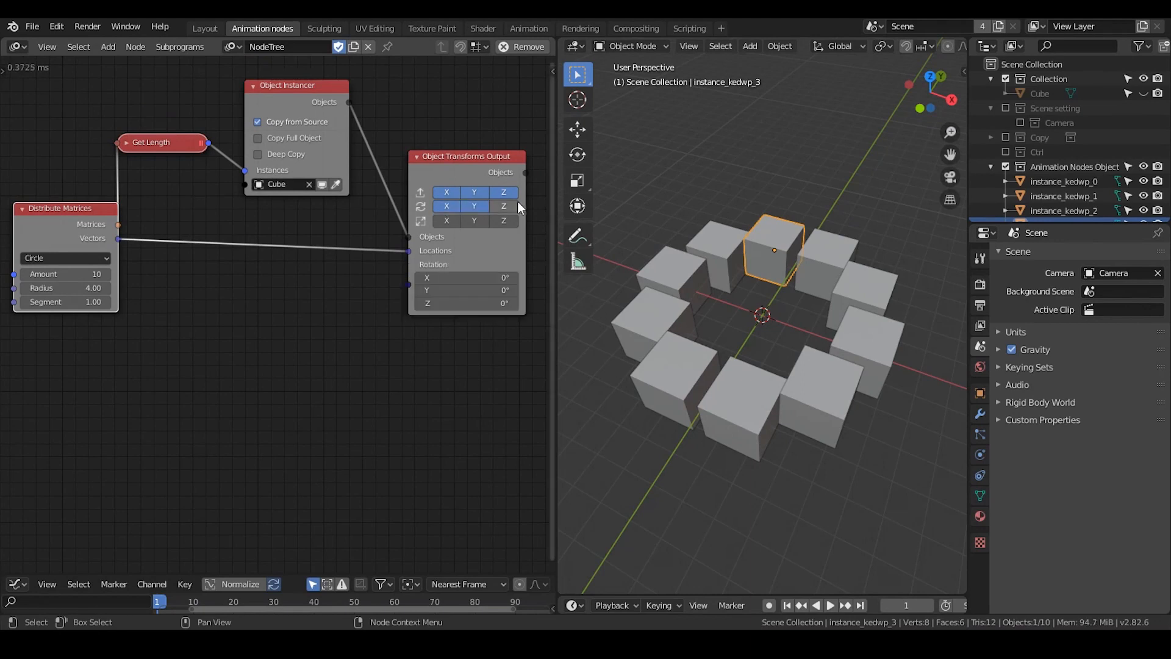
click(511, 205)
click(447, 221)
click(474, 221)
click(504, 221)
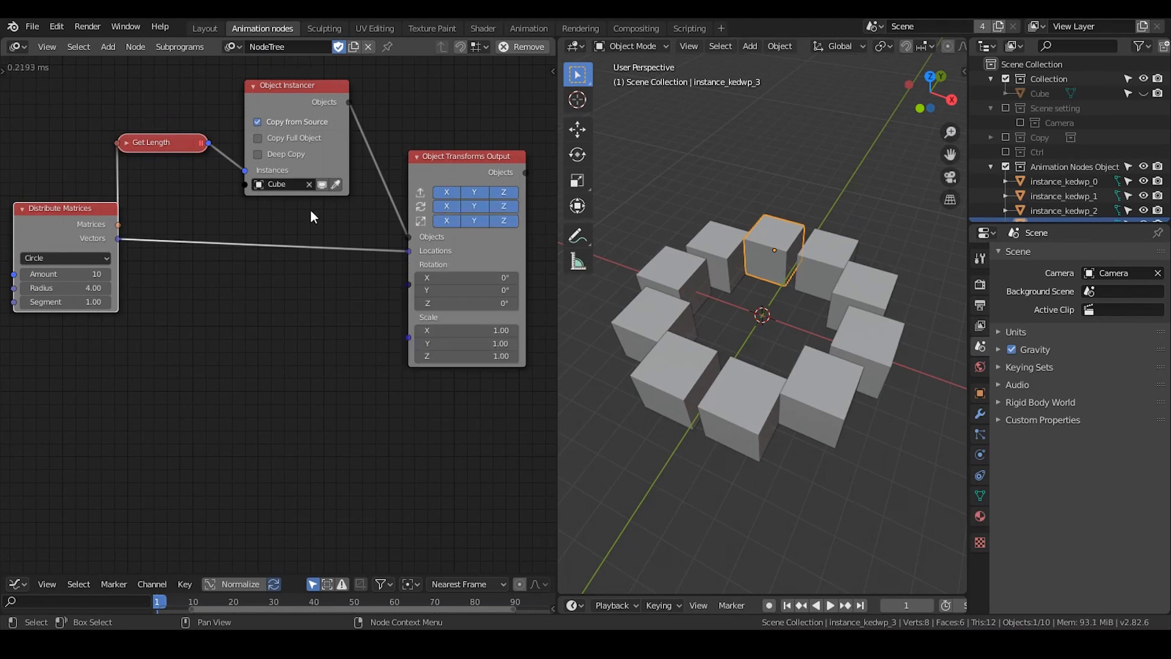
- Insert a Vector Math node set to Add between Distribute Matrices' Vectors and the Object Transforms Output's Locations, making room for it
drag(448, 183, 469, 170)
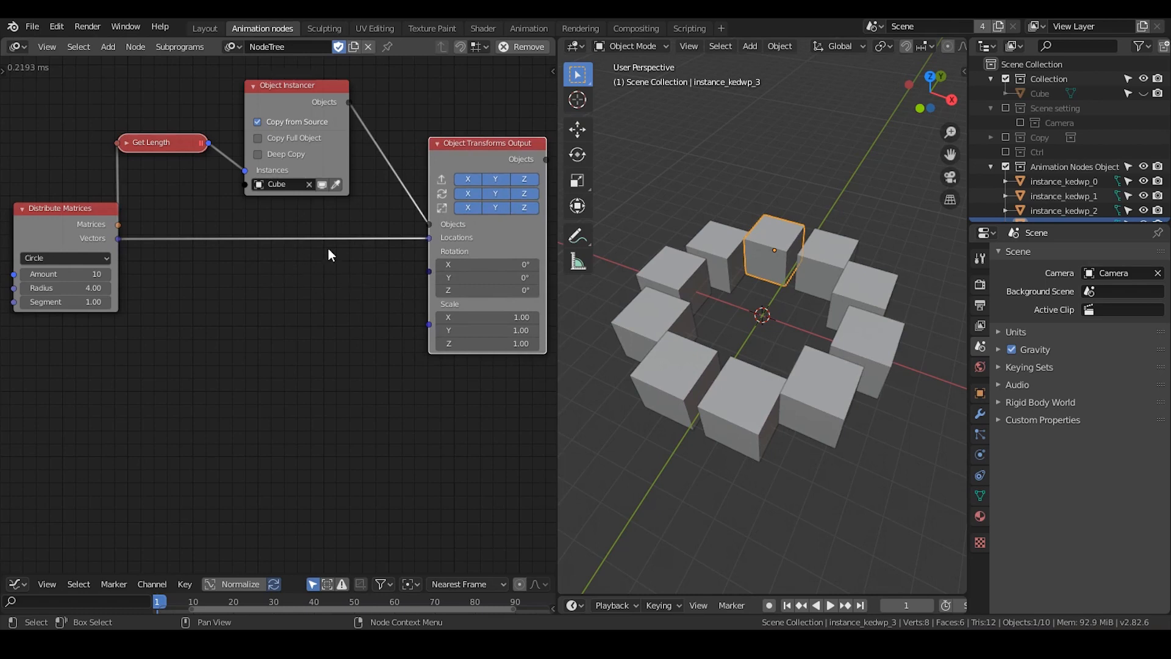
key(ctrl+a)
text(vector mat)
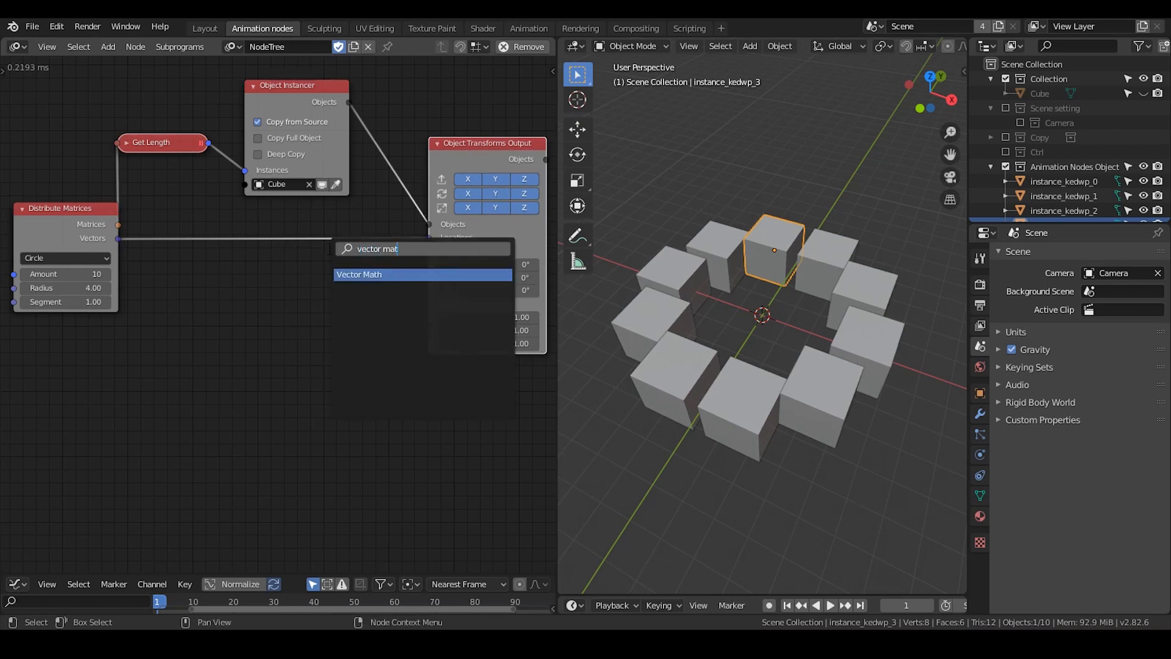
key(Return)
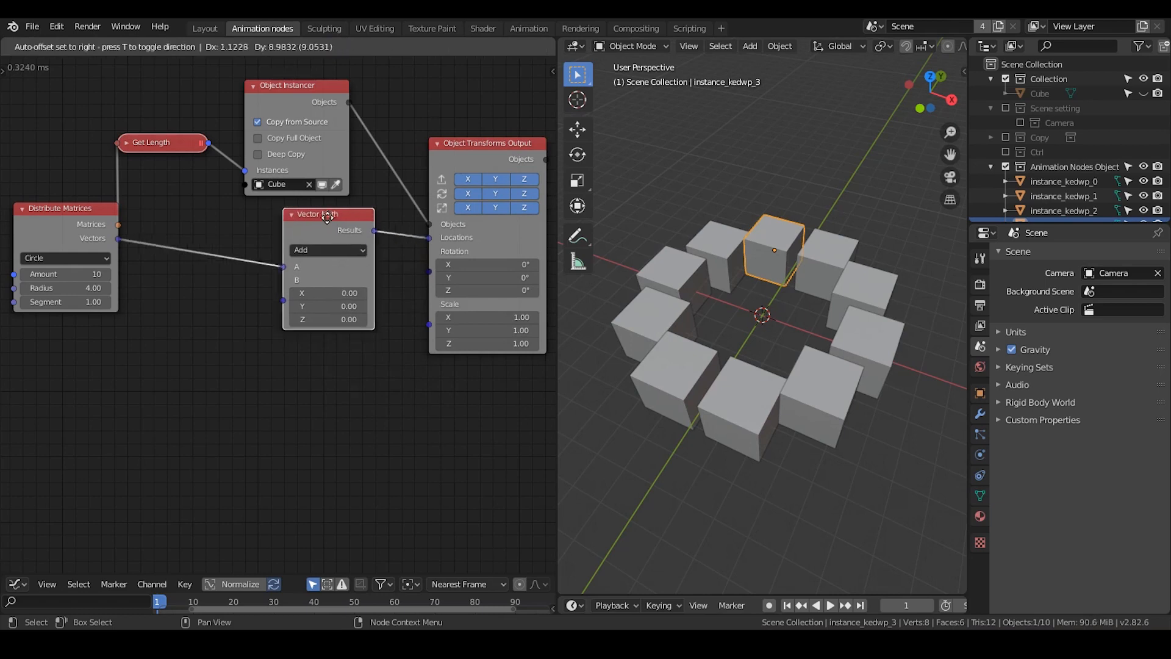
click(328, 217)
- Set the X component of the Vector Math node's B vector to -0.18
mouse_move(330, 292)
mouse_down()
mouse_move(305, 292)
mouse_move(327, 291)
mouse_up()
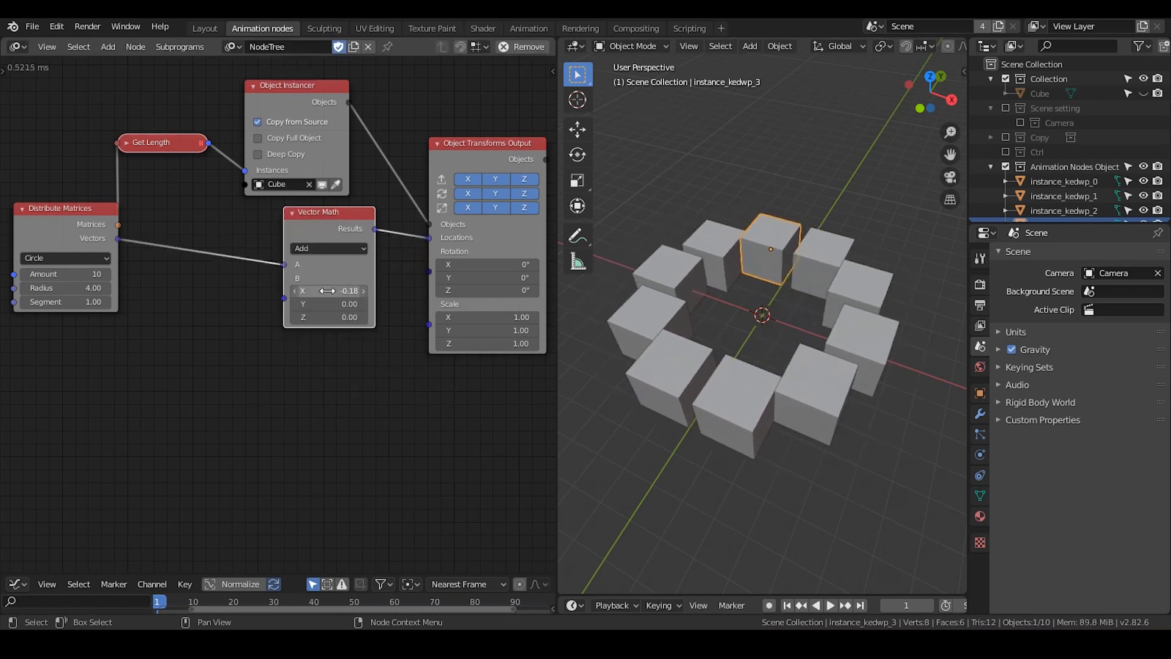
click(327, 291)
key(Return)
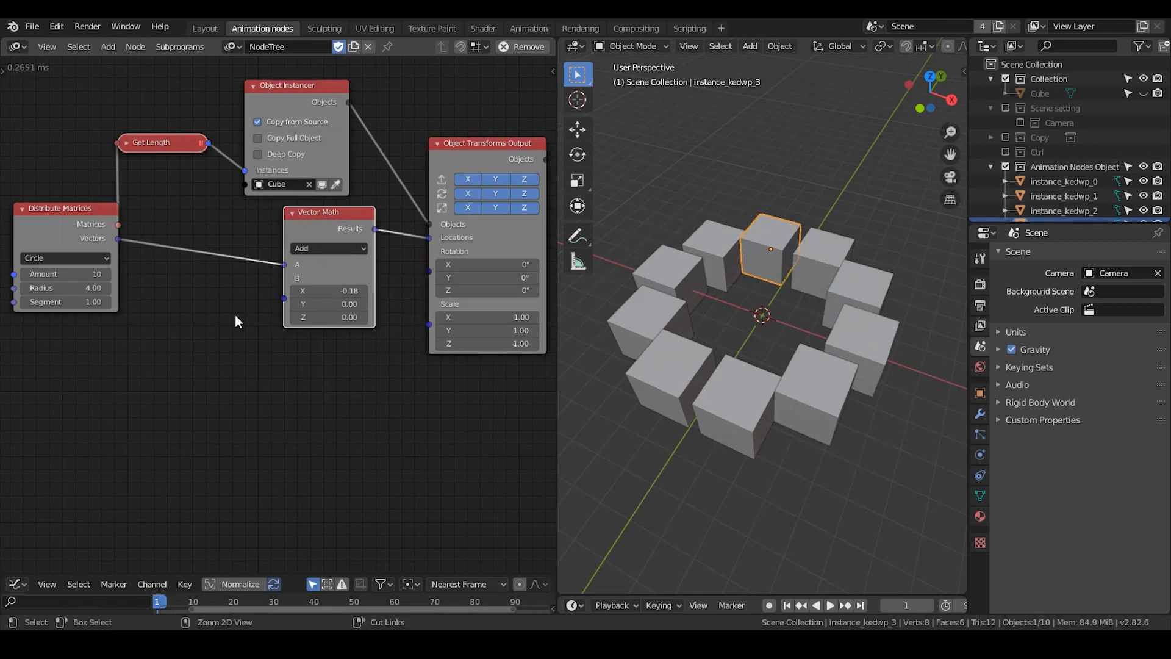
- Add a Matrix Math node below the Vector Math node and keep its operation on Multiply
key(ctrl+a)
text(matrix m)
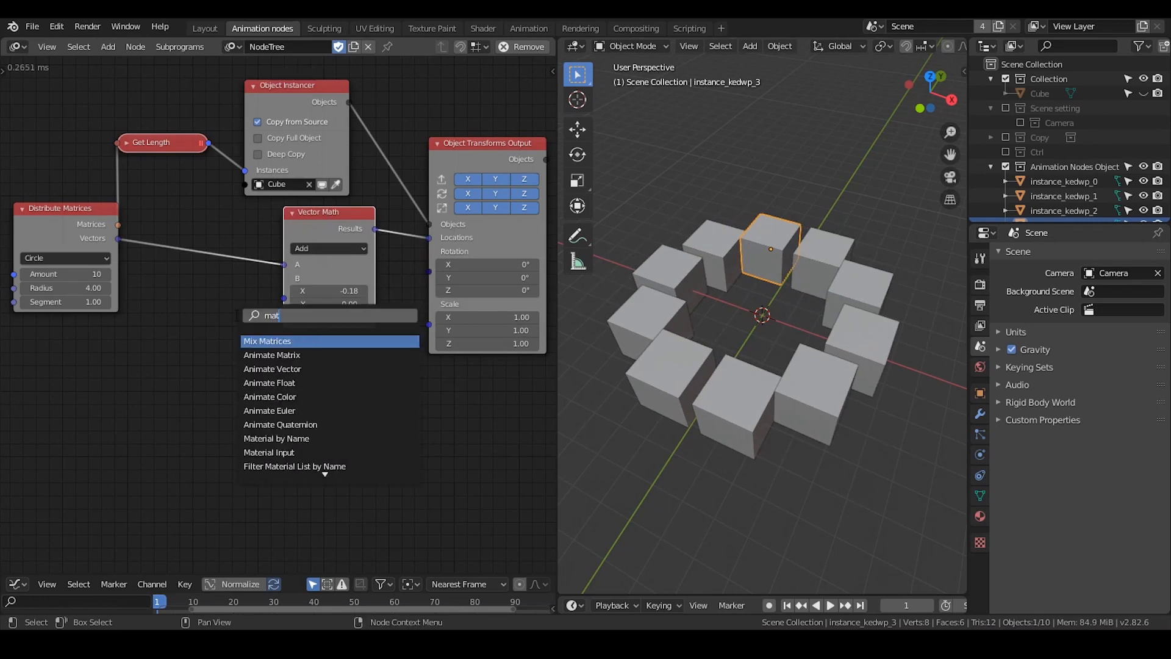
key(Return)
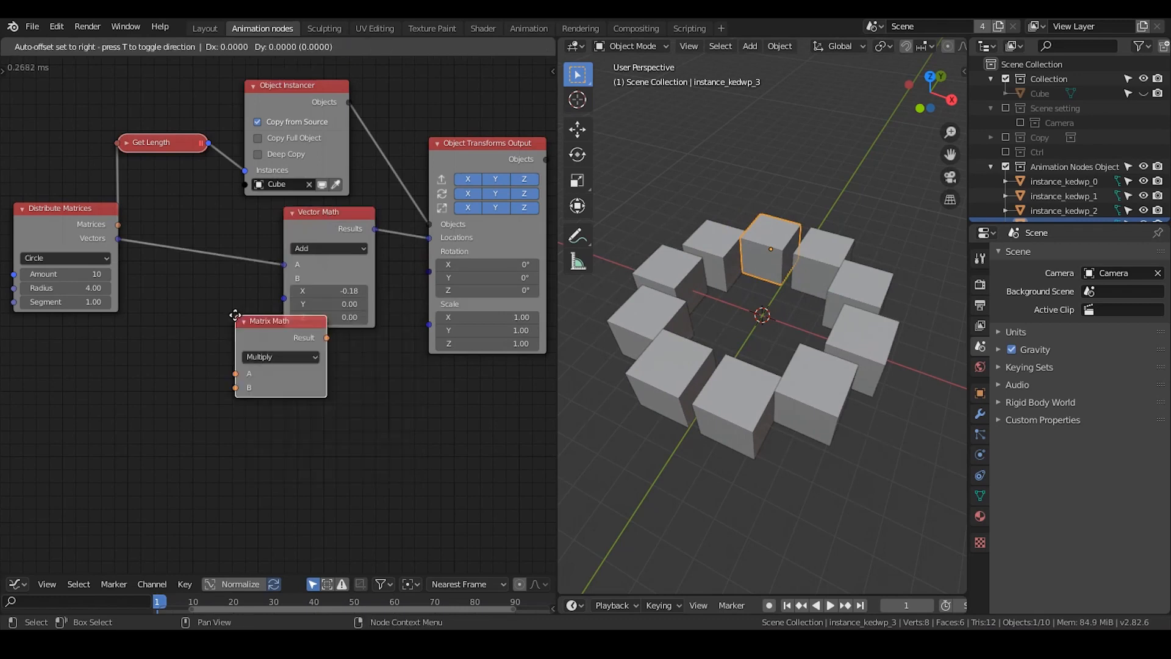
click(239, 324)
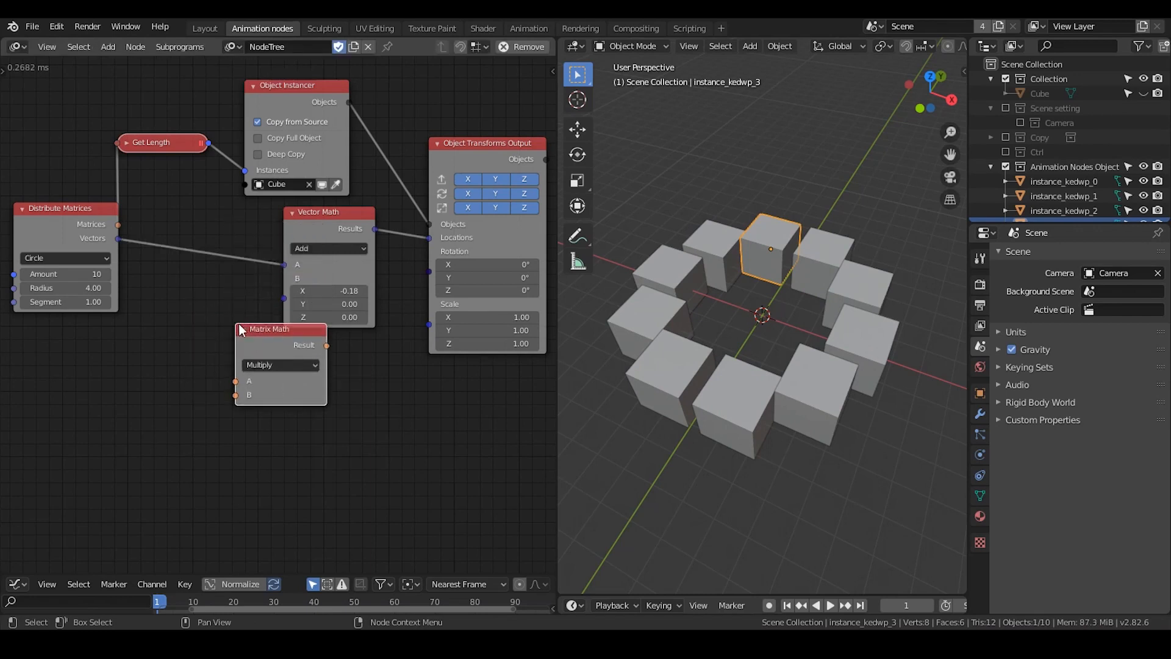
middle_drag(270, 359, 273, 299)
scroll(273, 299, up, 2)
click(279, 305)
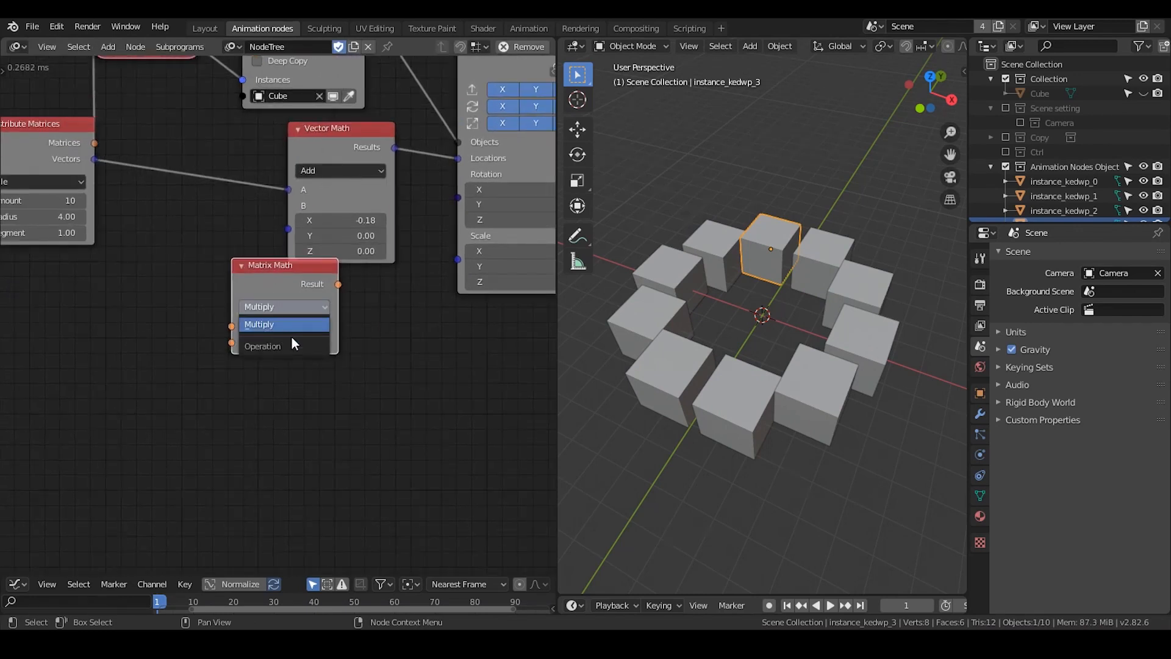
click(282, 322)
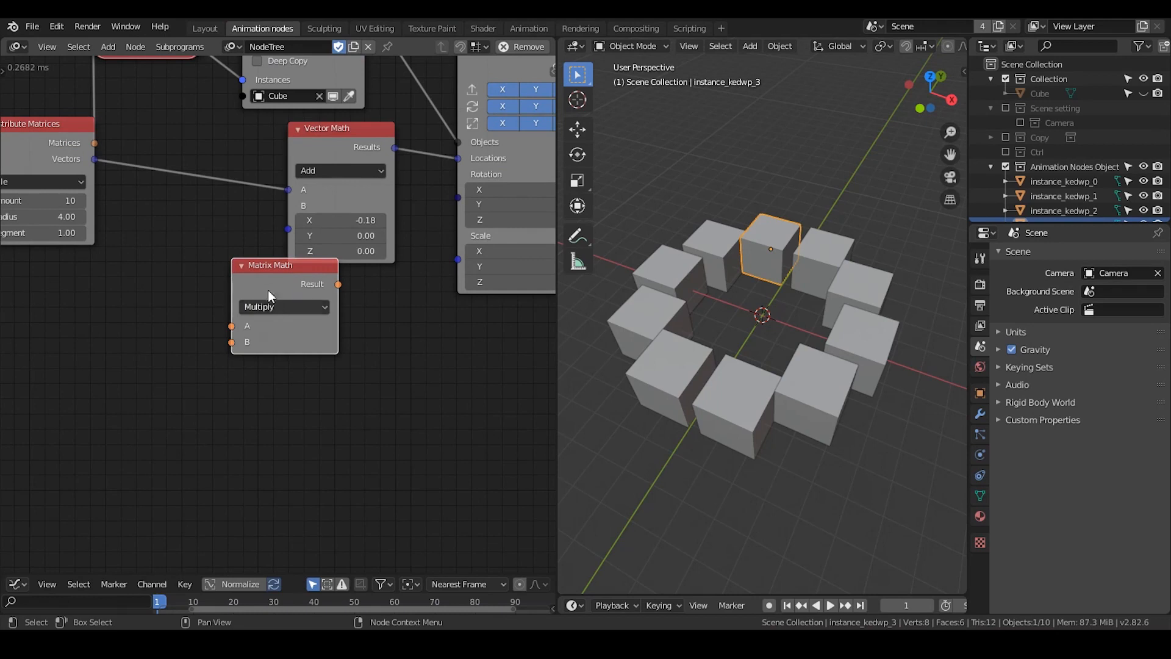
- Compare the available operations of the Vector Math and Matrix Math nodes, moving Matrix Math aside as needed
drag(268, 282, 195, 237)
click(339, 171)
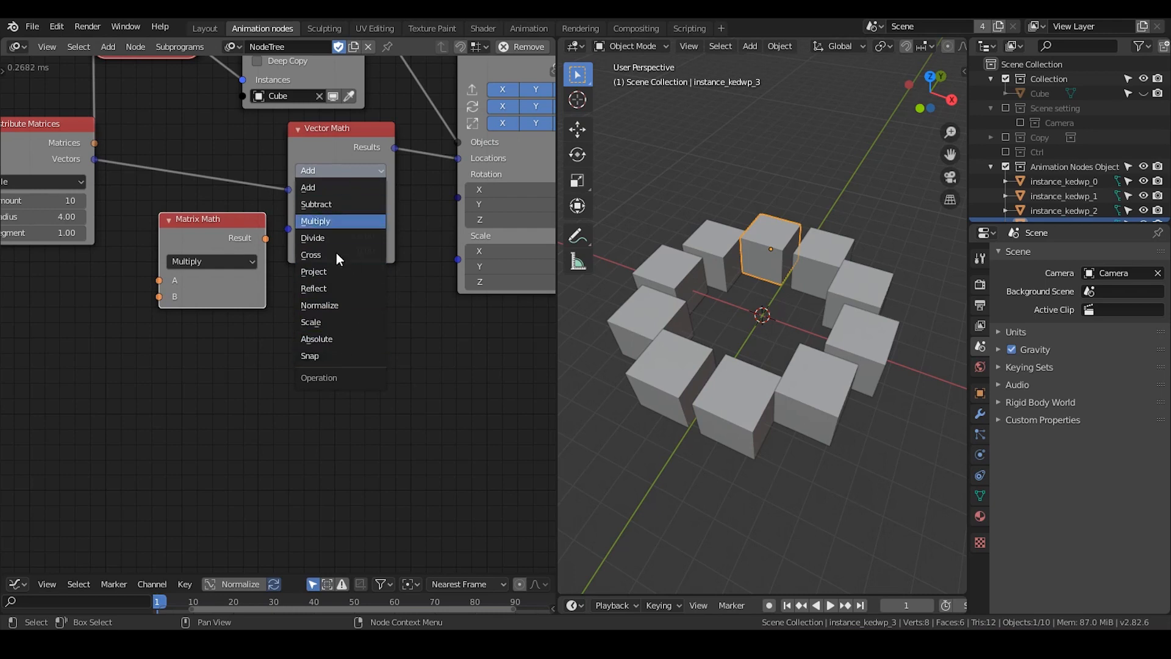
drag(239, 227, 380, 261)
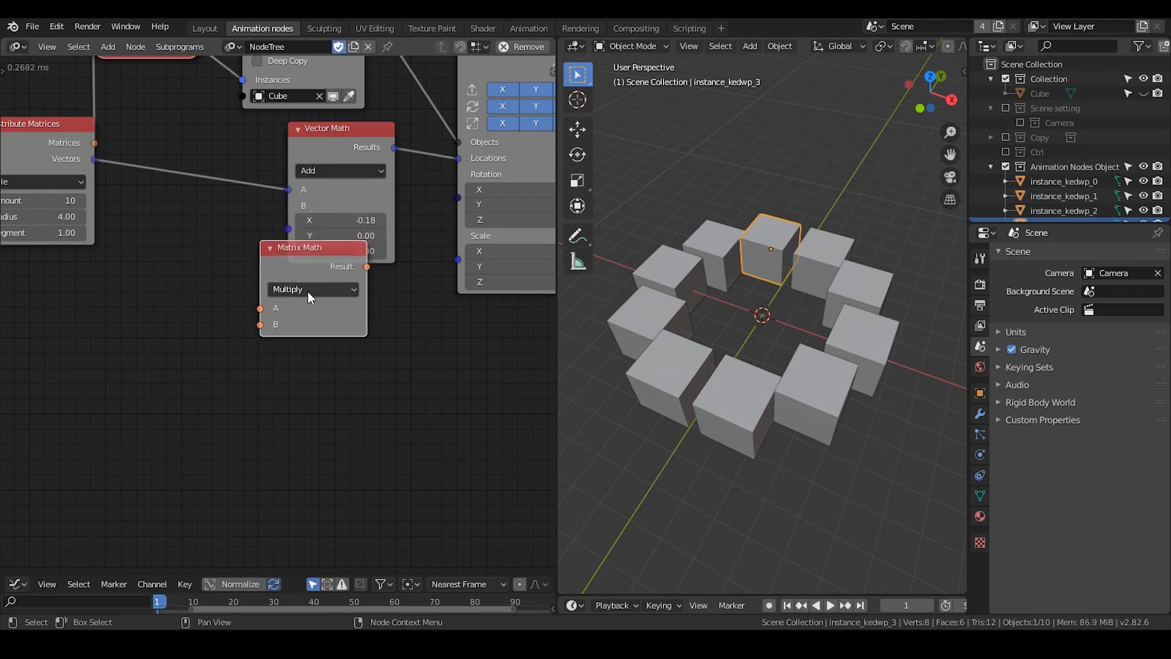
click(329, 289)
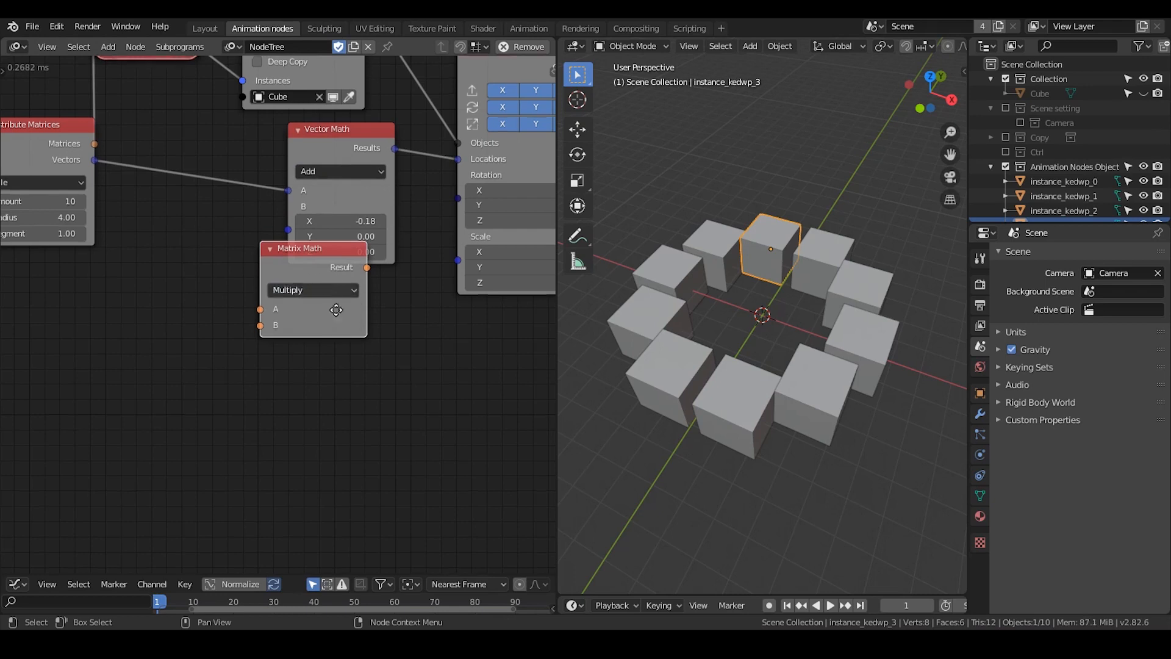
- Delete the Matrix Math node from the node tree
middle_drag(334, 304, 342, 359)
scroll(342, 349, down, 1)
drag(335, 306, 371, 346)
middle_drag(387, 367, 323, 333)
scroll(303, 341, down, 2)
key(x)
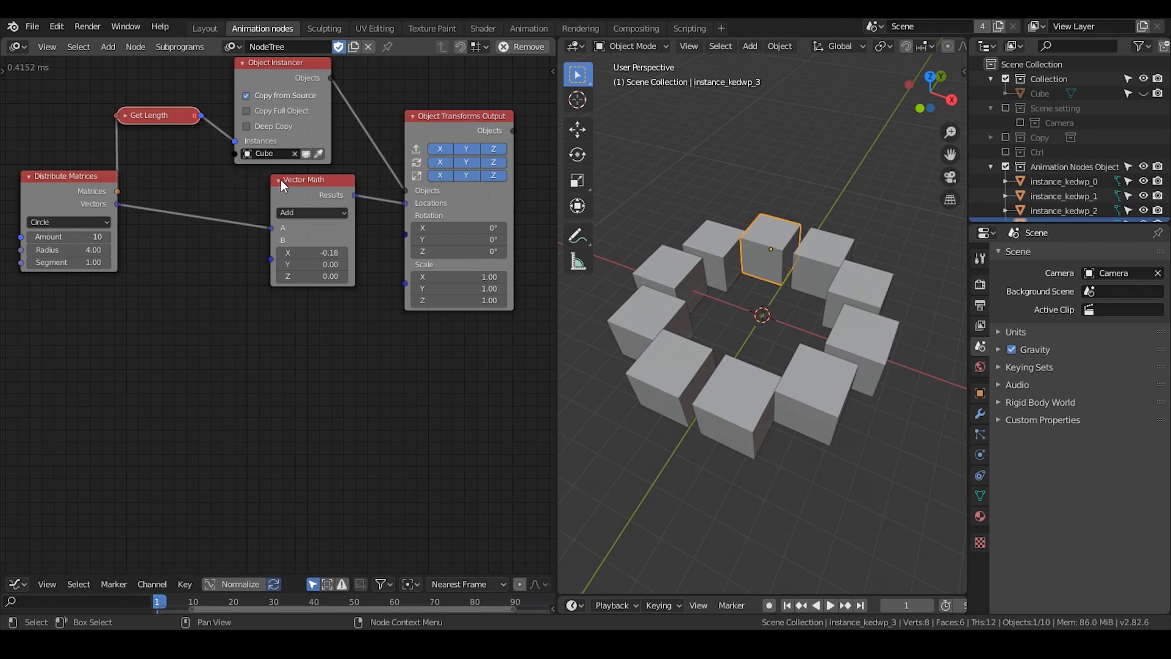
- Collapse the Vector Math node and bypass it by linking Distribute Matrices' Vectors straight to the Object Transforms Output's Locations
click(279, 181)
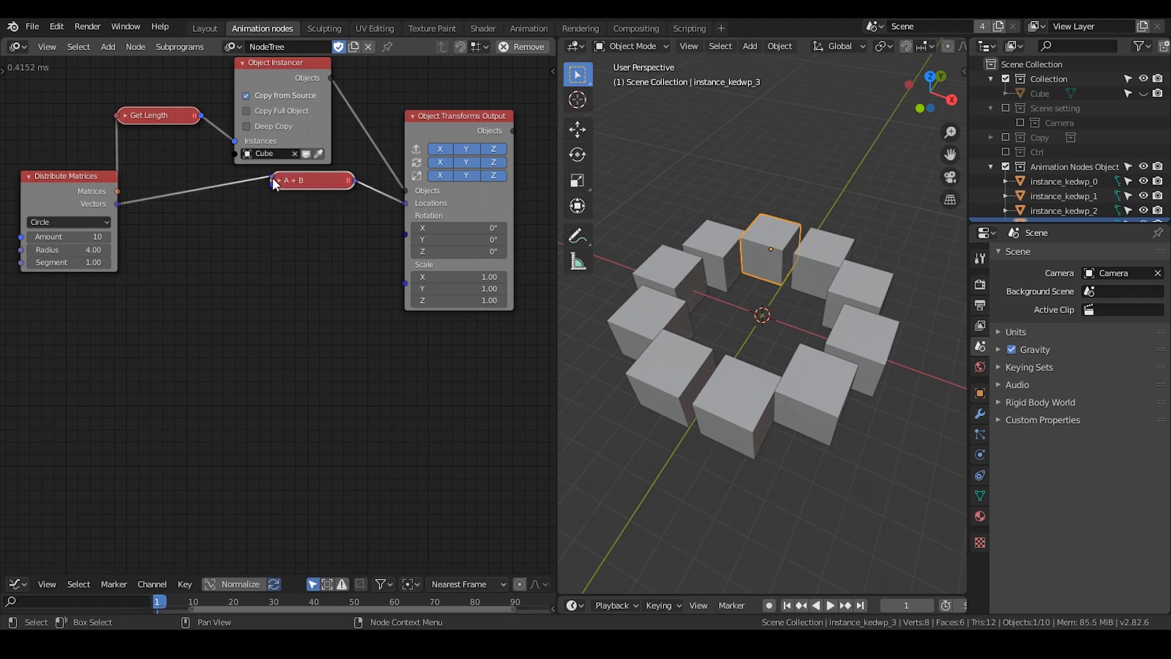
drag(273, 181, 406, 203)
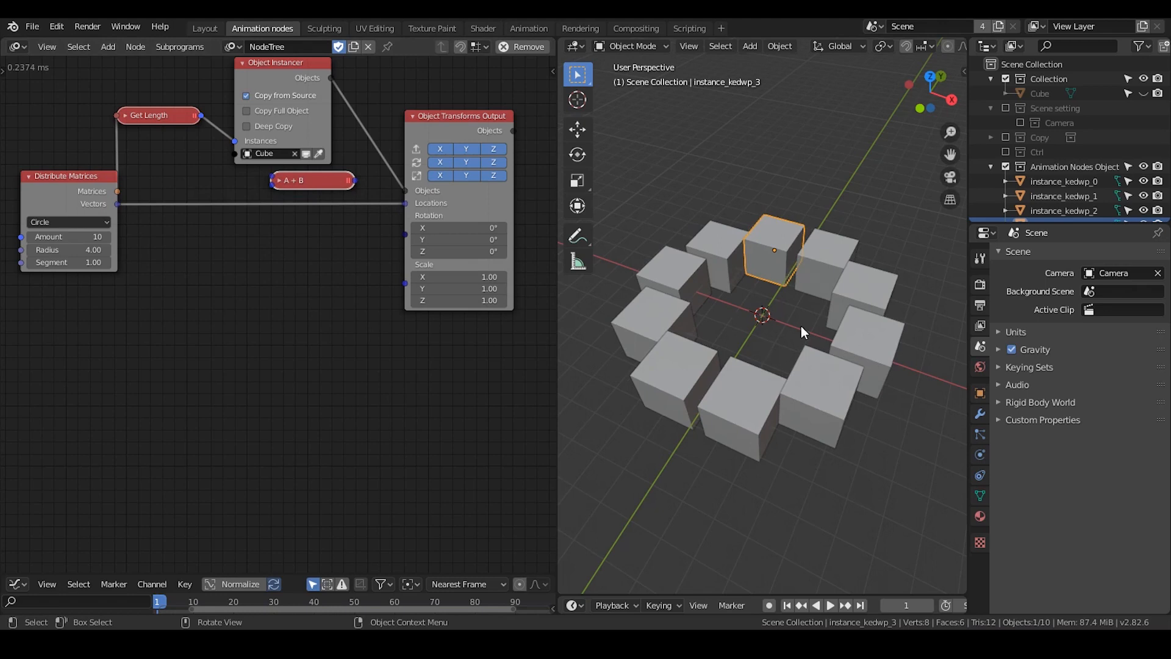
- Add a Direction to Rotation node between Distribute Matrices and Object Transforms Output, below the collapsed Vector Math node
scroll(157, 295, up, 2)
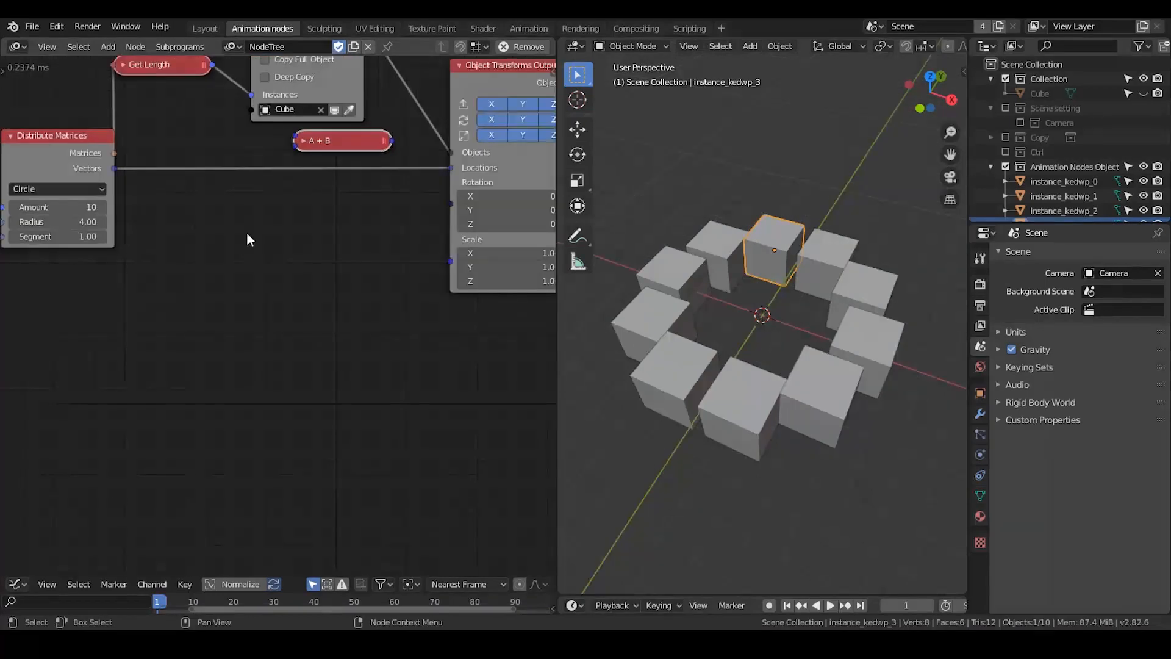
key(ctrl+a)
text(distr)
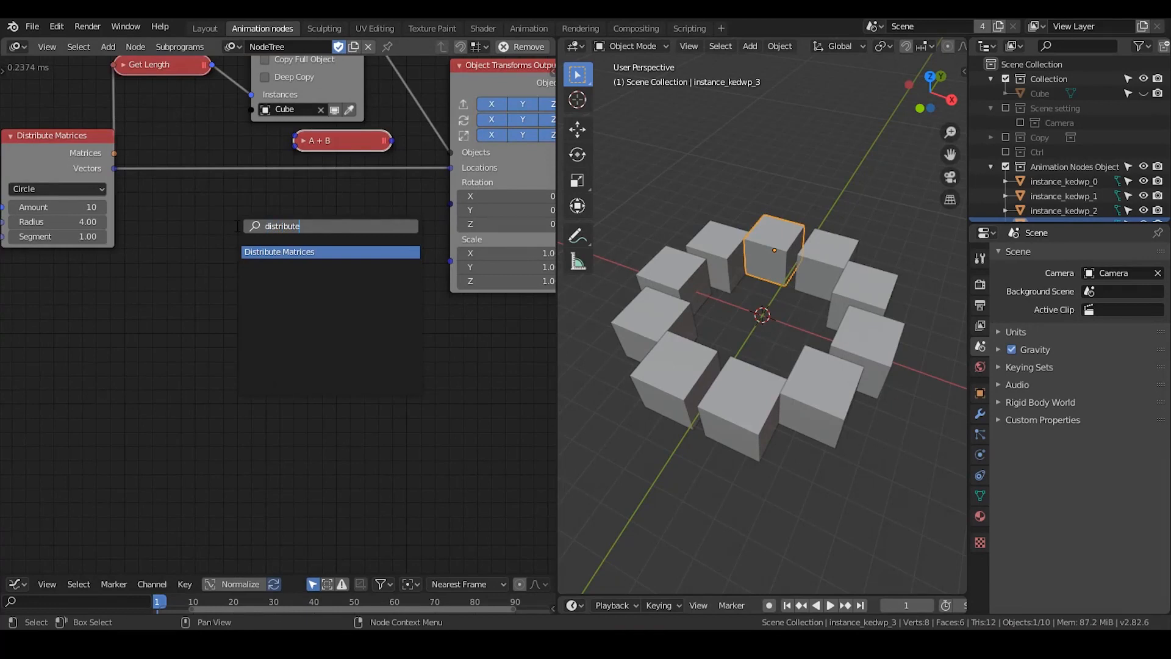
text(ibut)
key(ctrl+BackSpace)
text(direction t)
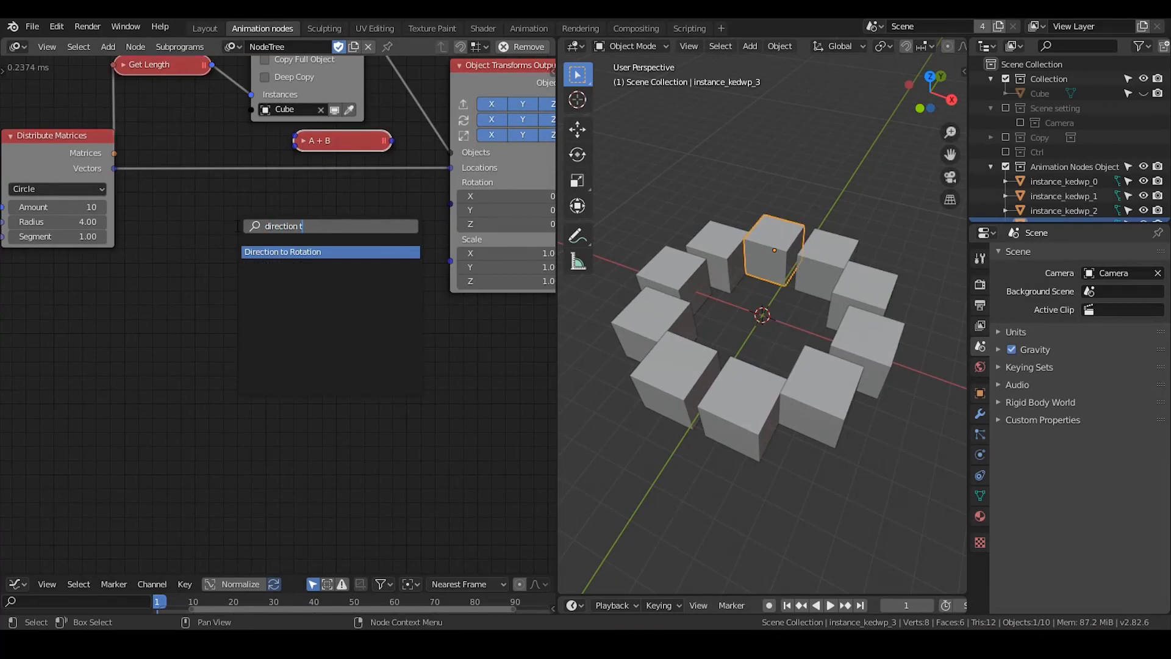
key(Return)
click(241, 189)
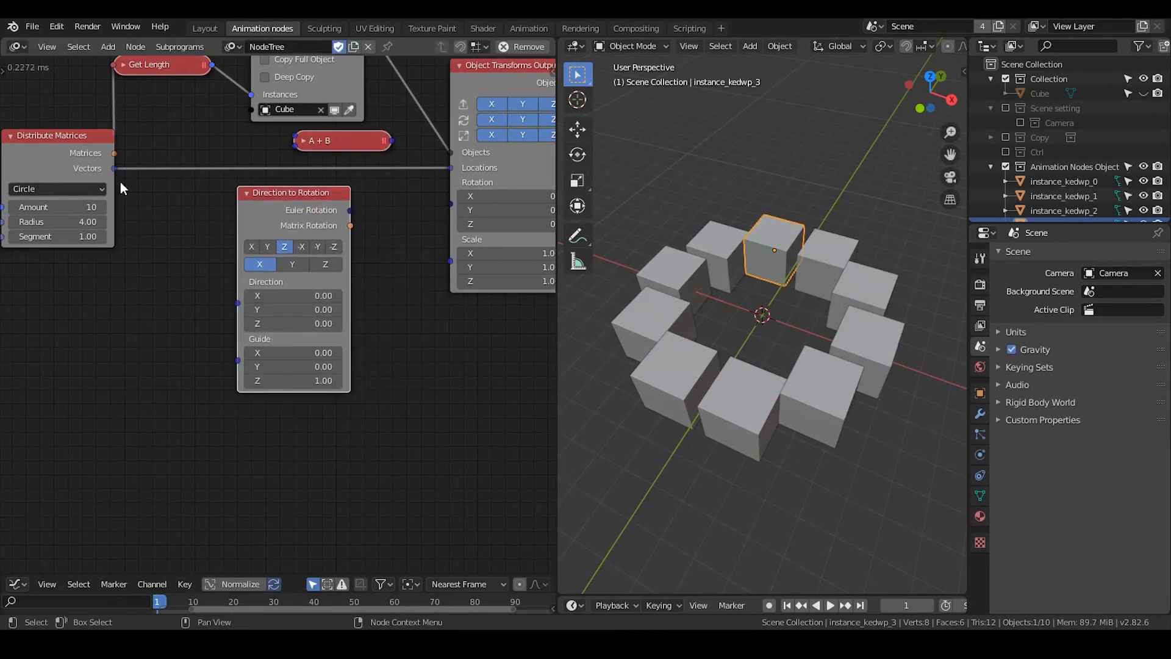
- Link Distribute Matrices' Vectors to the Direction to Rotation node's direction input and its Euler Rotations to the Object Transforms Output's rotation input
drag(114, 168, 238, 303)
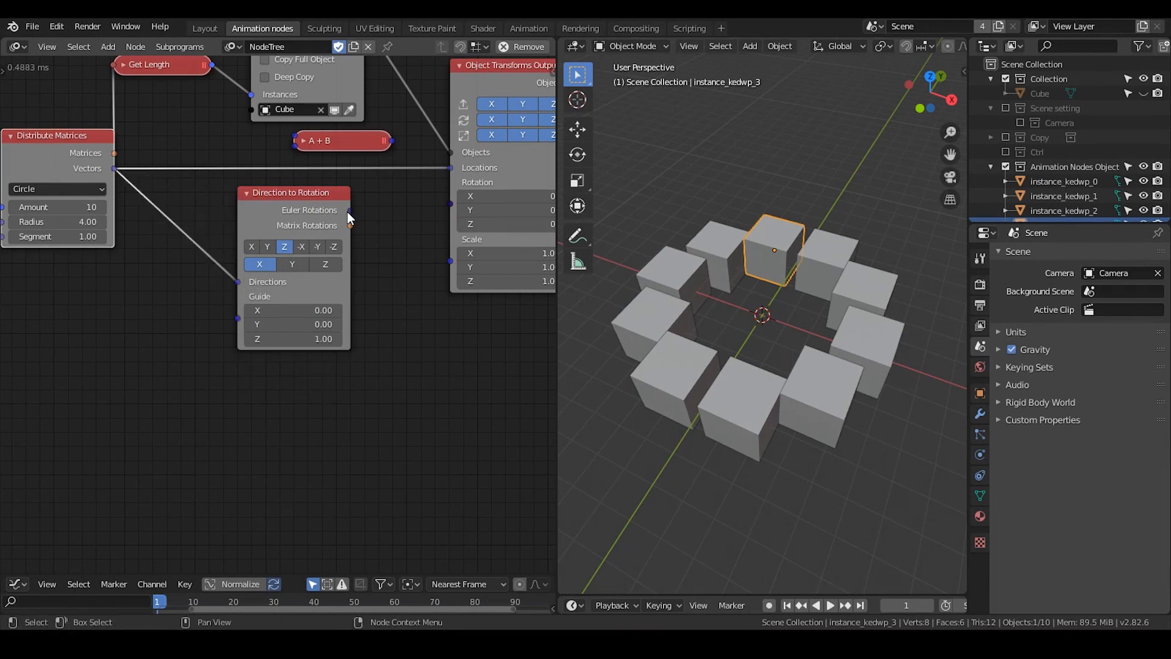
drag(351, 212, 450, 203)
middle_drag(397, 341, 377, 348)
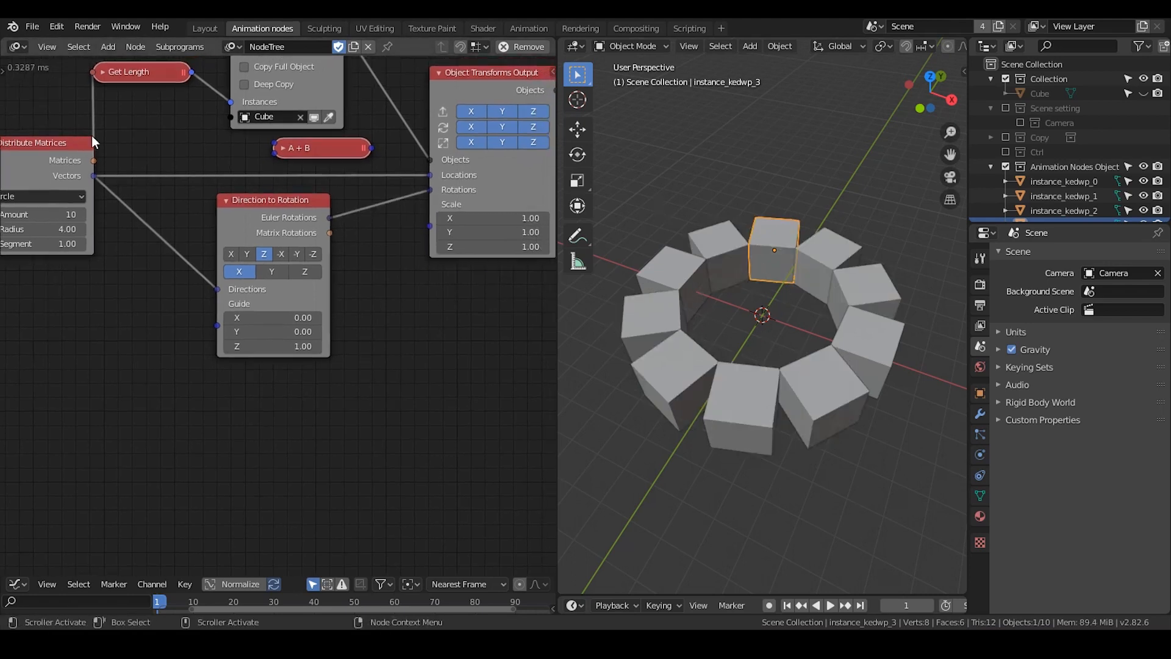
drag(95, 162, 172, 152)
drag(174, 145, 188, 163)
drag(95, 161, 114, 147)
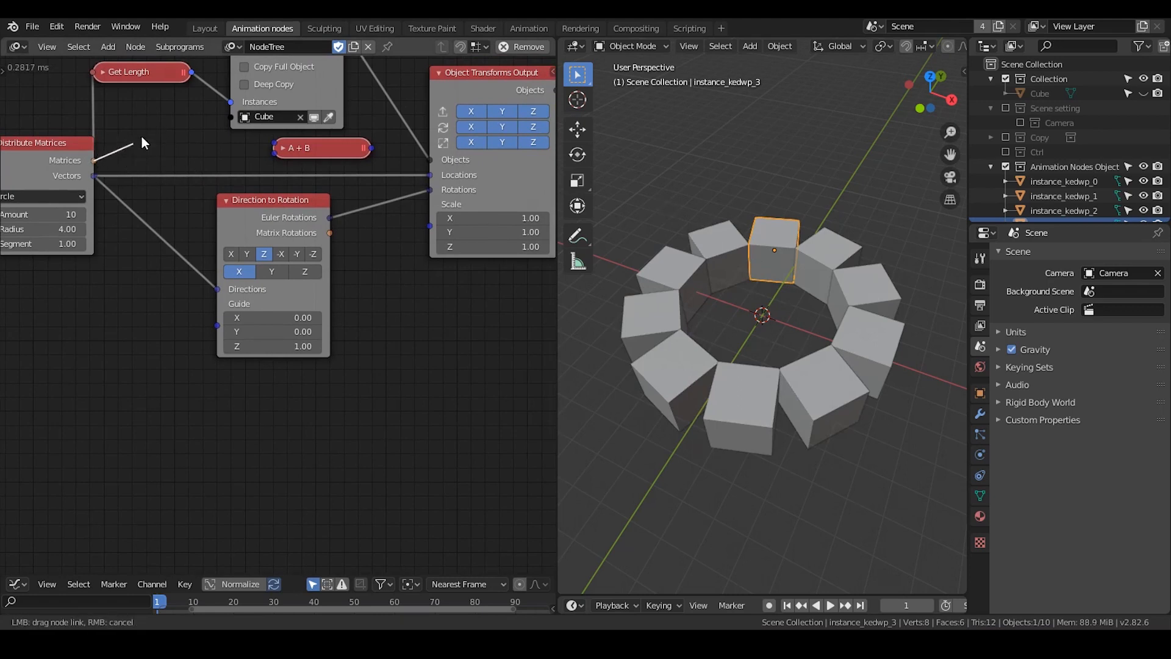
drag(227, 141, 244, 146)
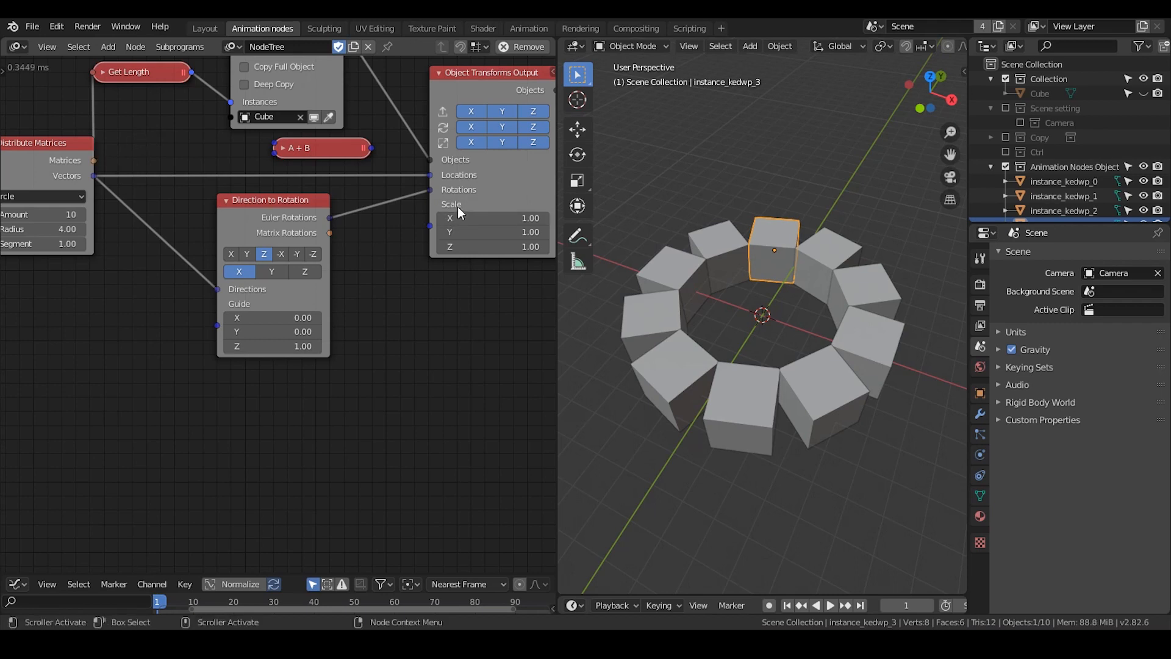
- Switch the Distribute Matrices node to Spiral mode and set its amount to 35
middle_drag(107, 234, 219, 226)
scroll(218, 226, up, 1)
scroll(218, 226, up, 1)
click(123, 164)
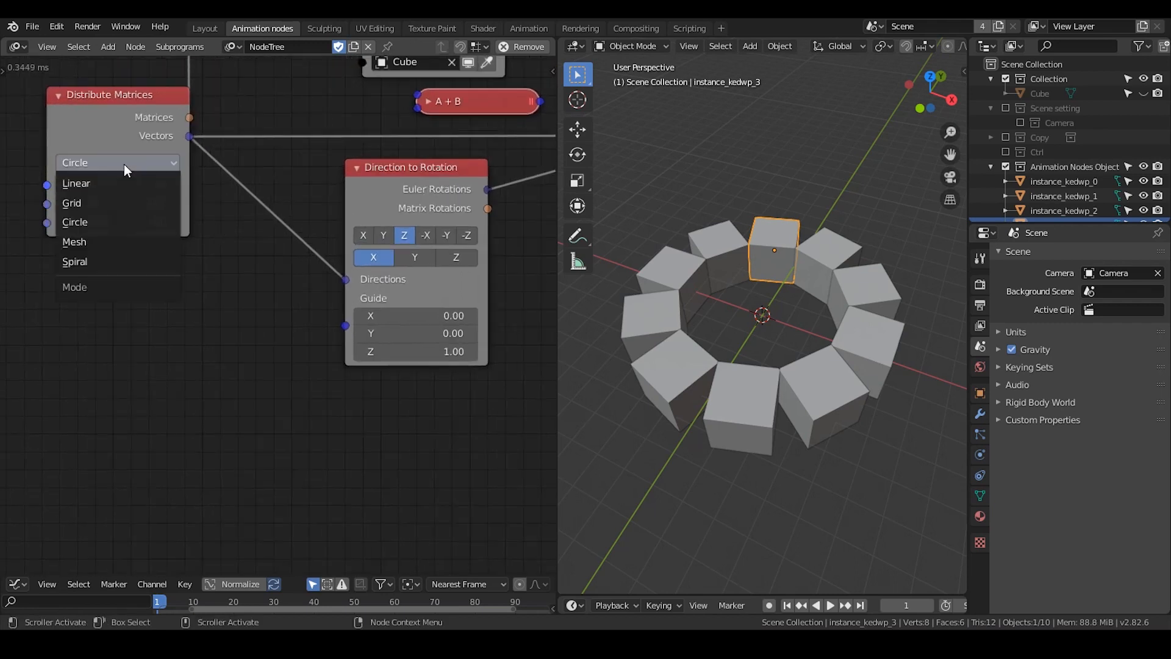
click(106, 261)
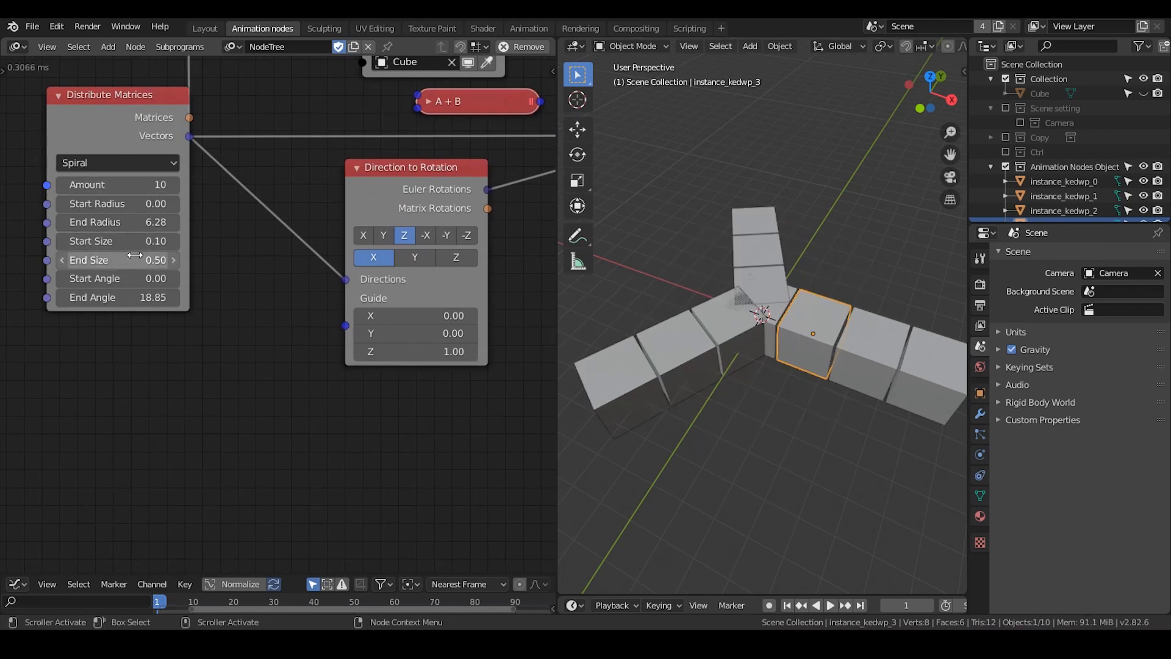
drag(122, 184, 158, 184)
- Set the X, Y and Z scale on the Object Transforms Output node to 0.37
middle_drag(303, 283, 177, 287)
scroll(241, 279, down, 2)
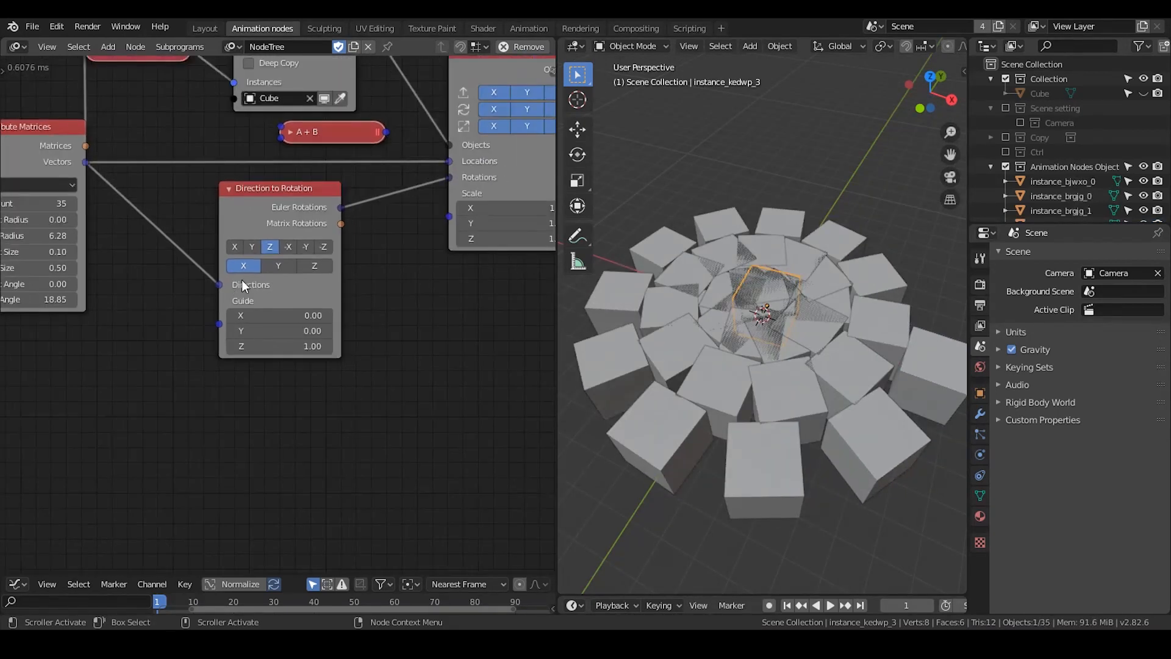
scroll(241, 279, down, 4)
drag(489, 236, 458, 258)
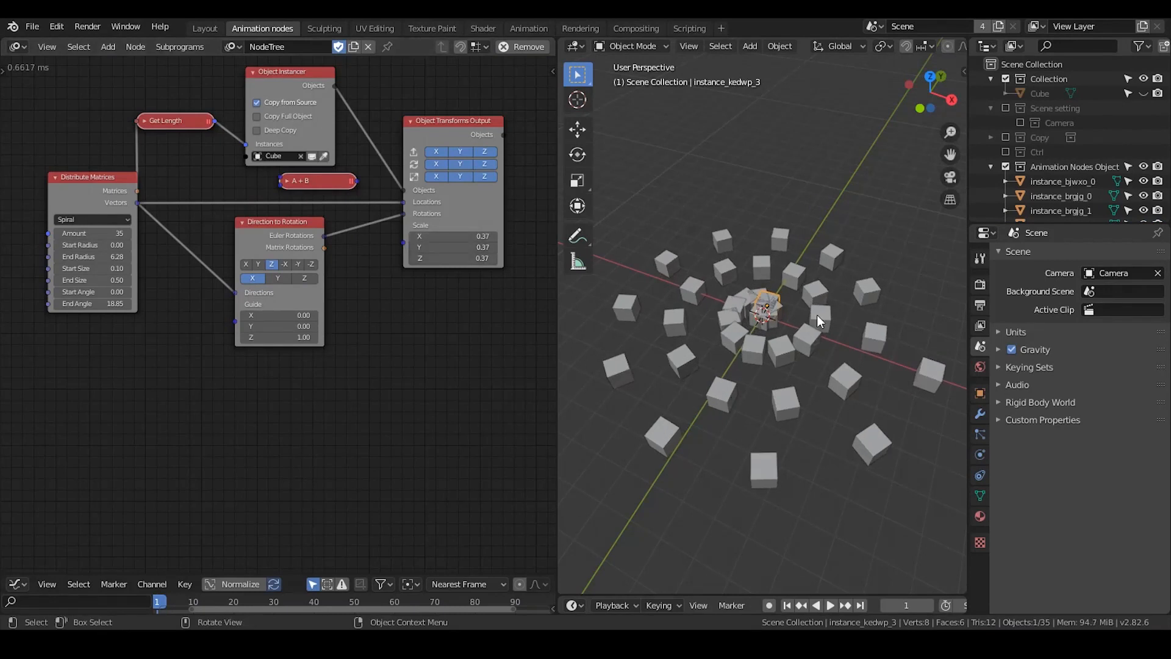
- Collapse the Direction to Rotation node
middle_drag(392, 296, 373, 292)
scroll(373, 293, up, 2)
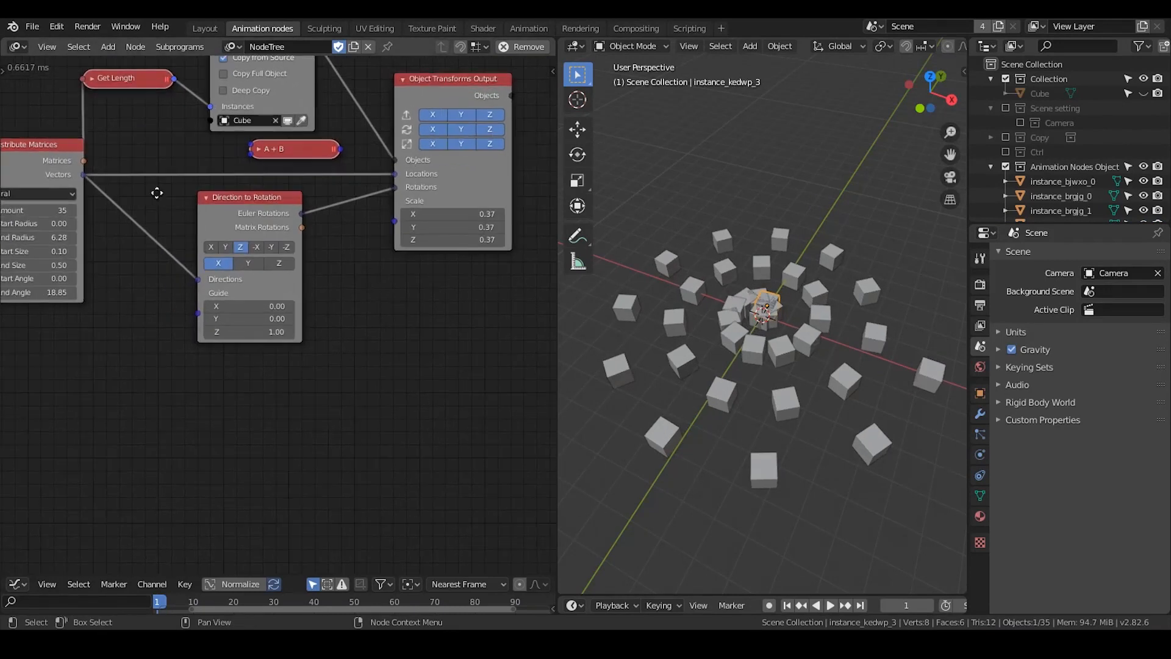
middle_drag(157, 193, 192, 186)
click(246, 192)
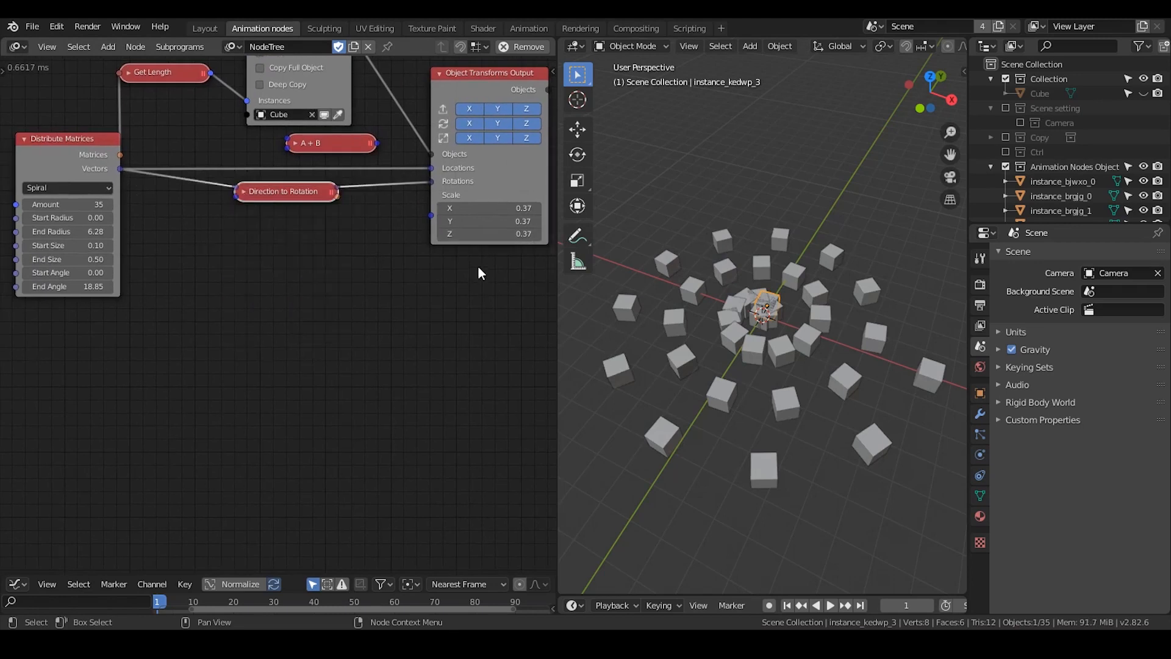
- Add an Object Matrix Output node below Object Transforms Output and move the Object Instancer's Objects link to its object input
middle_drag(483, 297, 444, 306)
scroll(445, 306, down, 1)
drag(438, 123, 440, 122)
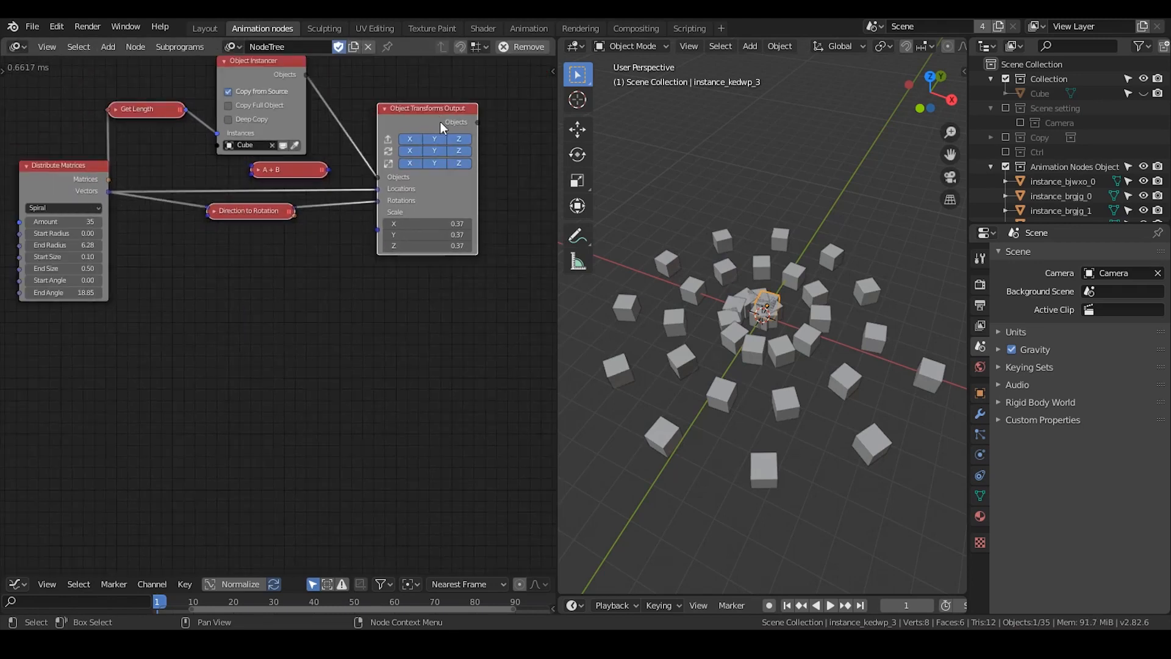
key(ctrl+a)
text(obje)
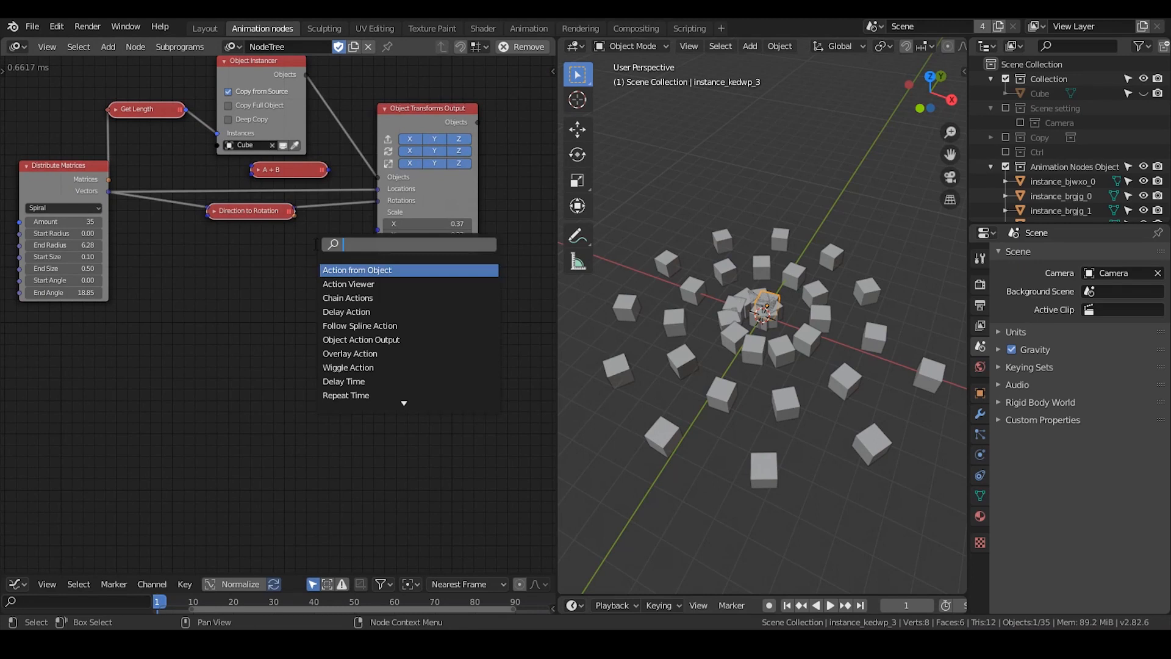
text(ct matrix)
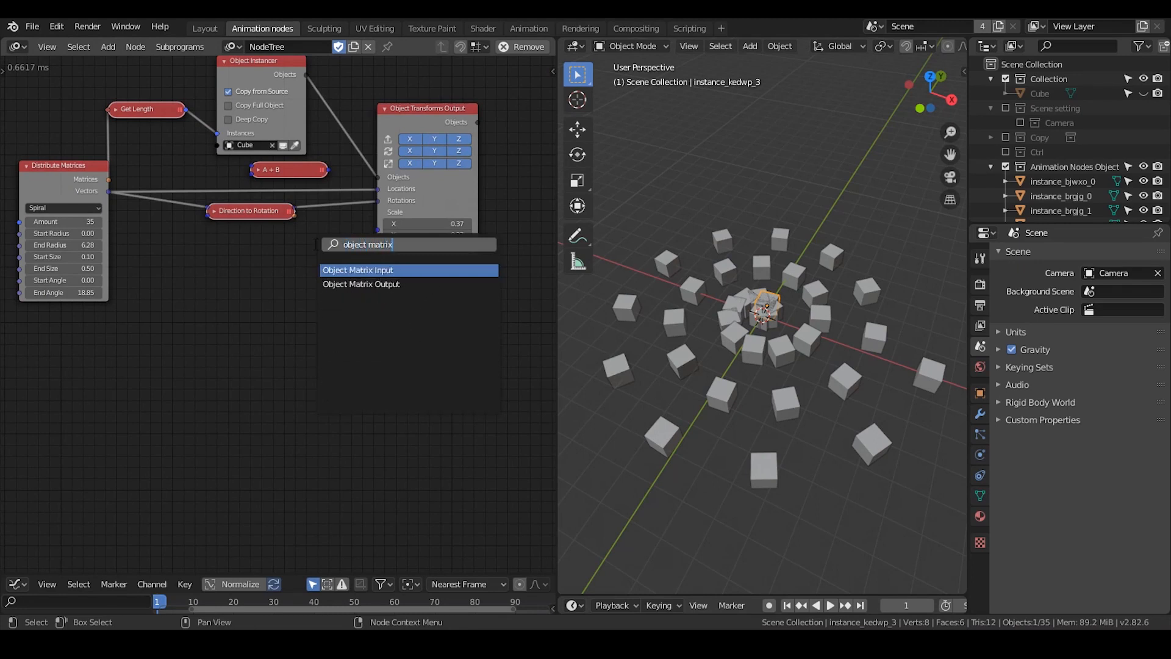
key(Down)
key(Return)
click(403, 284)
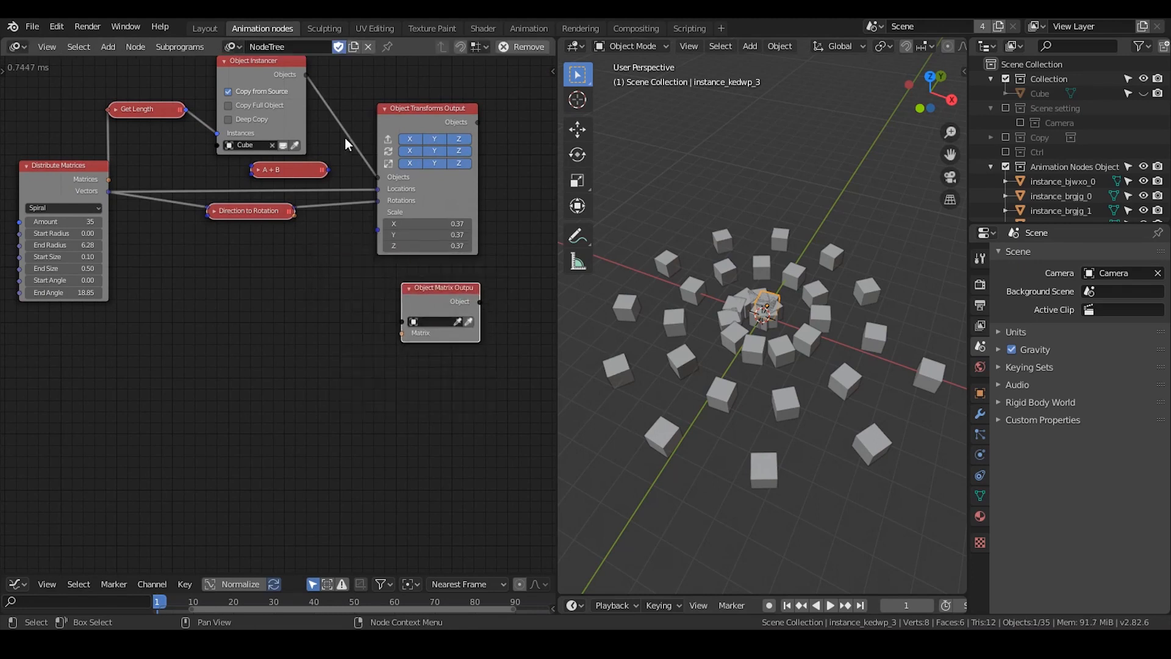
drag(378, 177, 402, 321)
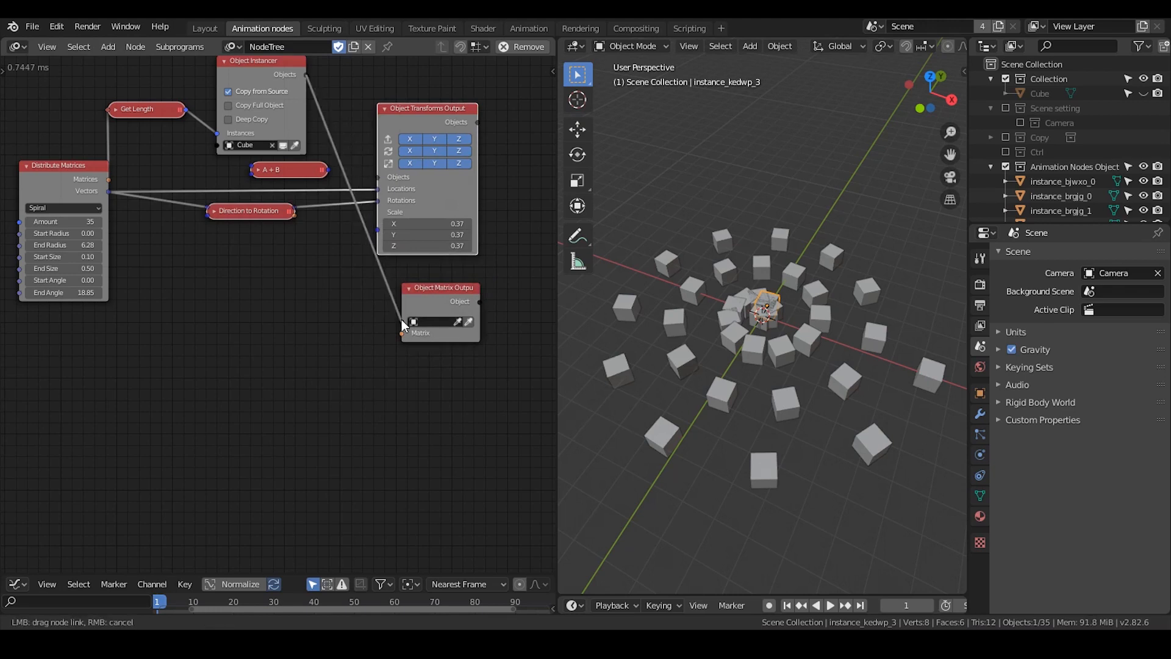
- Link the Distribute Matrices node's Matrices output to the matrix input of Object Matrix Output
drag(109, 179, 402, 333)
drag(415, 292, 362, 265)
middle_drag(181, 311, 238, 277)
scroll(318, 277, up, 4)
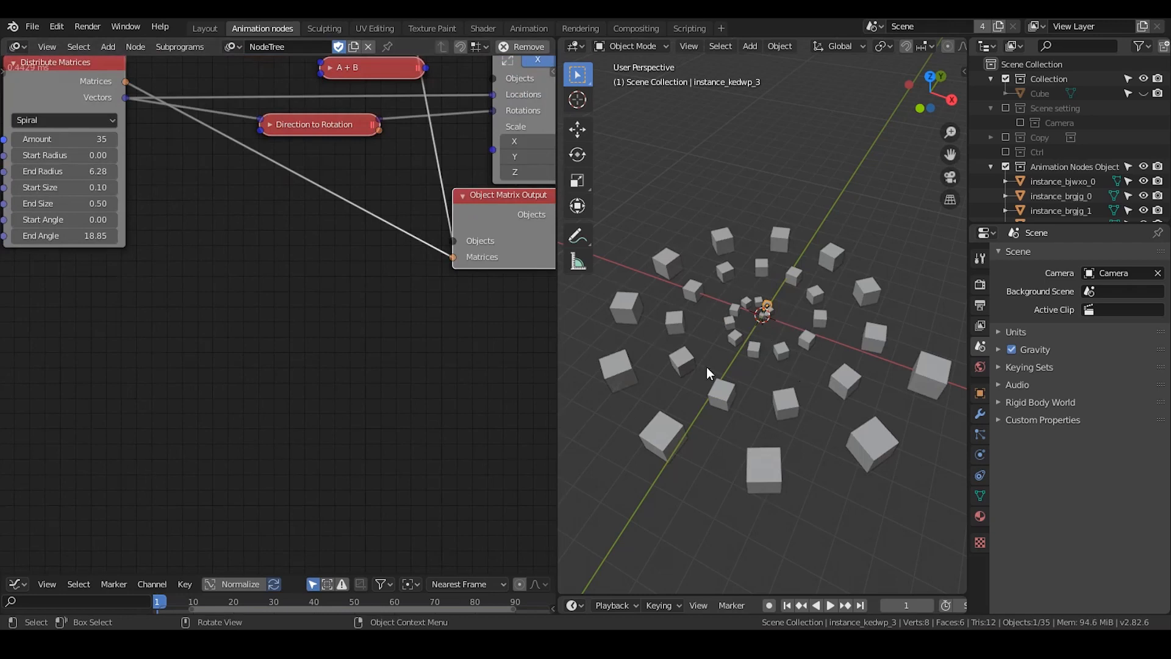
middle_drag(200, 205, 314, 231)
scroll(314, 231, up, 2)
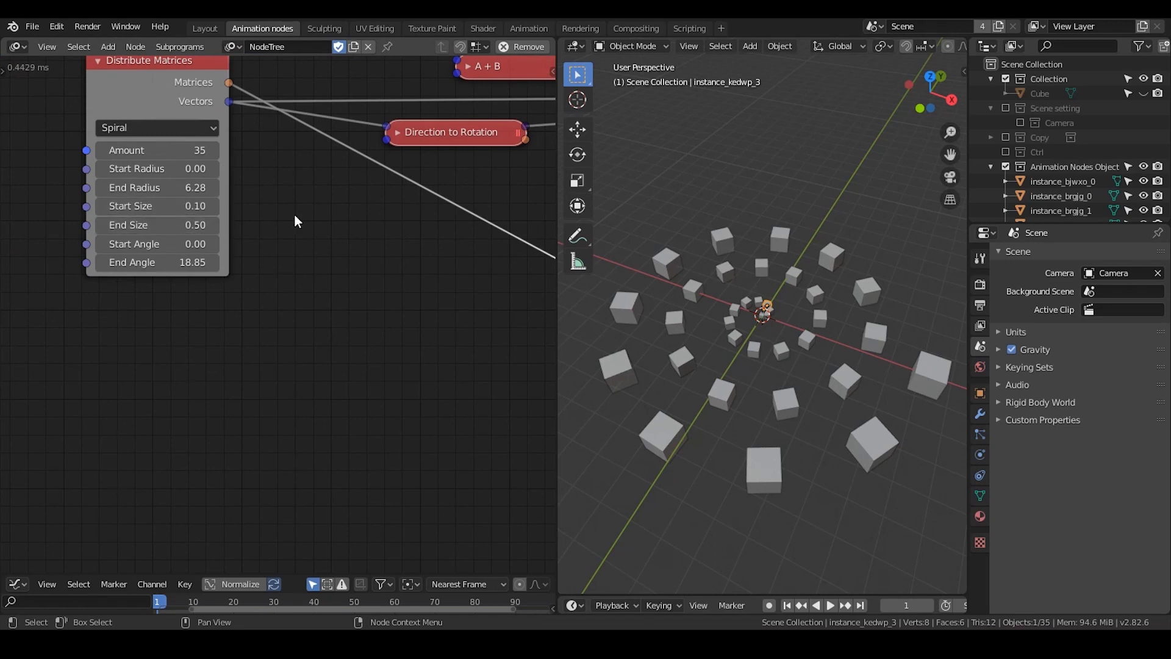
scroll(412, 311, down, 2)
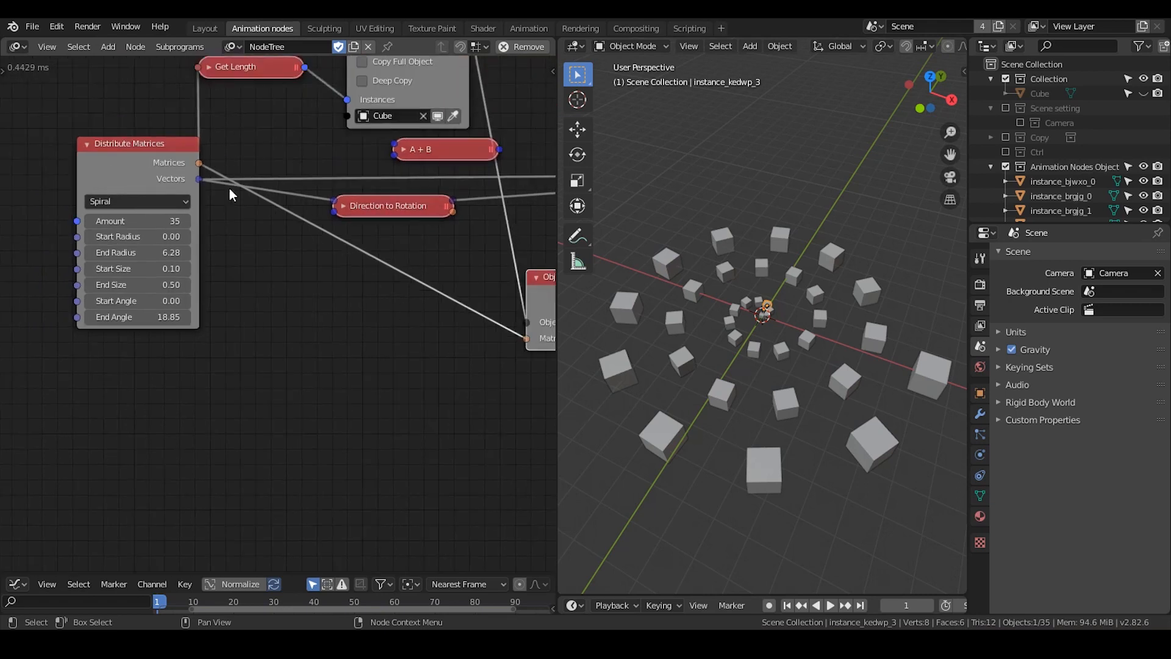
middle_drag(374, 281, 236, 223)
mouse_move(459, 236)
mouse_down()
mouse_move(483, 241)
mouse_move(461, 239)
mouse_up()
middle_drag(200, 212, 224, 214)
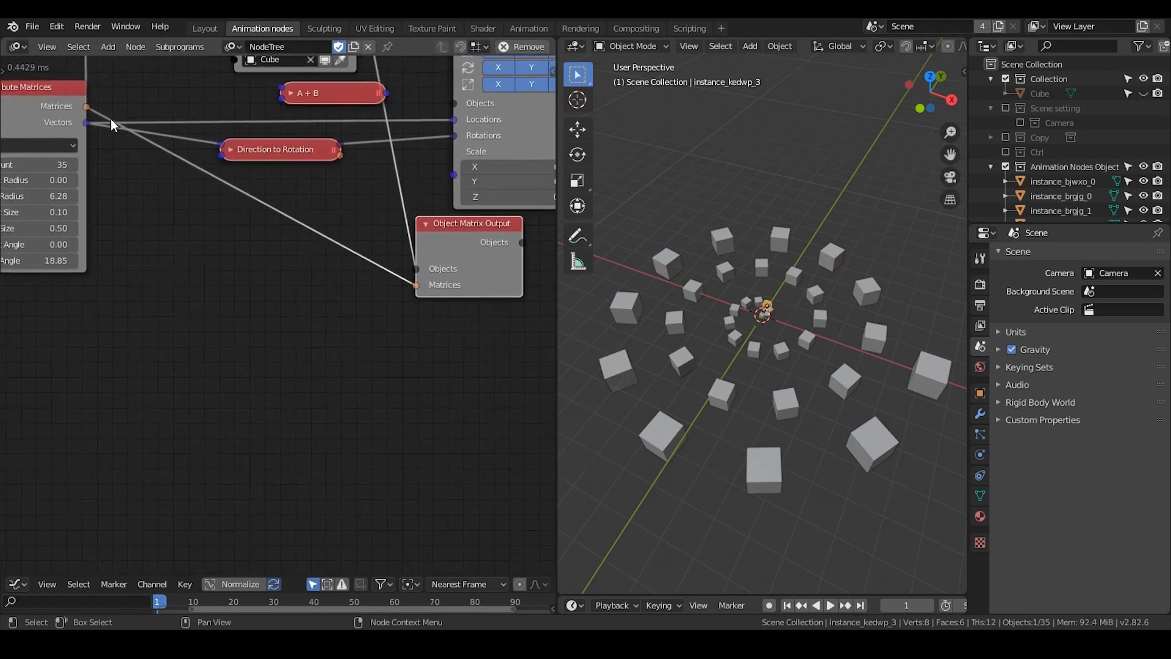
- Delete every node except Distribute Matrices, then reposition that remaining node
drag(323, 100, 286, 97)
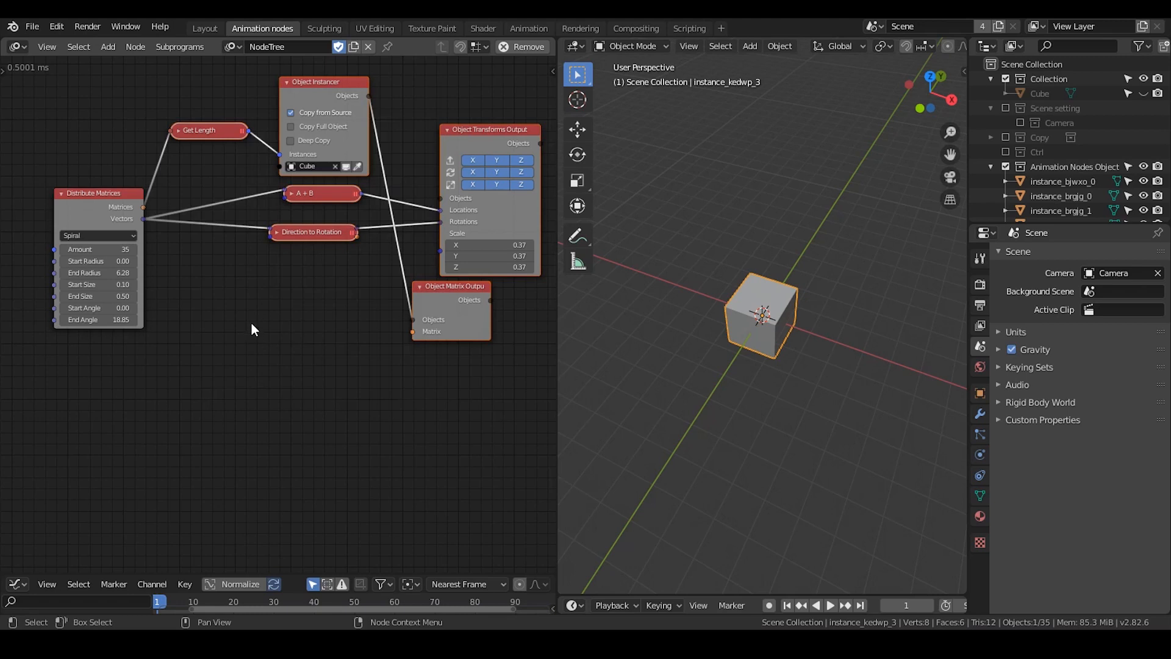
key(x)
drag(100, 202, 228, 187)
scroll(305, 287, up, 2)
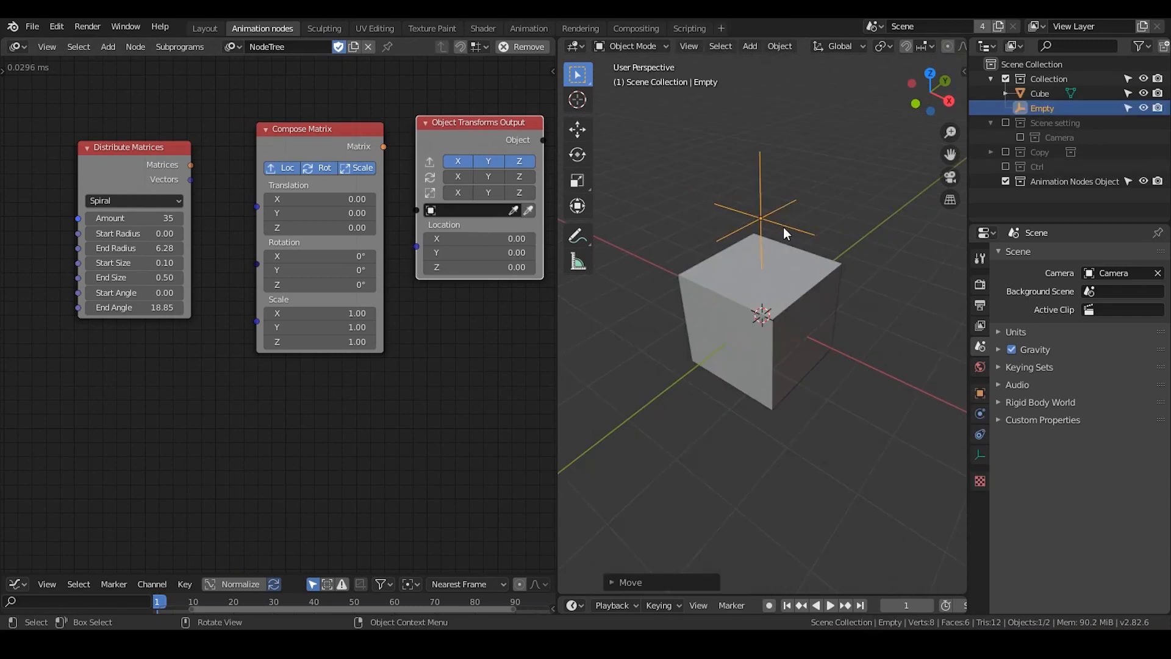
- Parent the cube to the empty above it
click(788, 281)
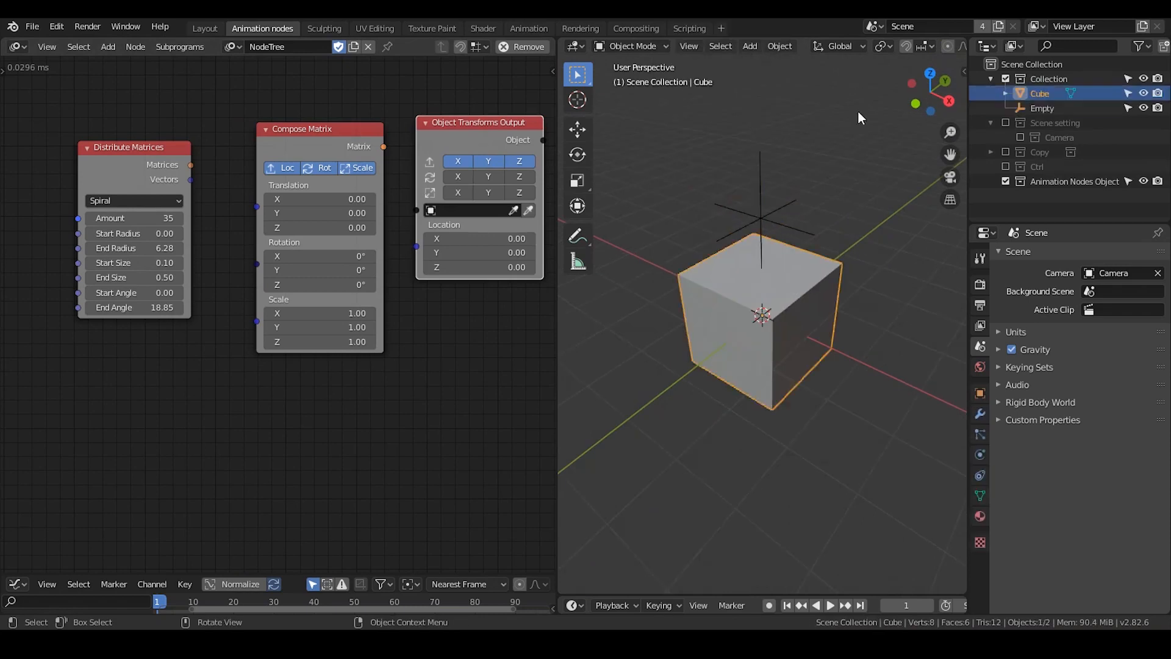
shift+click(760, 190)
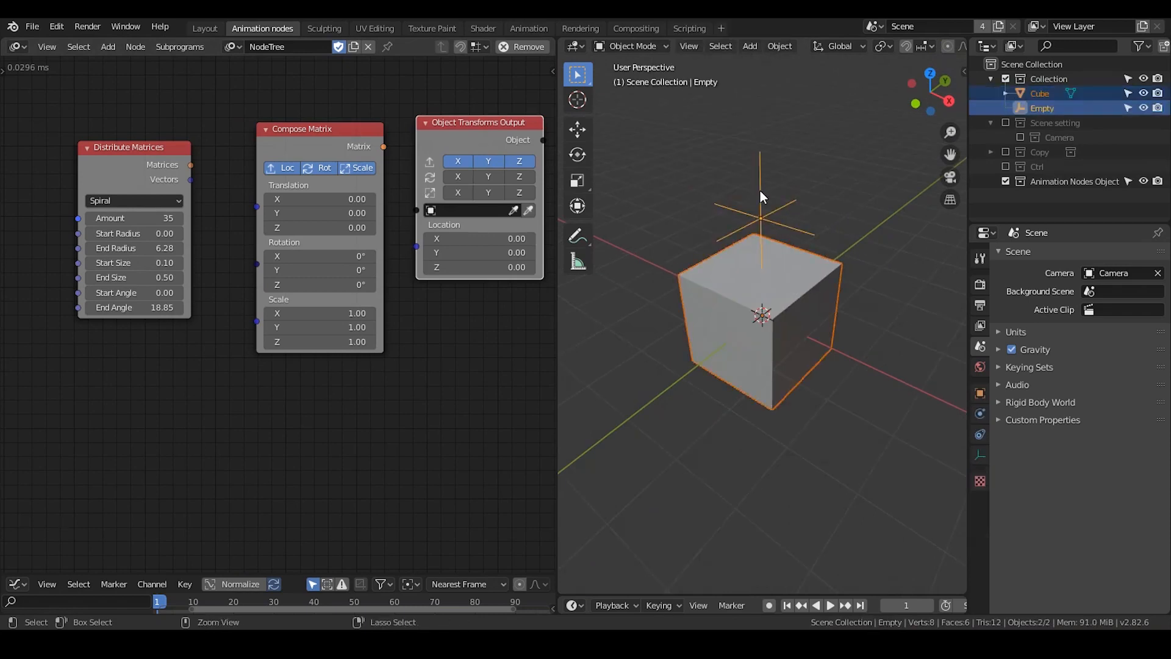
key(ctrl+p)
click(753, 206)
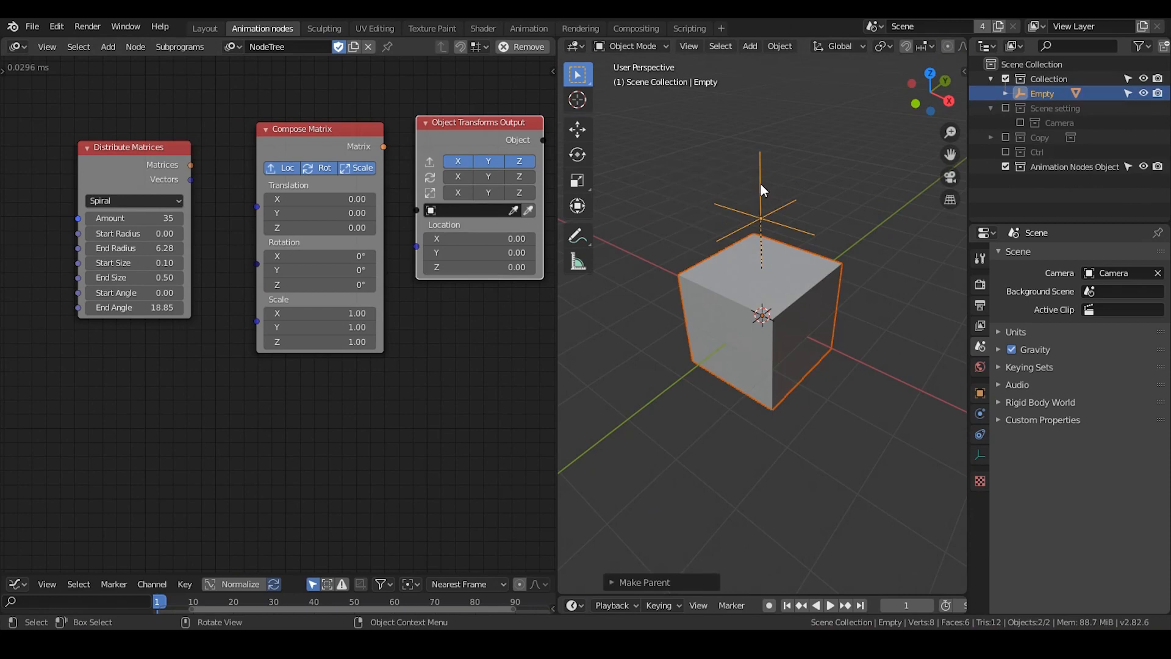
- Move the empty up along the Z axis to a height of about 5.46 m
click(760, 184)
key(g)
key(z)
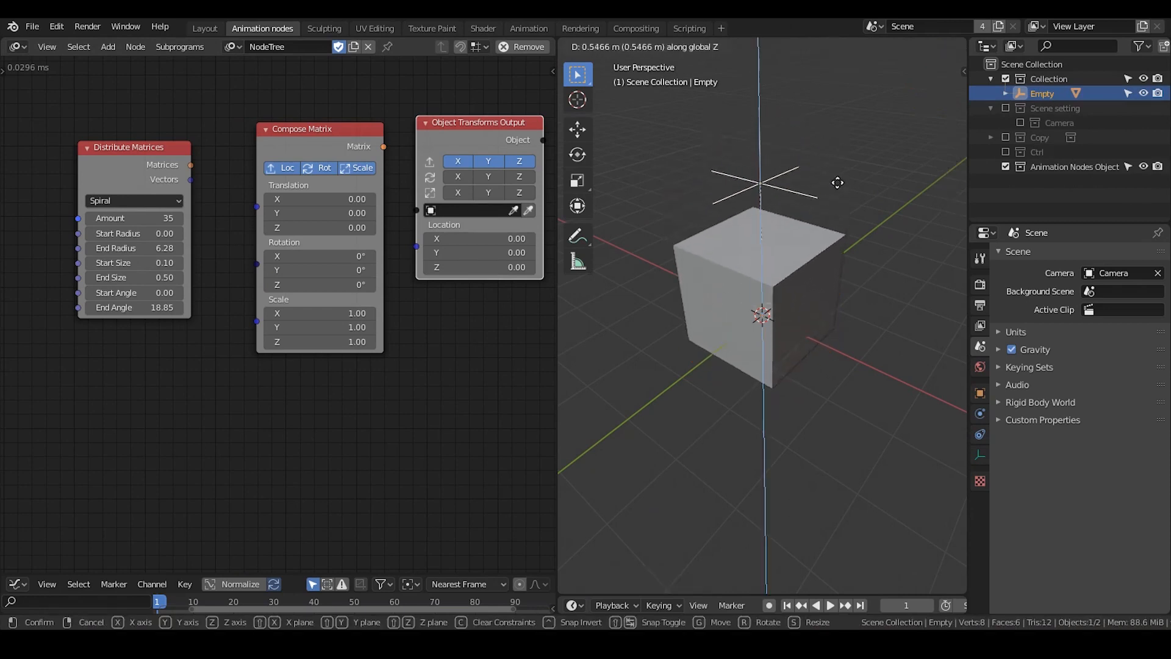
click(835, 177)
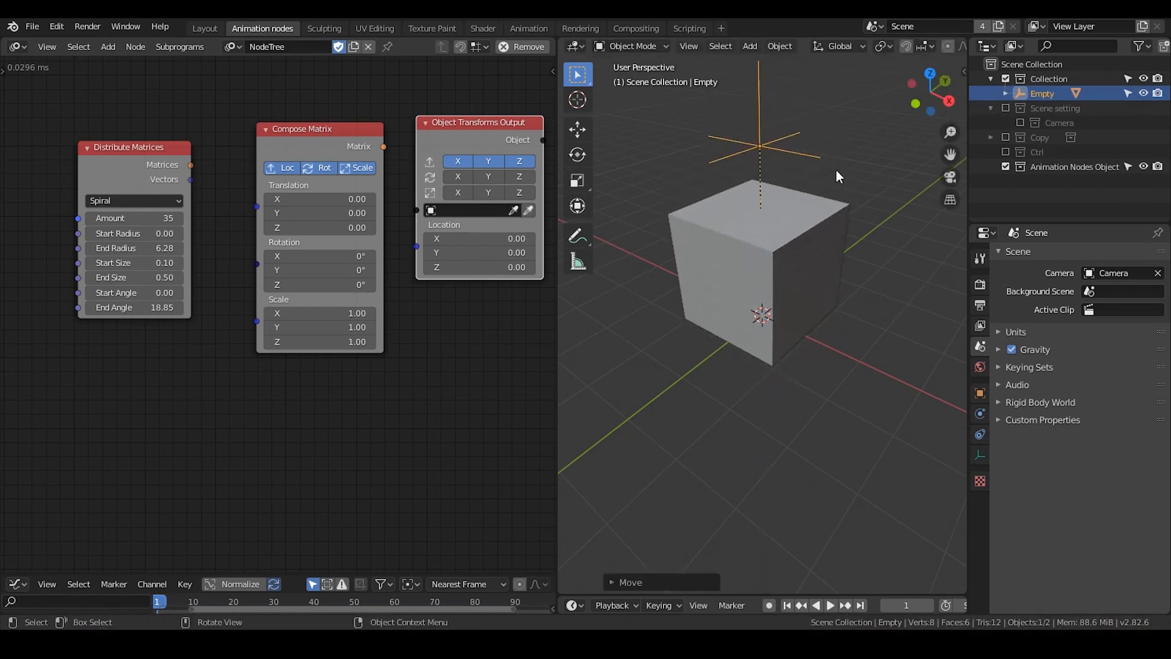
click(790, 274)
scroll(784, 338, down, 3)
click(768, 206)
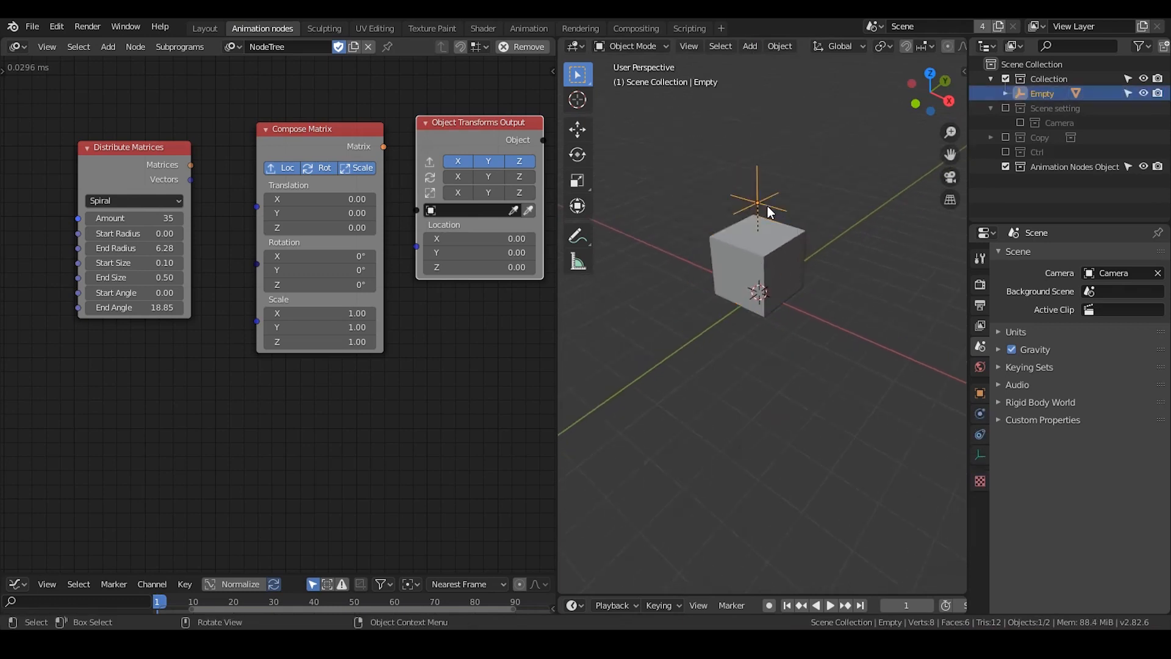
key(g)
key(z)
click(822, 178)
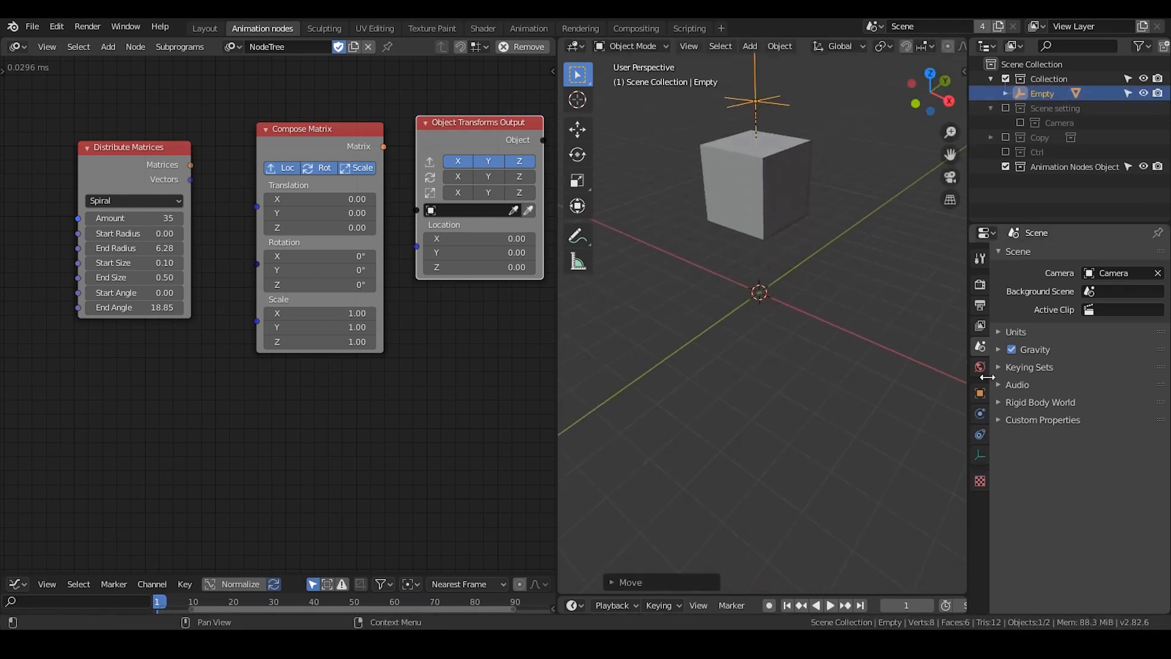
- Set the empty's Z location to 6 m and compare its transform values with those of the cube
click(981, 393)
middle_drag(854, 251, 866, 281)
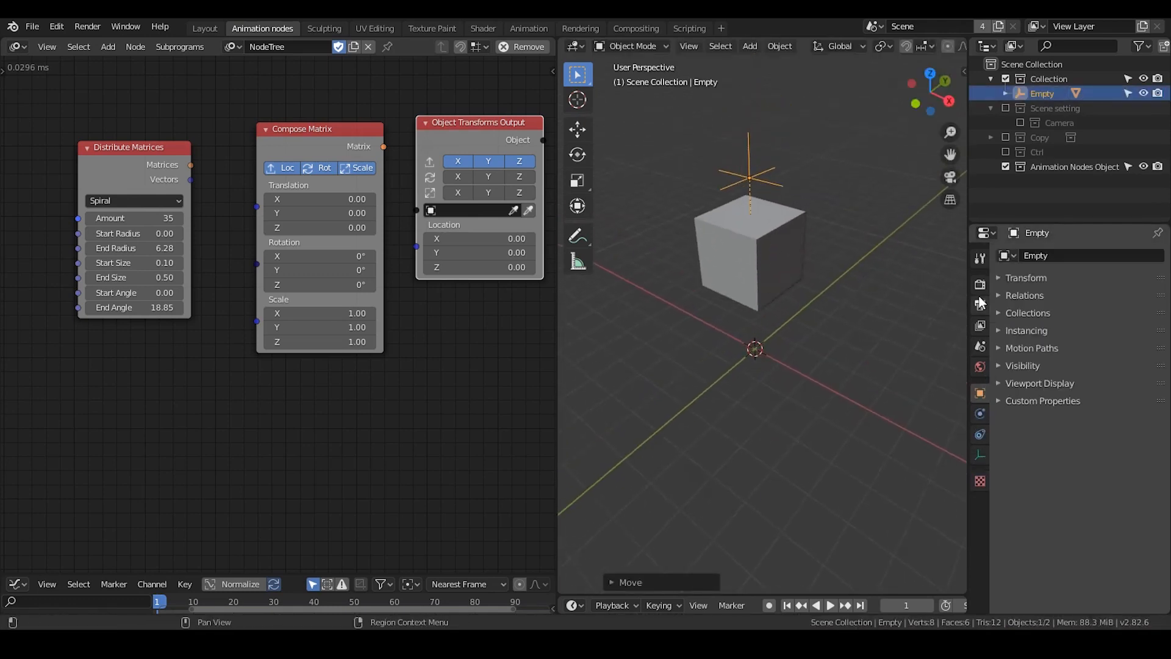
click(1012, 278)
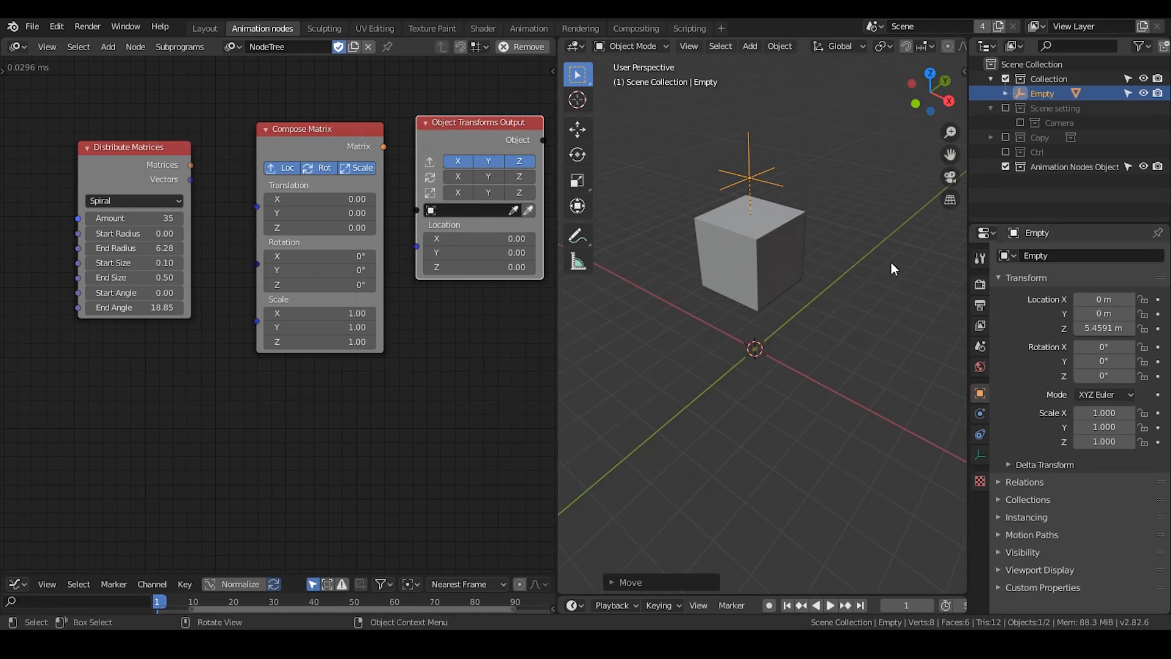
click(1109, 330)
text(6)
key(Return)
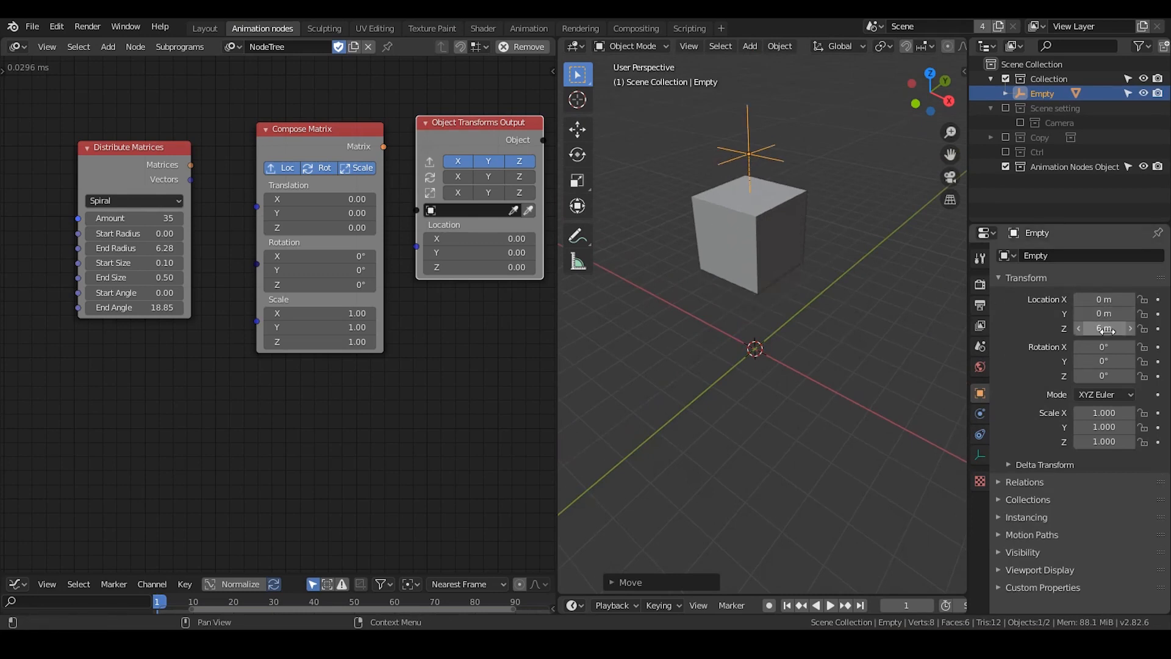
middle_drag(793, 265, 814, 256)
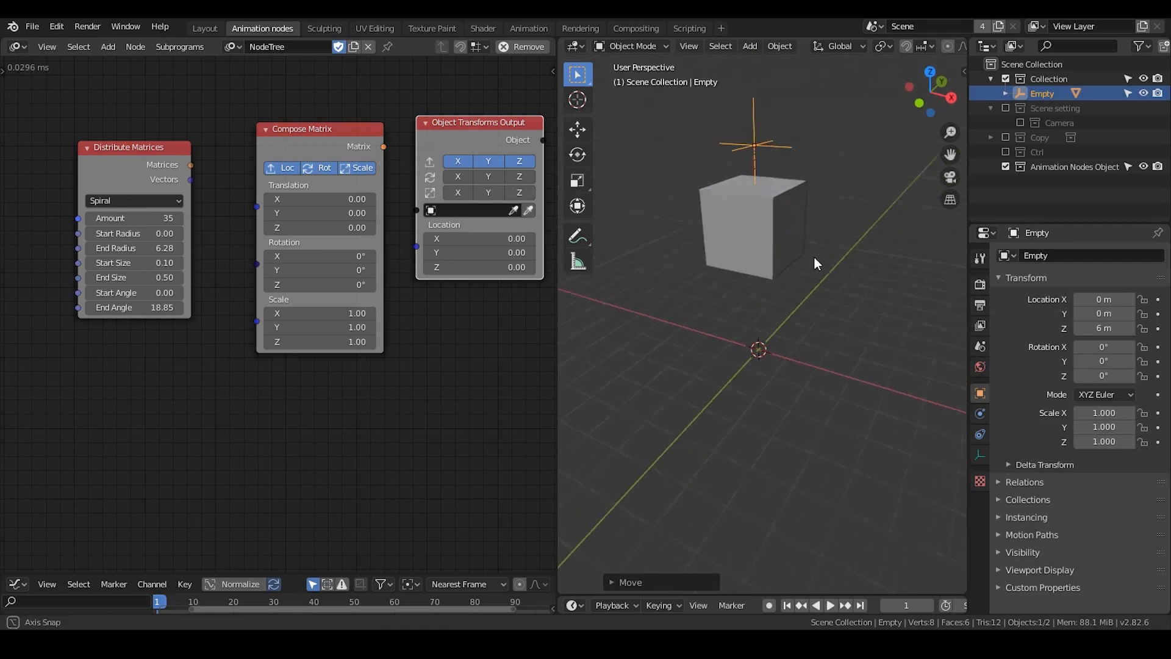
click(777, 224)
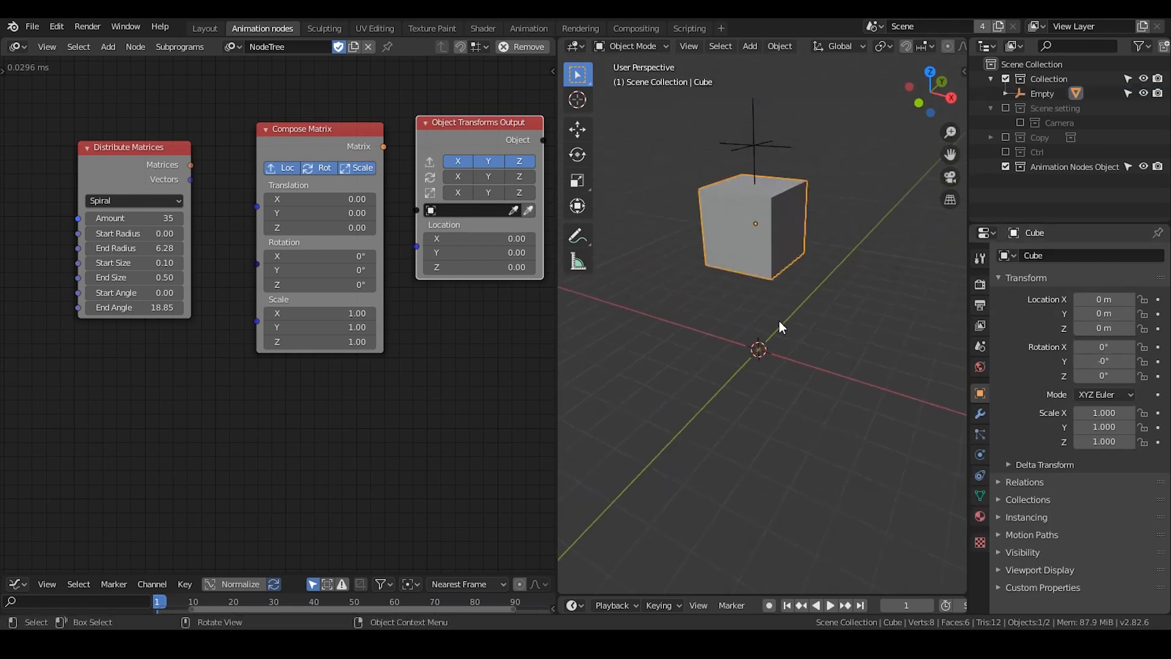
middle_drag(779, 321, 768, 285)
click(768, 144)
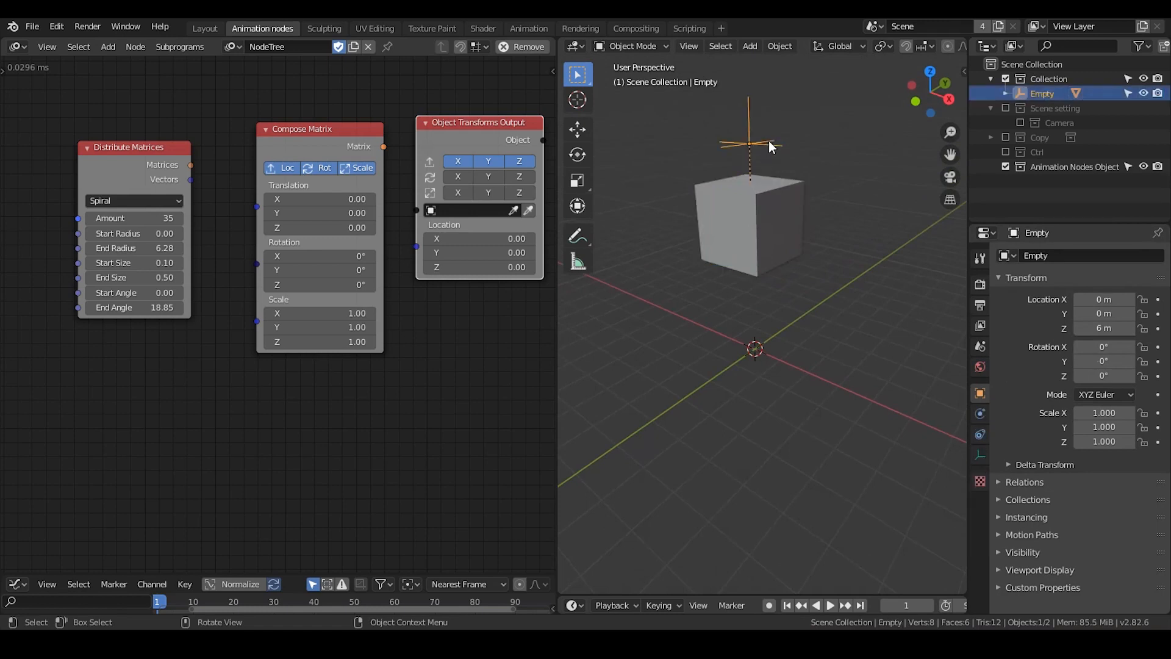
click(771, 205)
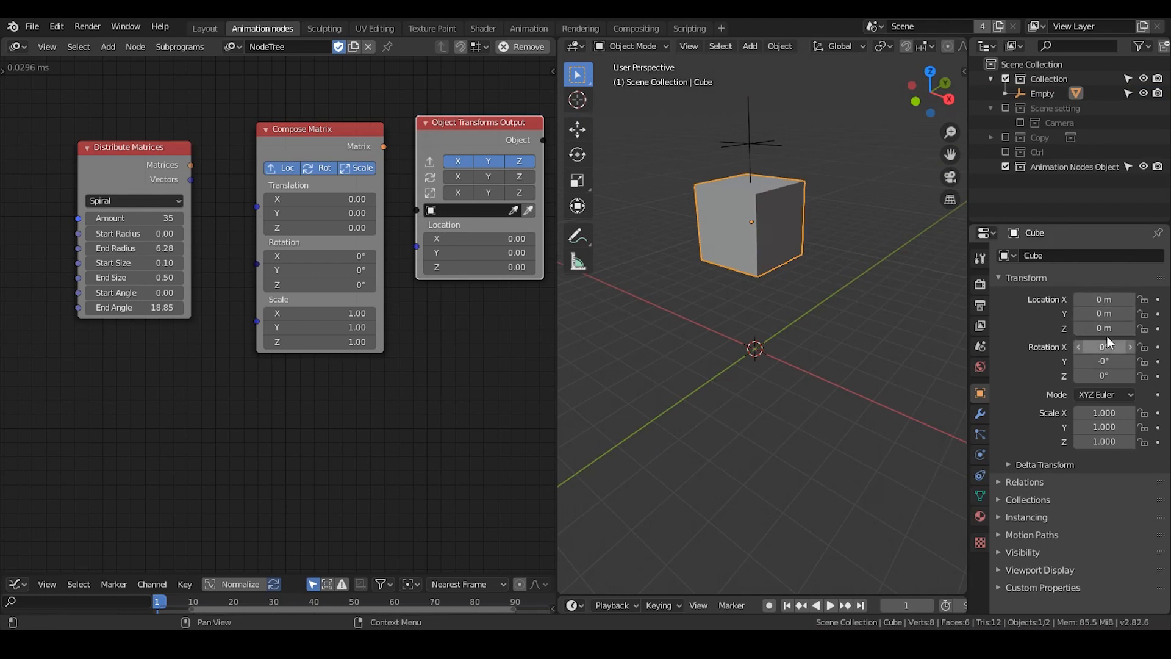
- Add an Object Transforms Input node below the existing nodes and assign the Cube as its object
middle_drag(473, 357, 436, 343)
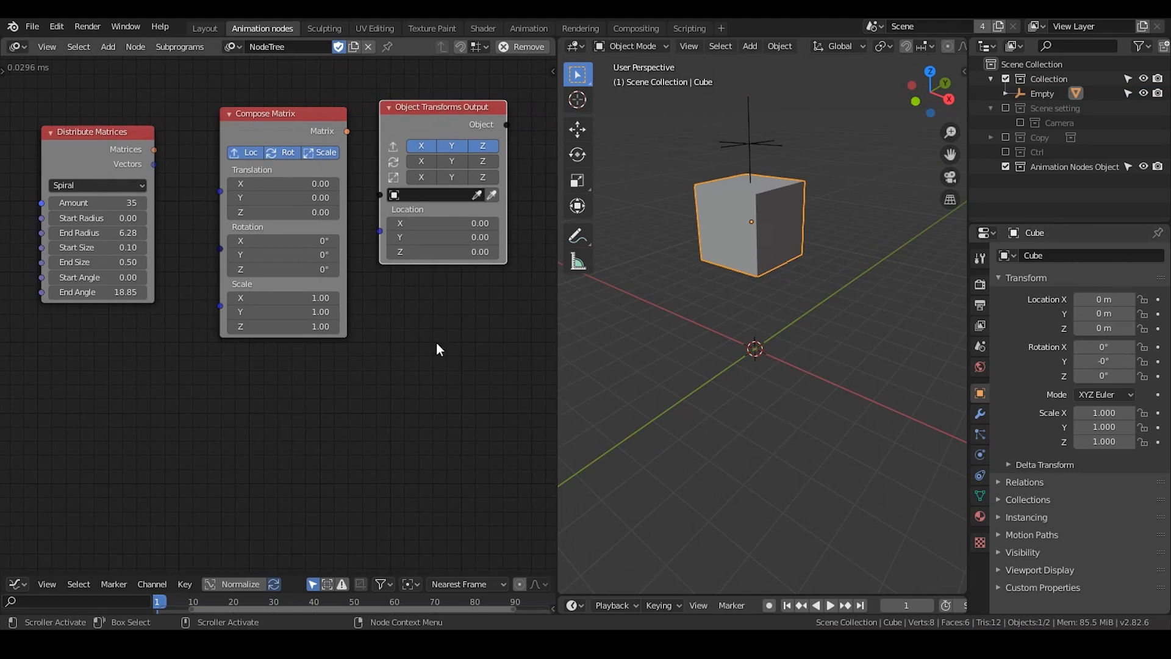
middle_drag(497, 292, 506, 235)
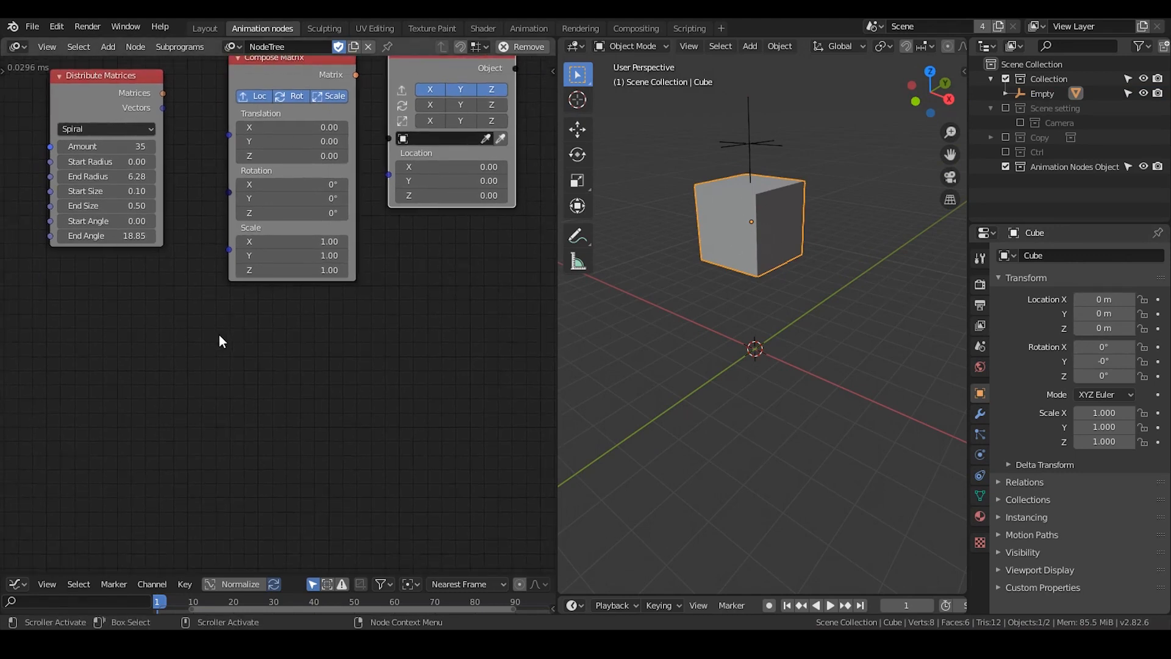
key(ctrl+a)
text(objec)
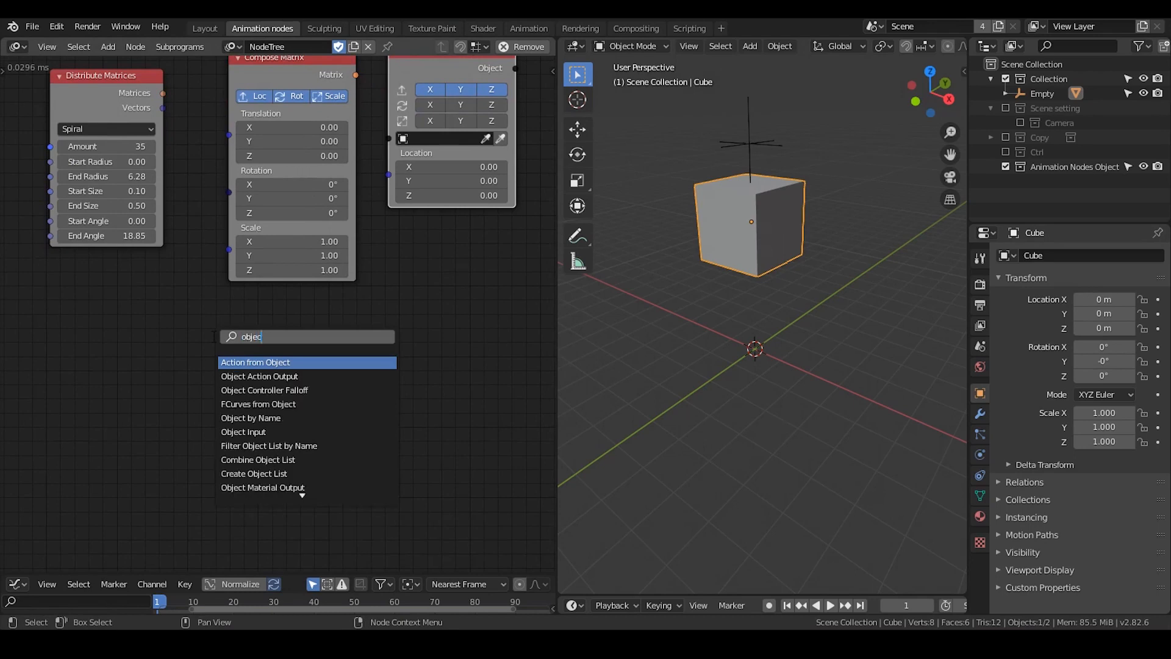
text(t trans)
key(Return)
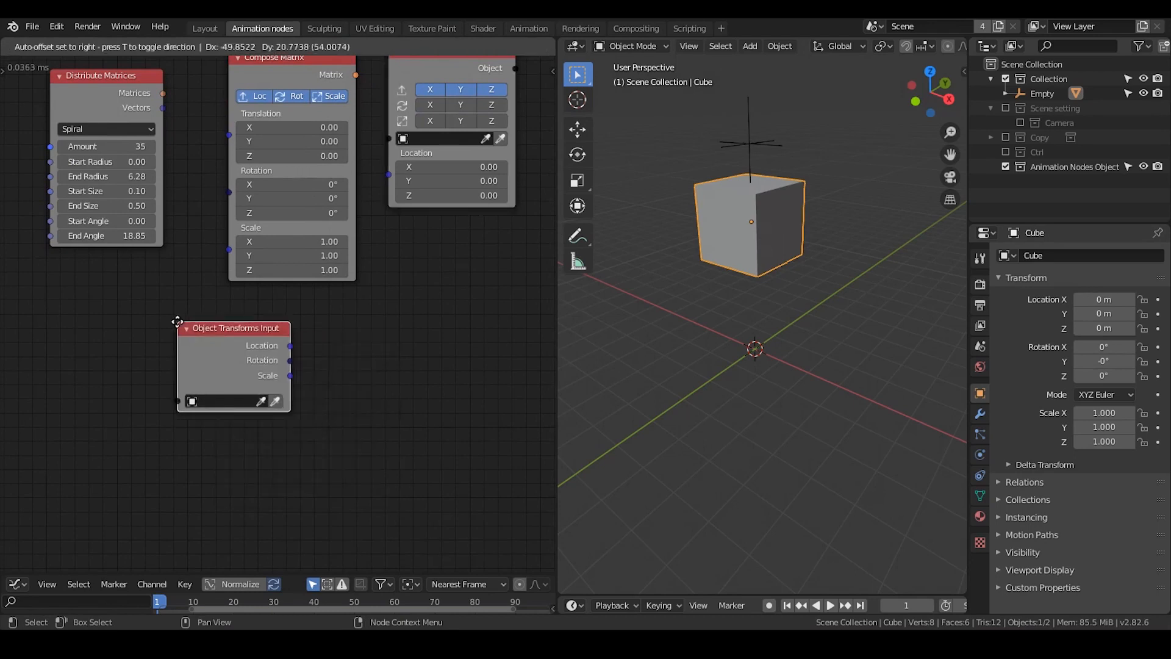
click(247, 402)
click(275, 402)
- Add a 3D Viewer node beside the Object Transforms Input node
key(ctrl+a)
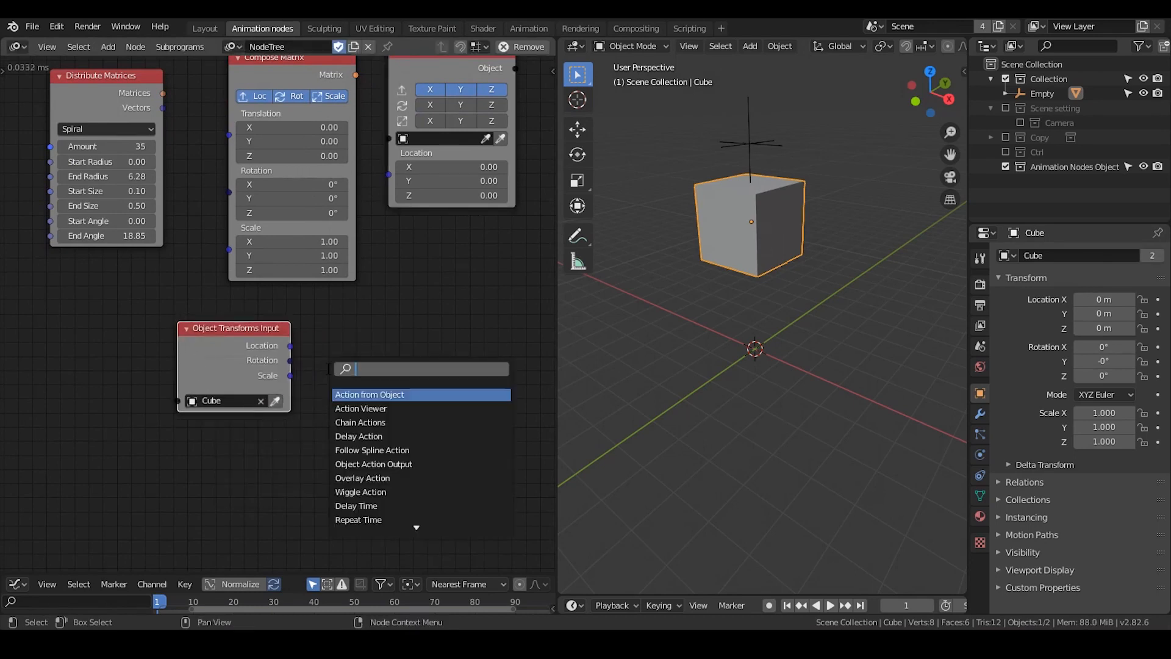
text(3D)
key(Return)
click(359, 373)
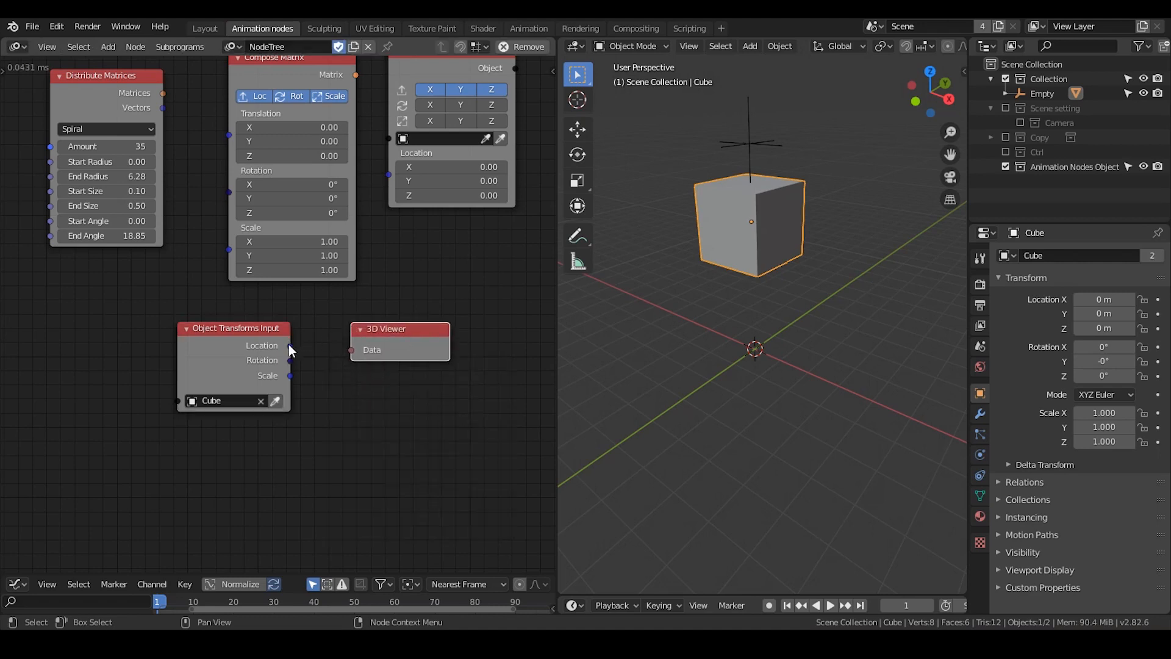
- Attach a Viewer node to the Location output of Object Transforms Input and link that output to the 3D Viewer's Data input
click(278, 340)
key(w)
click(280, 427)
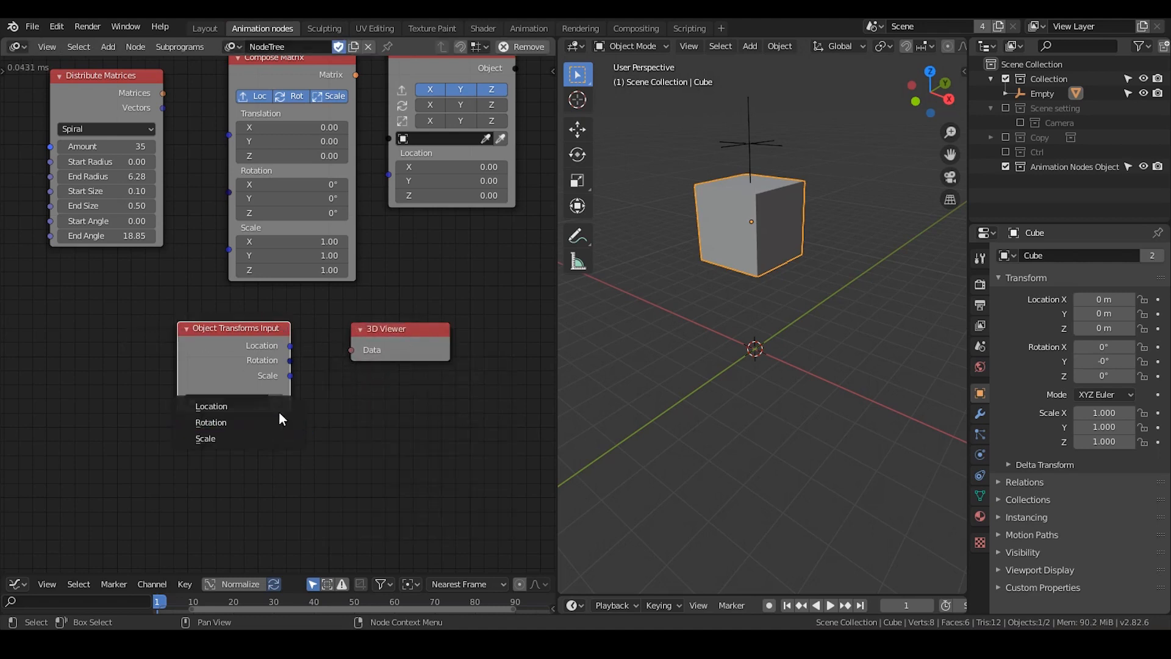
click(272, 408)
click(330, 384)
middle_drag(305, 357, 261, 295)
scroll(260, 292, up, 2)
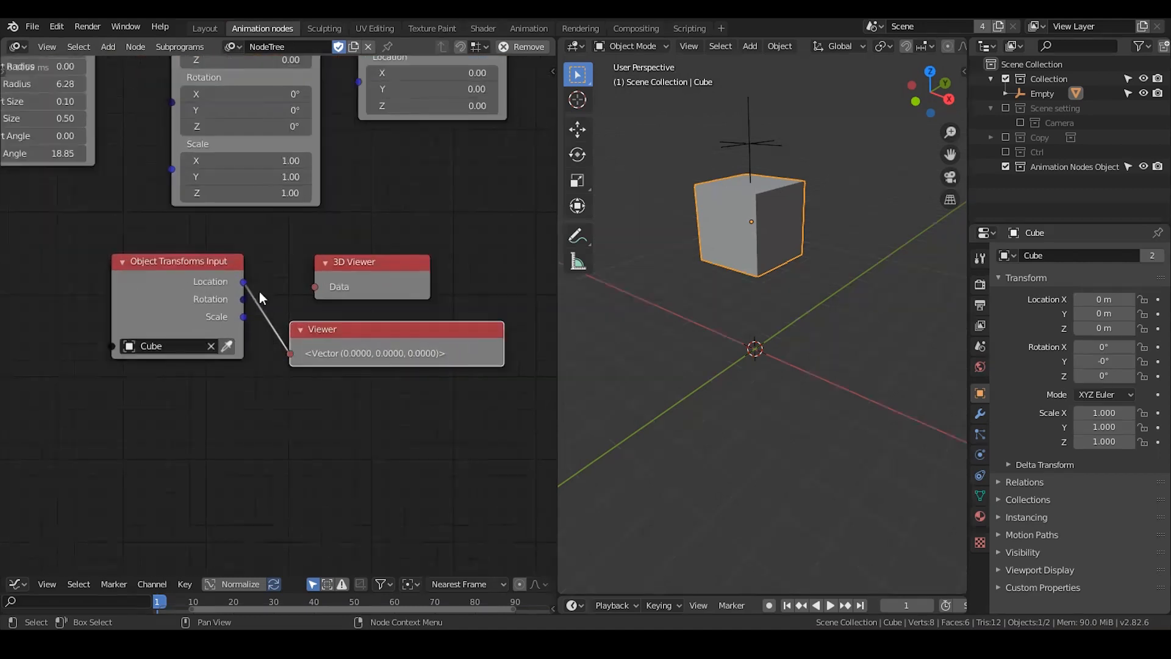
drag(205, 286, 174, 290)
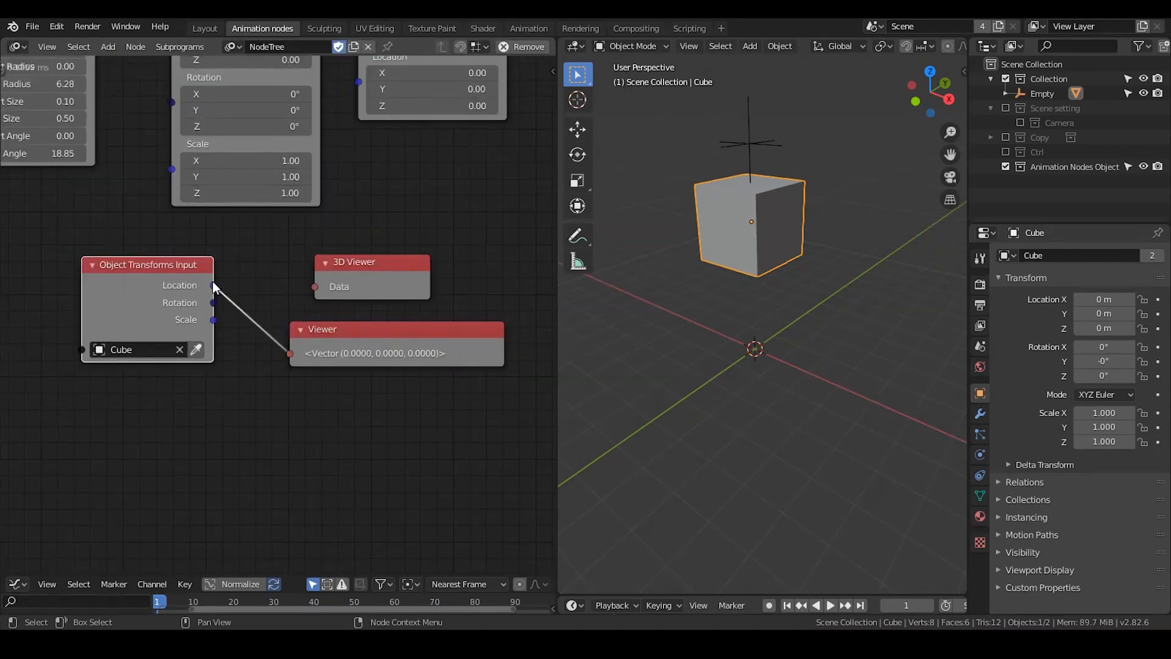
drag(214, 287, 353, 254)
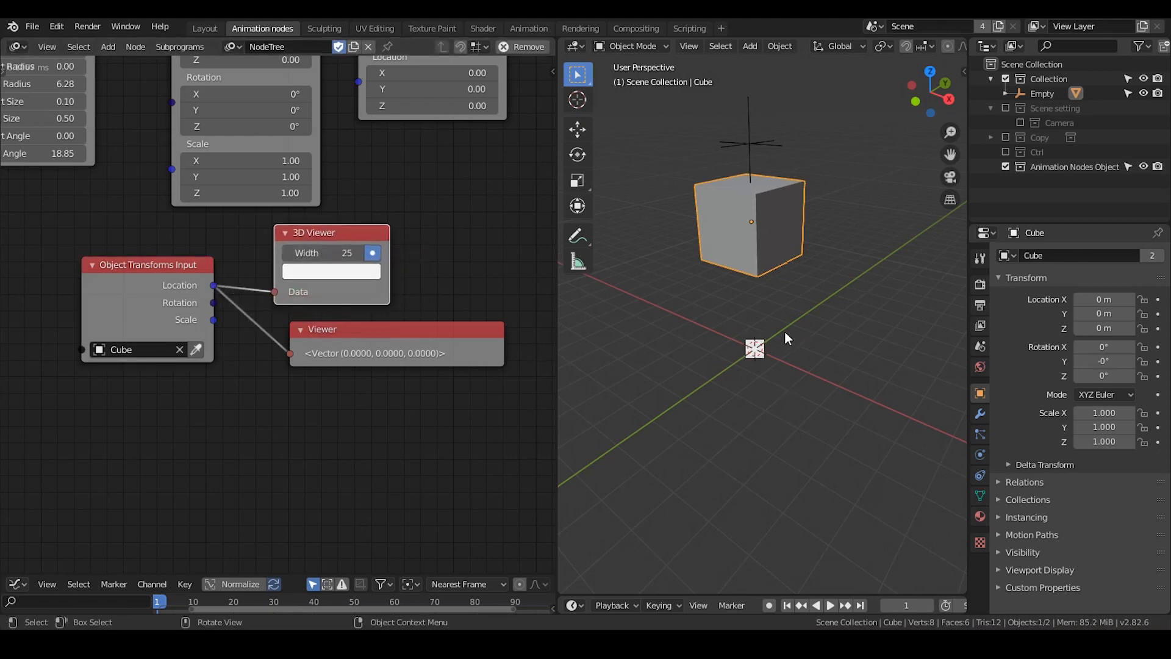
- Move the empty along the X axis to about -1.77 m and shift the 3D Viewer node slightly
click(756, 142)
scroll(768, 274, down, 3)
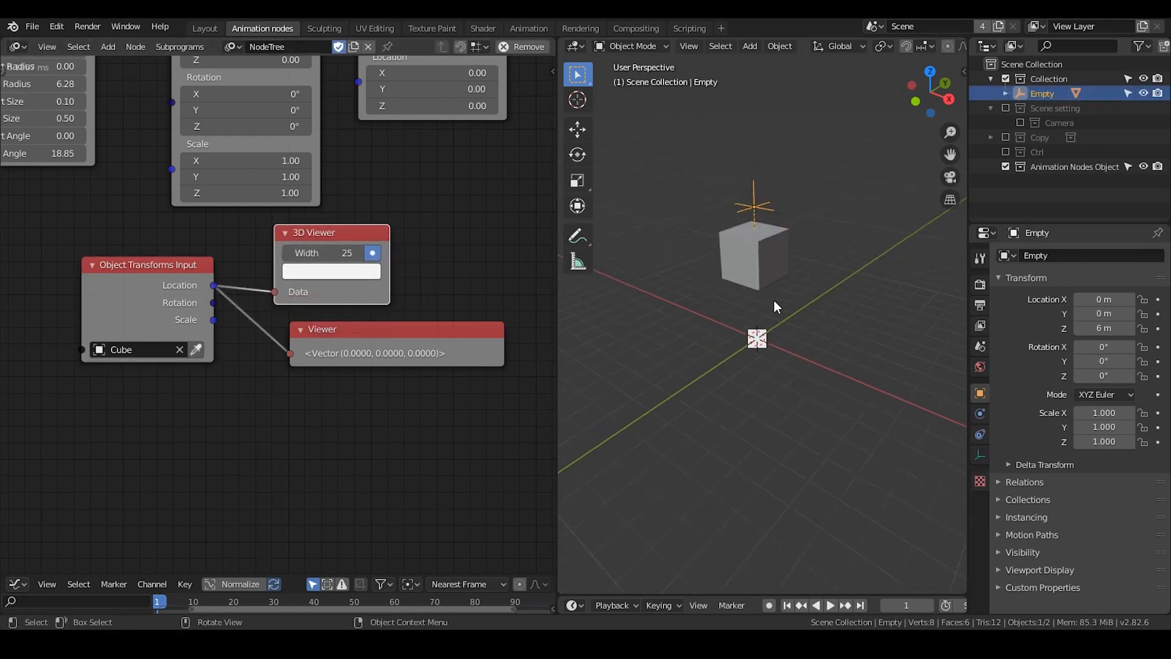
key(g)
key(x)
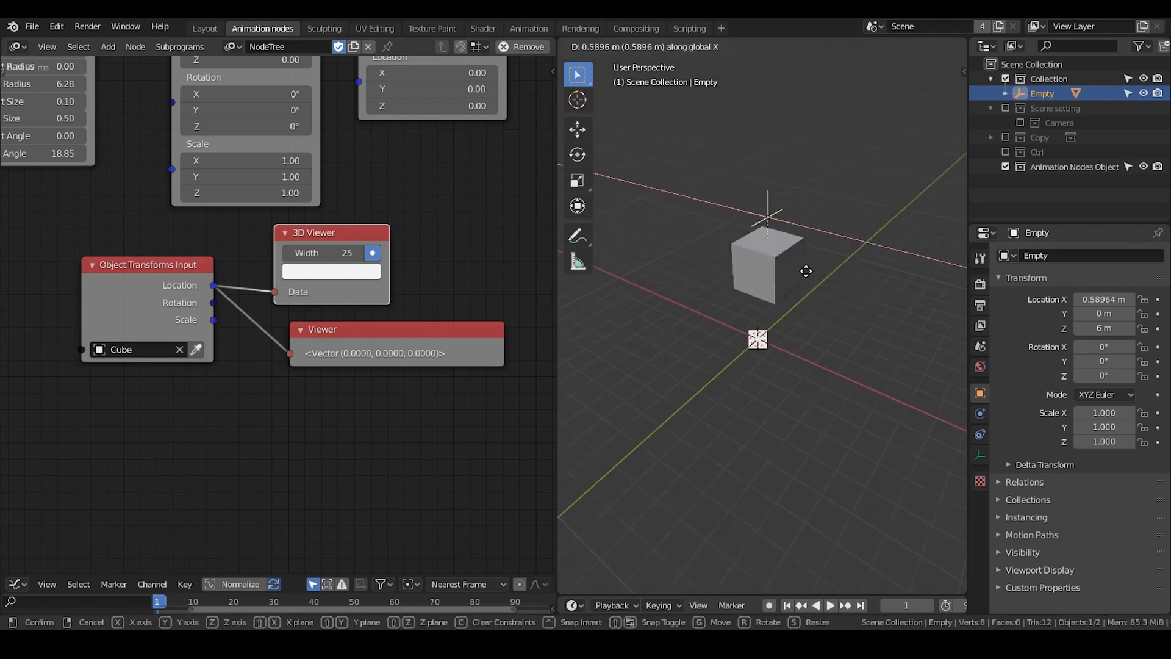
click(704, 305)
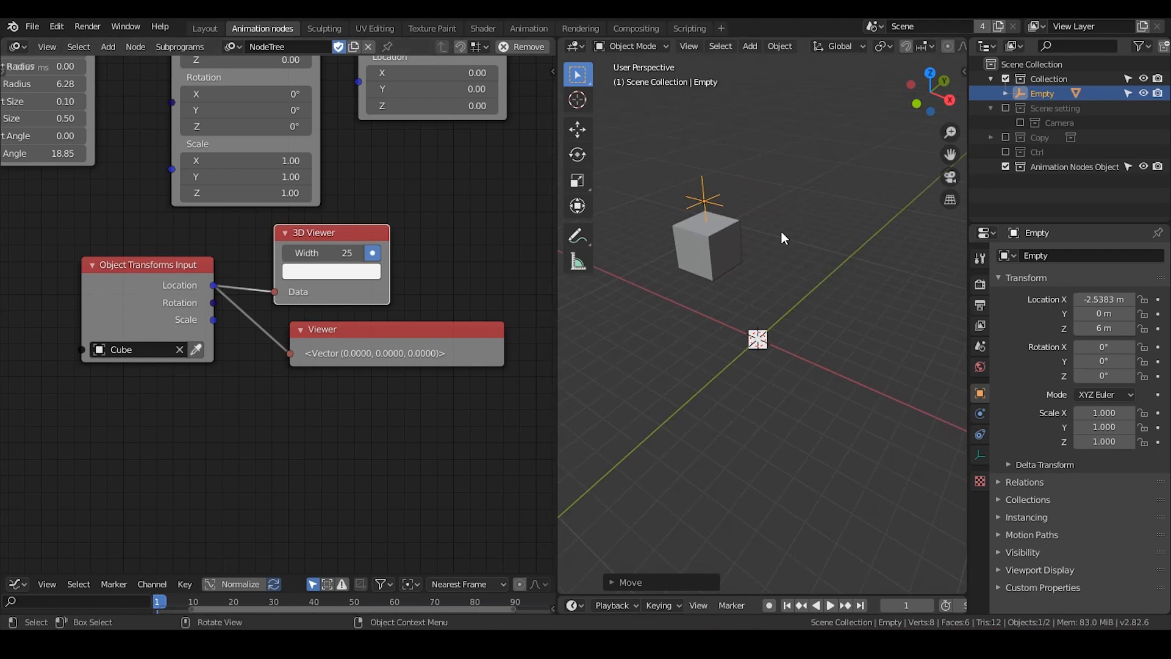
key(g)
key(x)
click(793, 249)
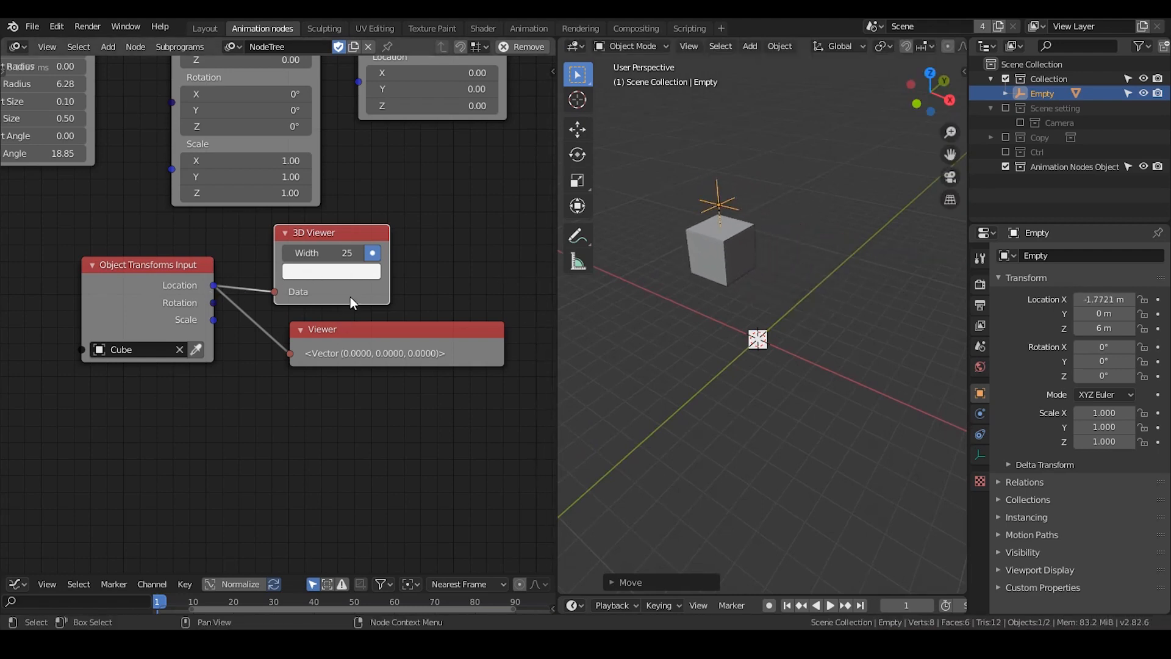
mouse_move(361, 294)
mouse_down()
mouse_move(382, 292)
mouse_move(372, 293)
mouse_up()
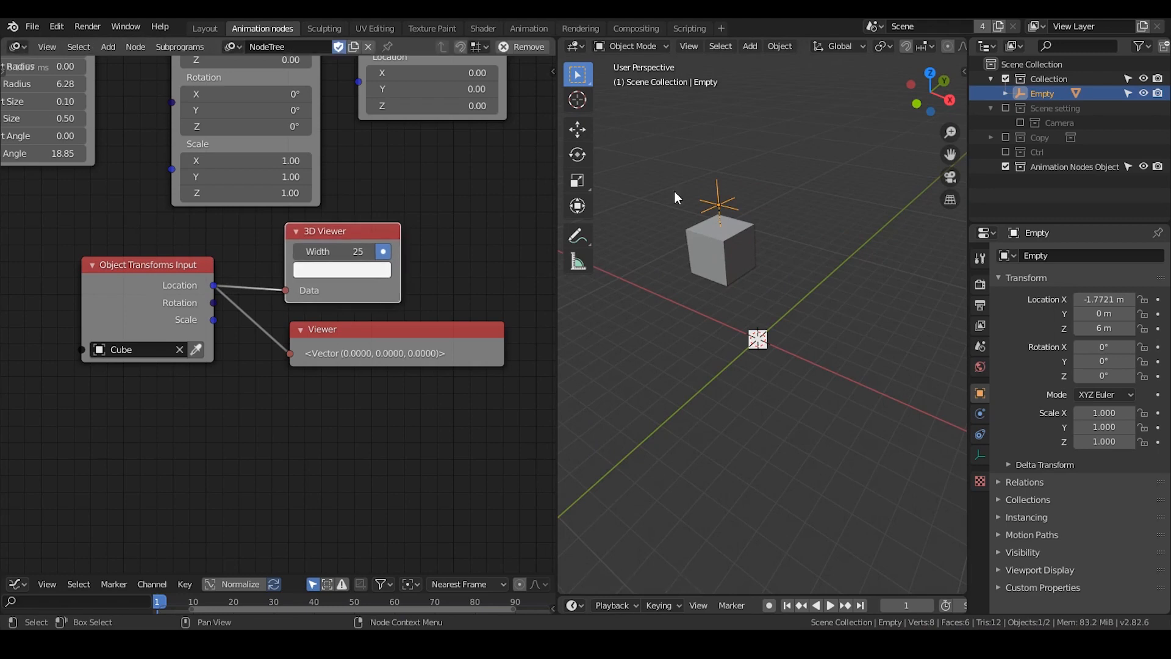
- Lower the empty along the Z axis to a height of about 5.4 m
key(g)
key(z)
click(736, 221)
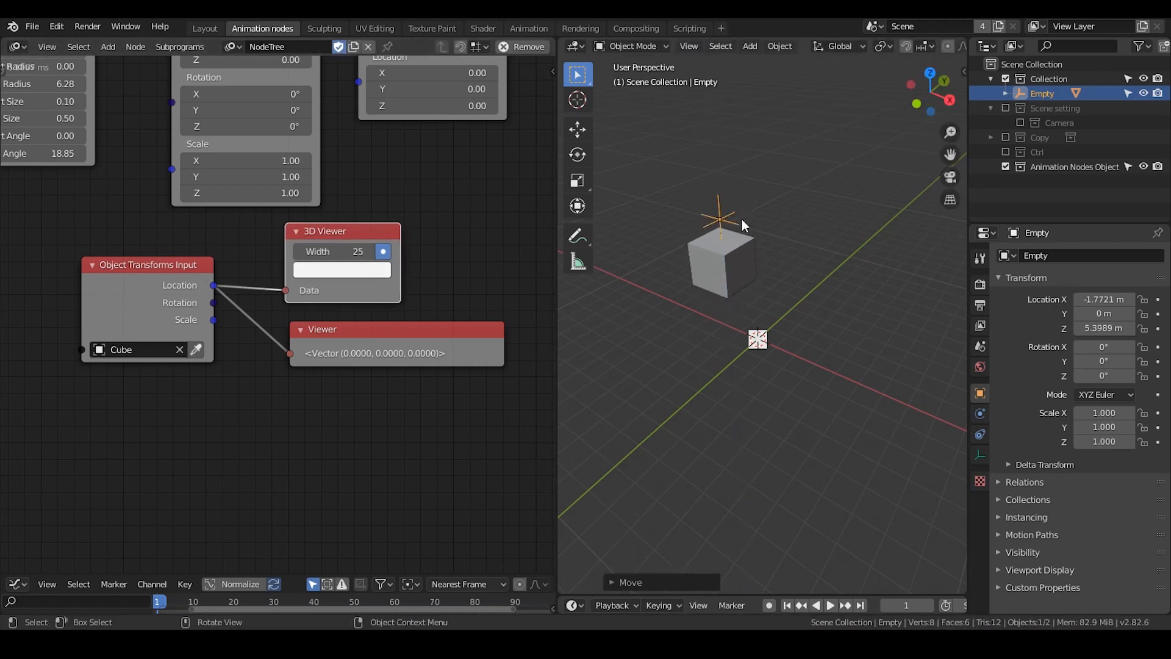
key(g)
key(z)
right_click(758, 214)
- Shift the empty back and forth along the X axis, leaving it at about -1.79 m
mouse_move(727, 267)
middle_down()
mouse_move(728, 254)
mouse_move(727, 264)
middle_up()
click(724, 266)
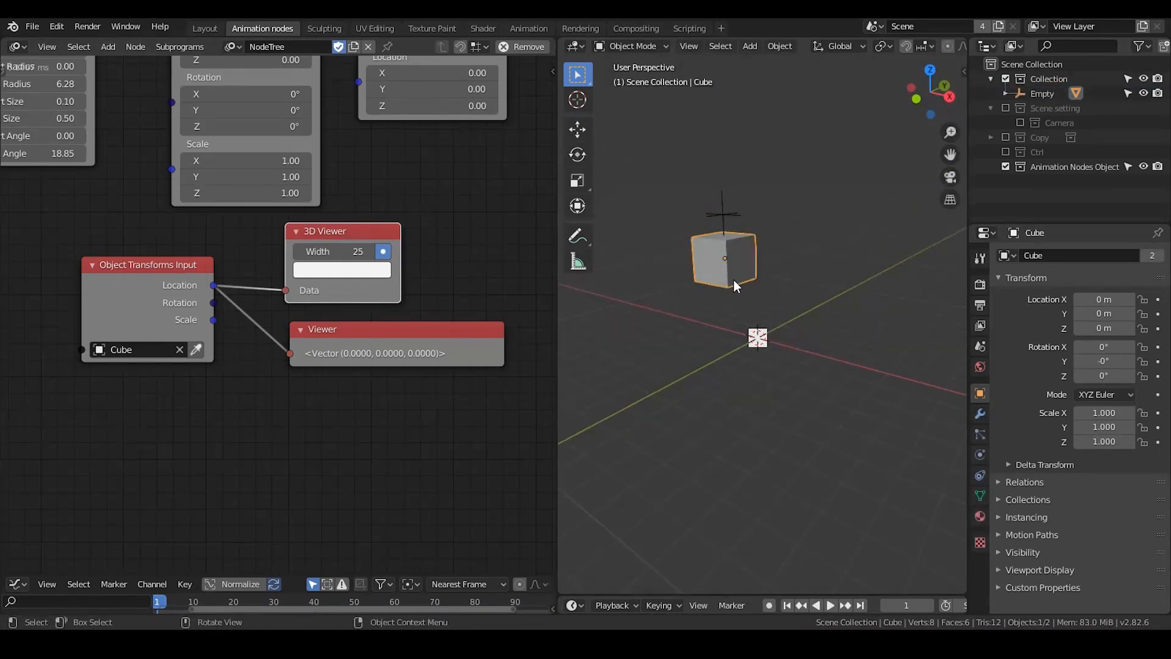
click(737, 211)
key(g)
key(x)
click(722, 227)
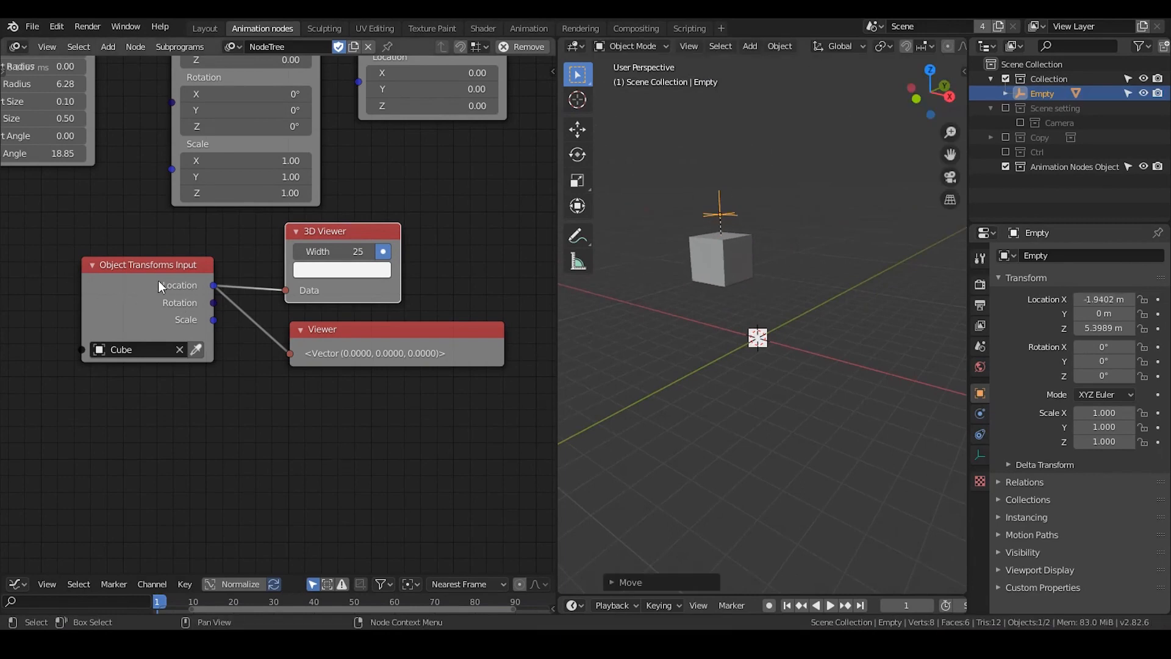
key(g)
key(x)
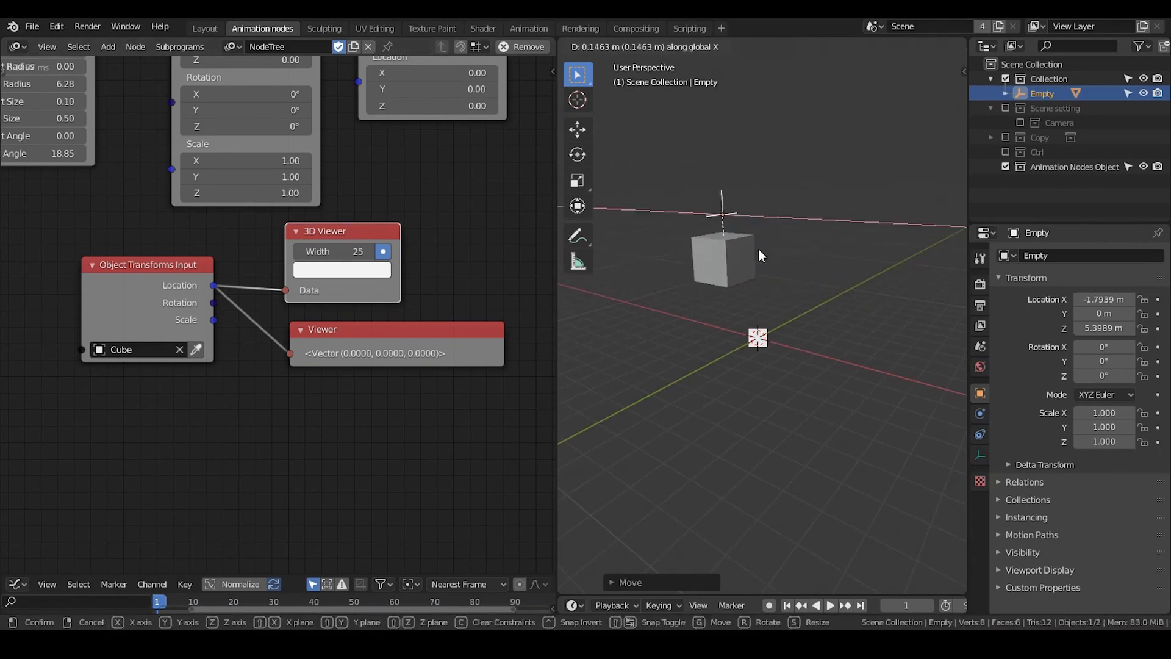
click(759, 248)
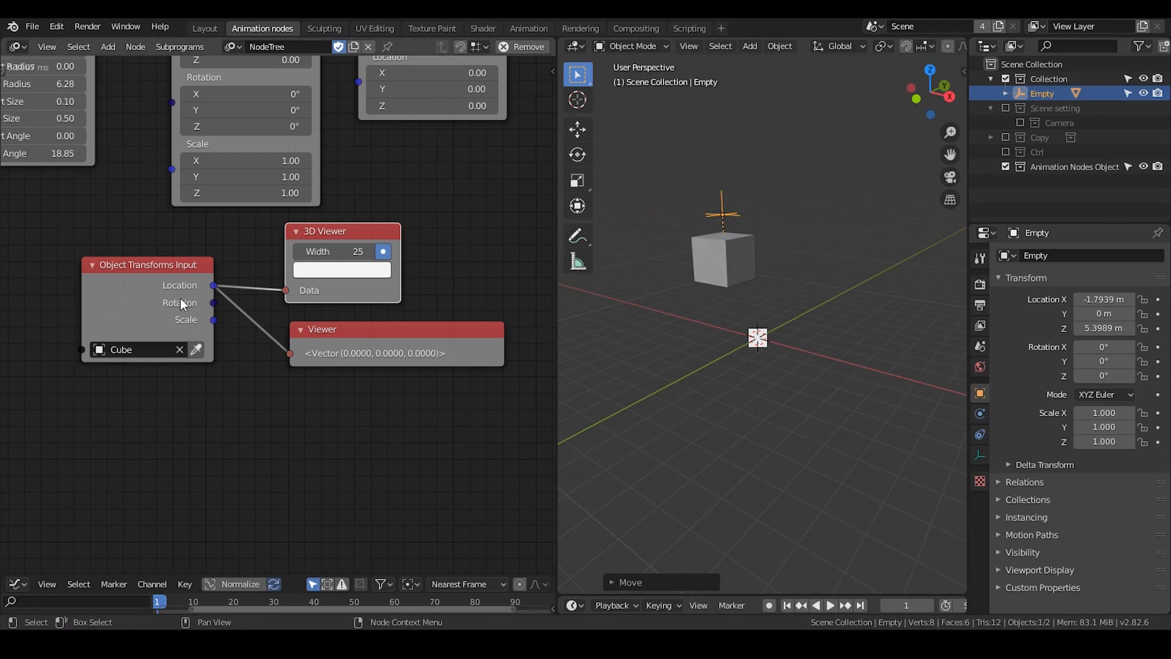
- Duplicate the parented cube in place and expand the empty's hierarchy in the scene collection
click(732, 255)
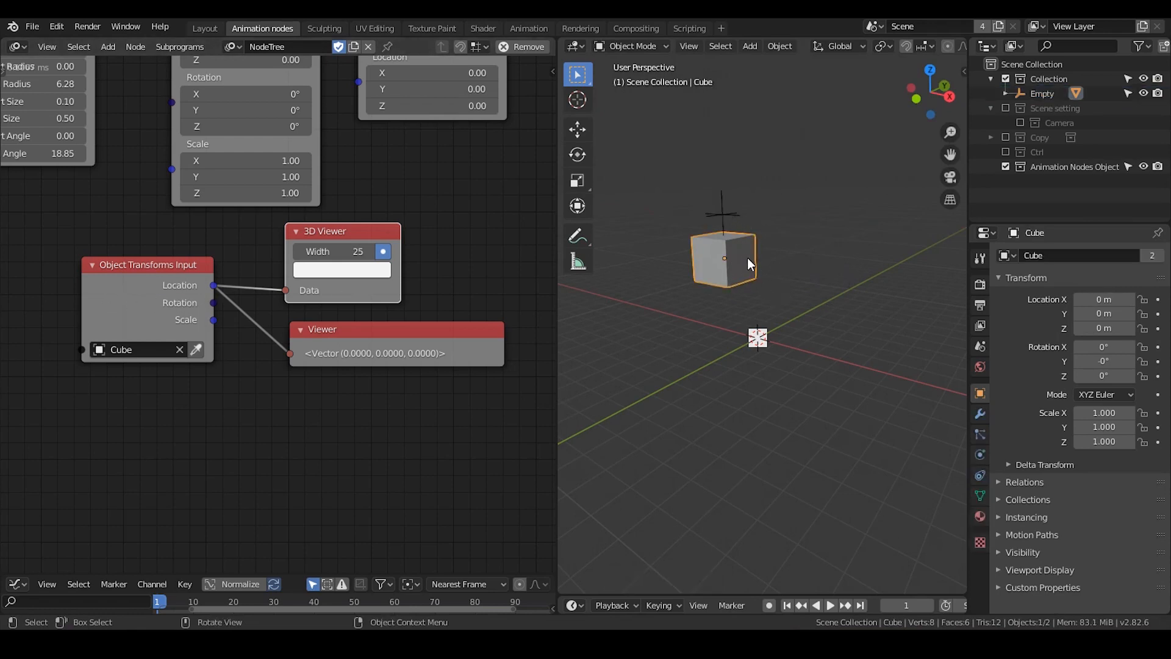
key(shift+d)
right_click(841, 189)
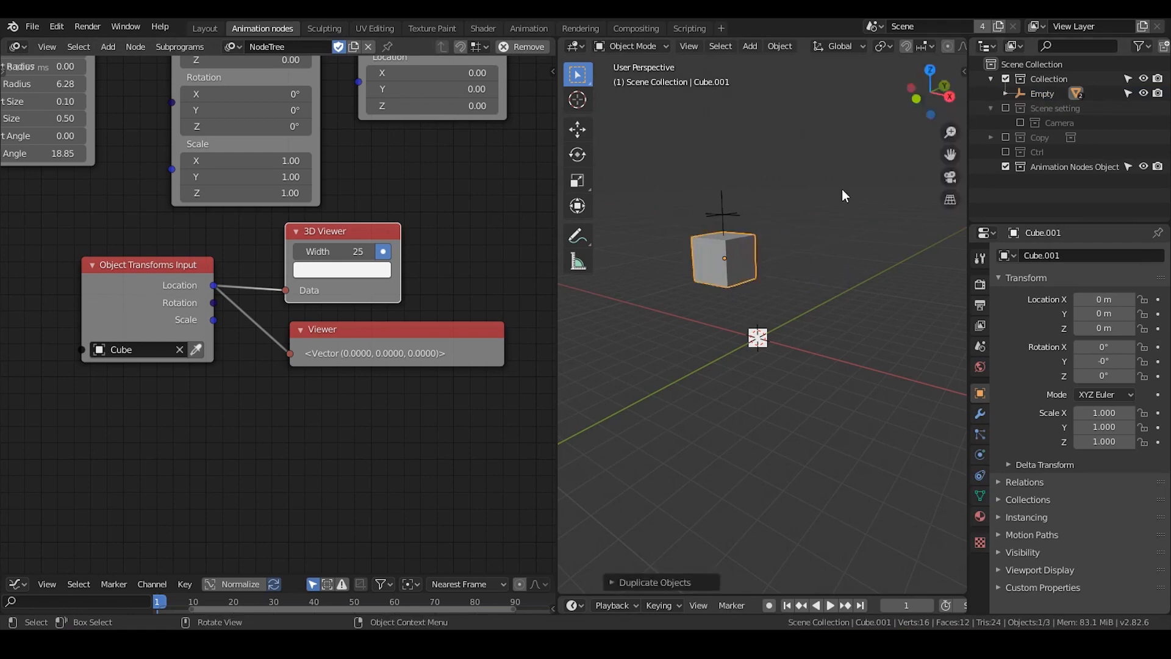
click(1006, 94)
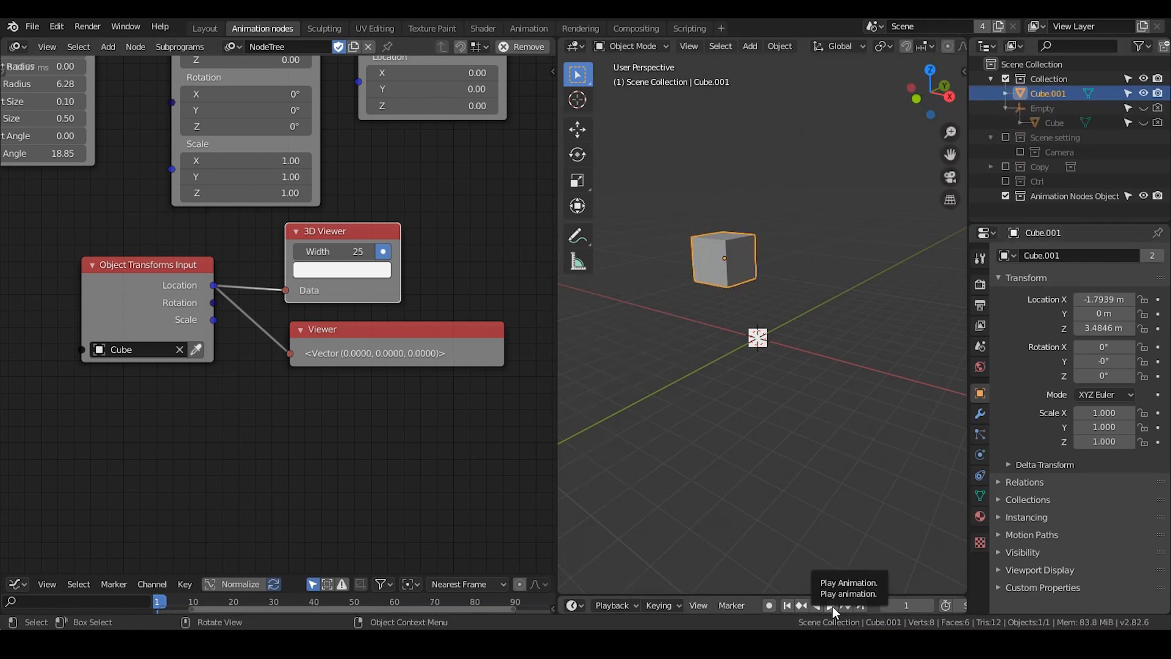
- Play the animation and stop it at frame 40 to compare Cube.001's motion with its listed location
click(832, 607)
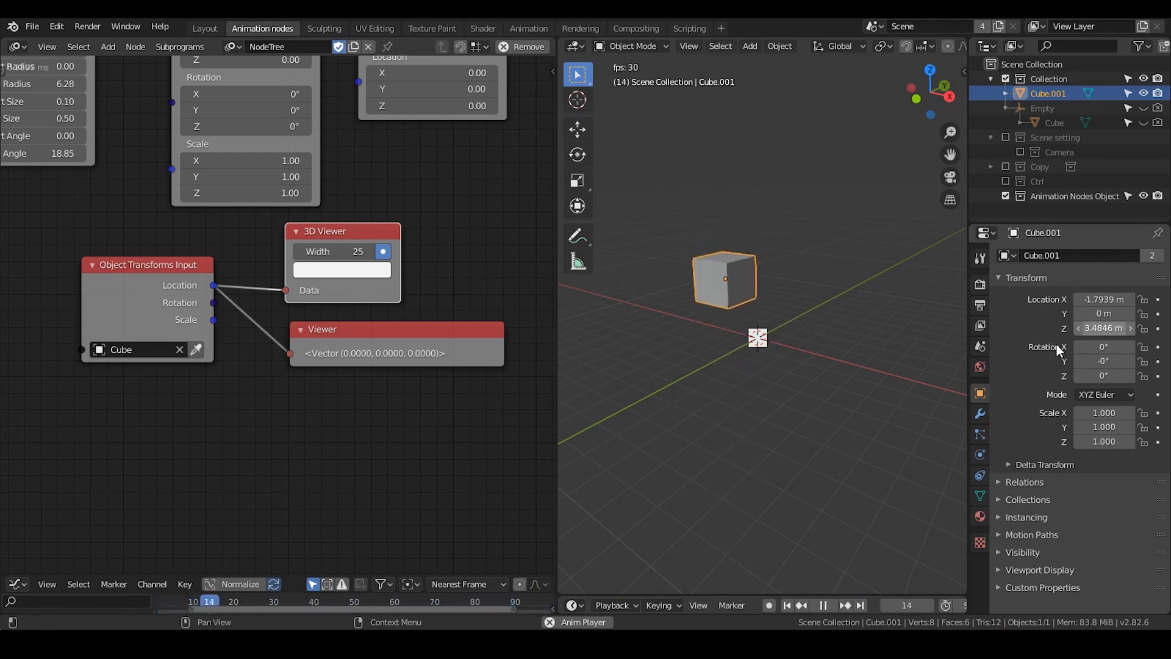
click(829, 609)
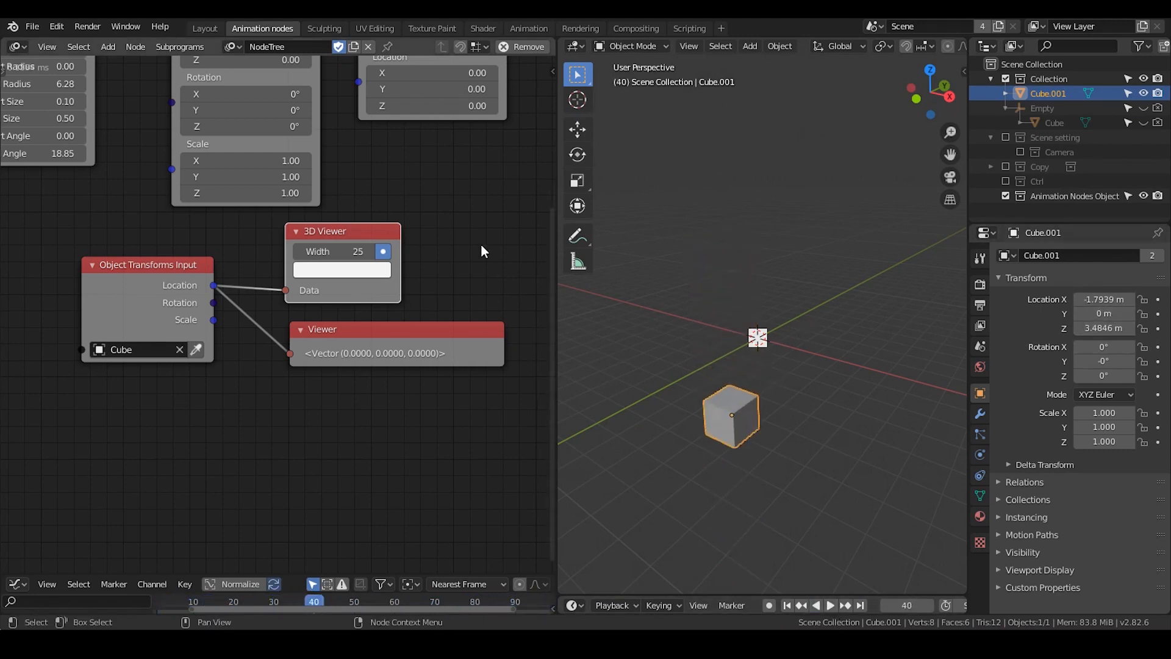
- Delete the text Viewer node and move the Object Transforms Input and 3D Viewer nodes slightly apart
drag(497, 235, 145, 441)
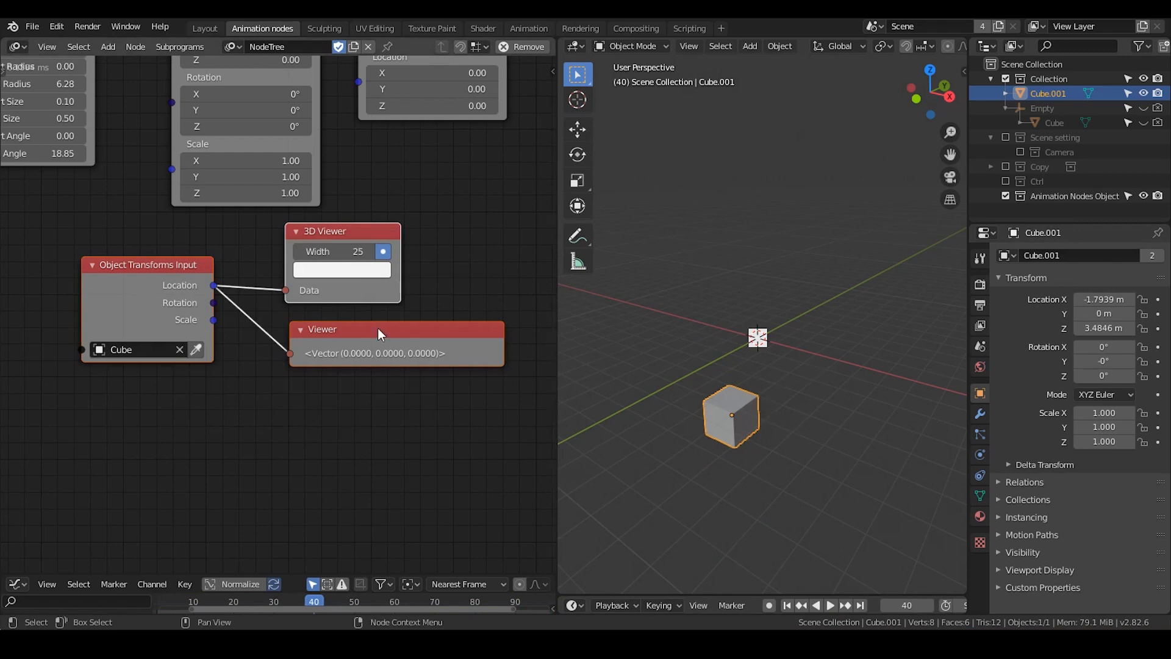
click(478, 339)
key(x)
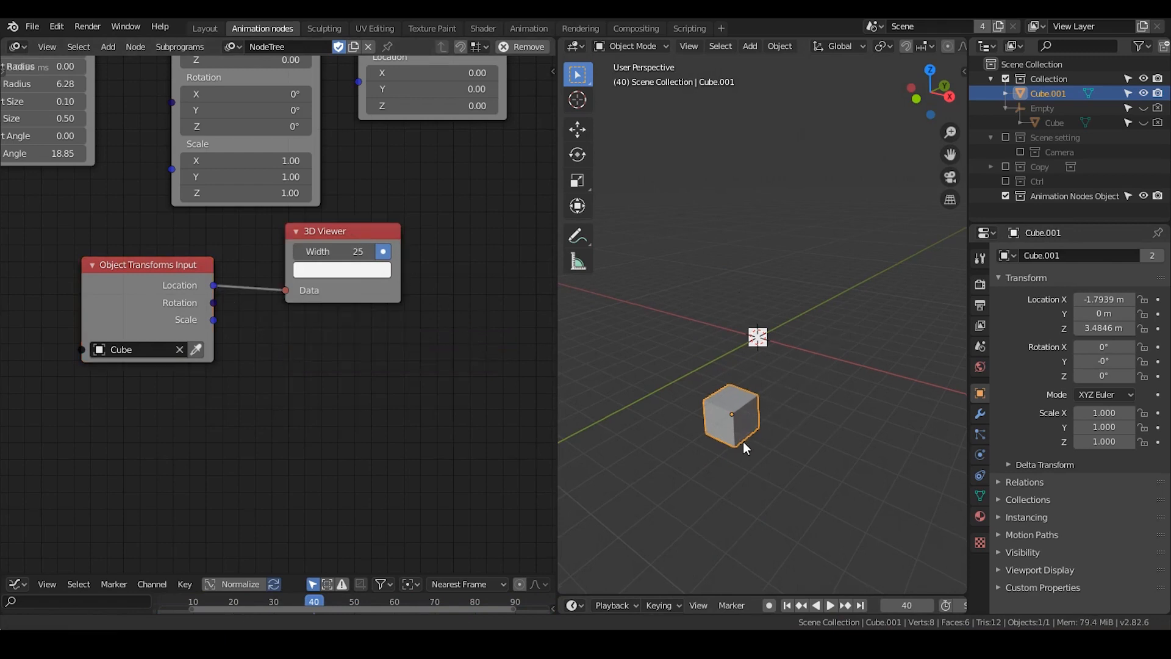
middle_drag(743, 442, 757, 371)
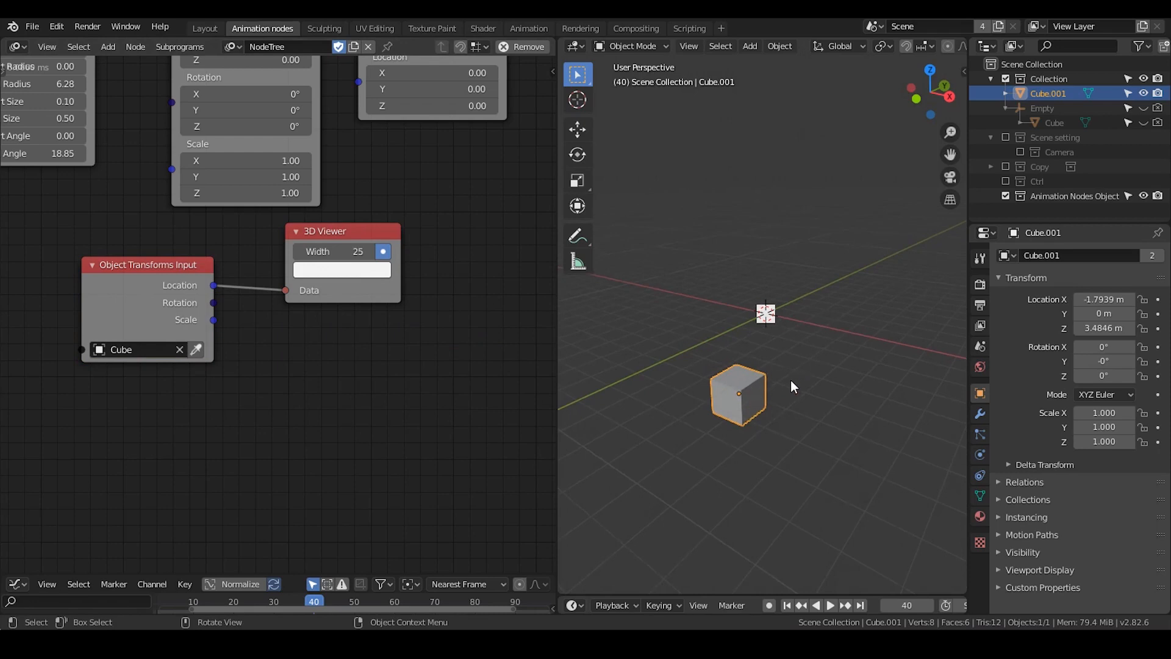
drag(159, 280, 152, 273)
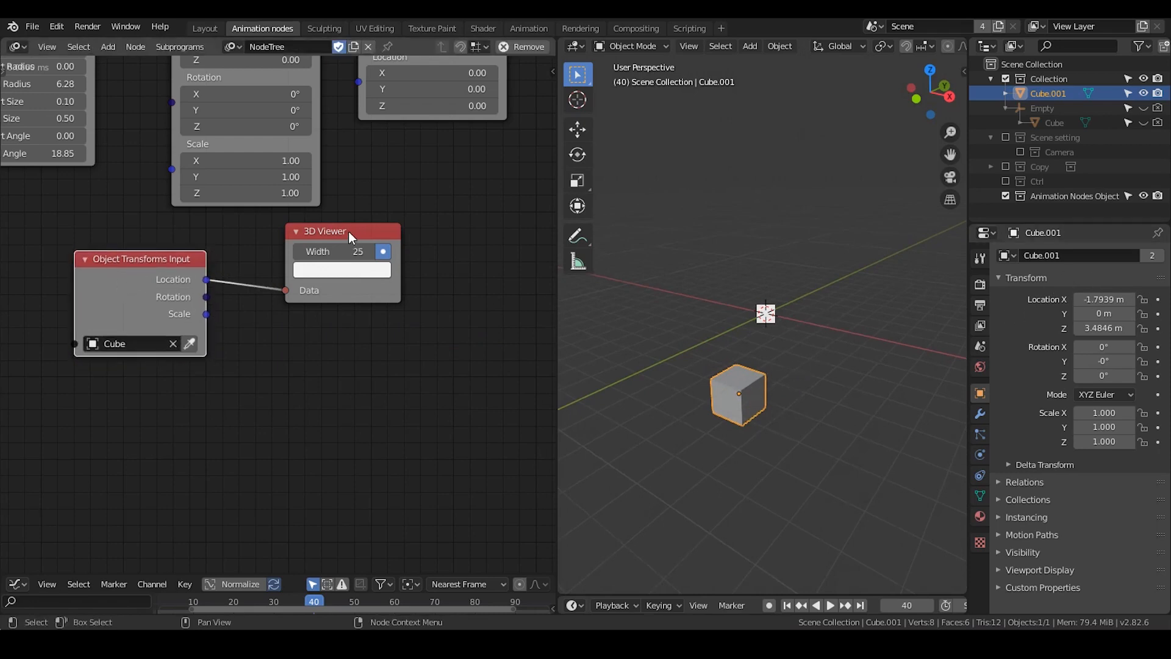
drag(349, 232, 355, 228)
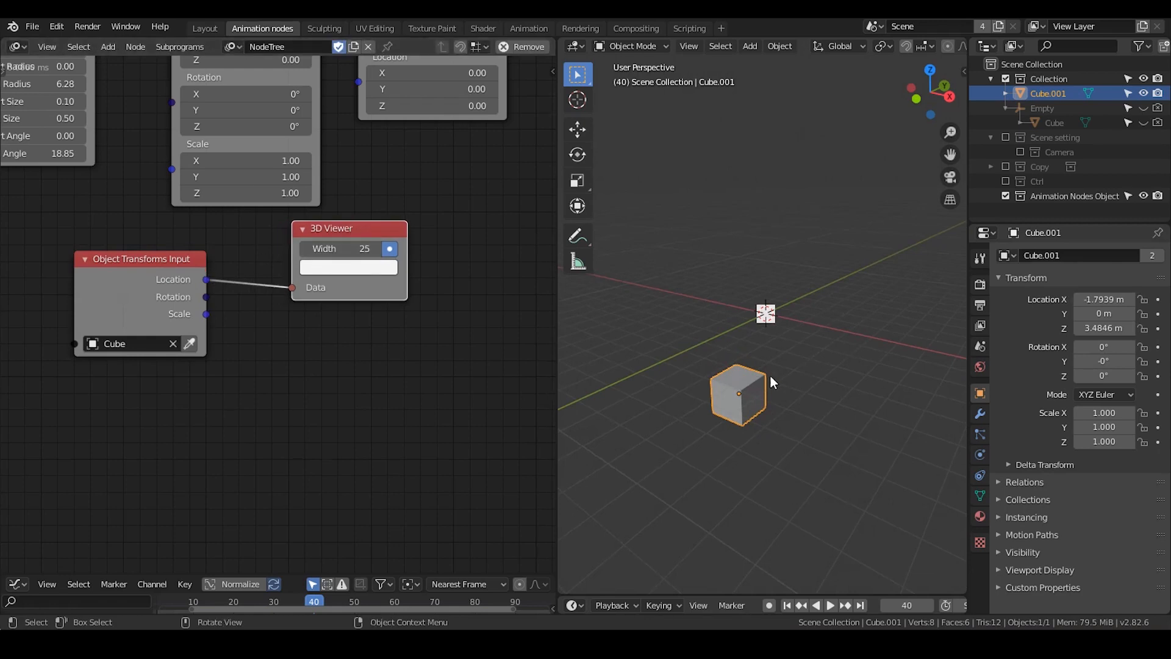
- Add an Object Matrix Input node below the 3D Viewer and assign Cube.001 as its object
key(ctrl+a)
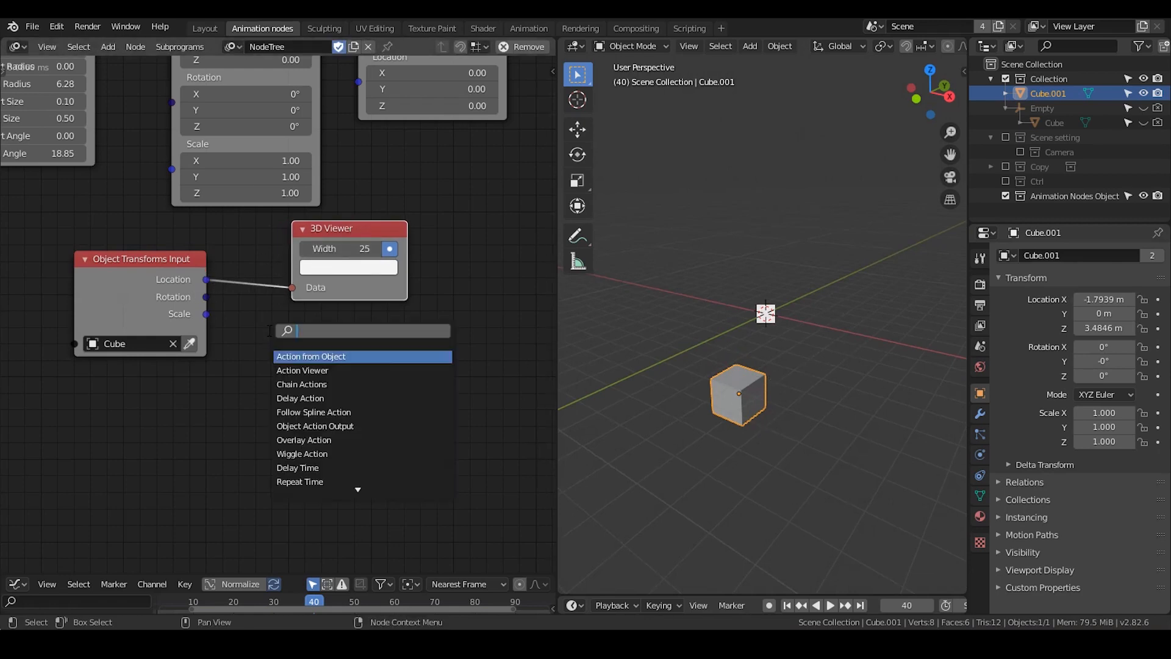
text(object matrix)
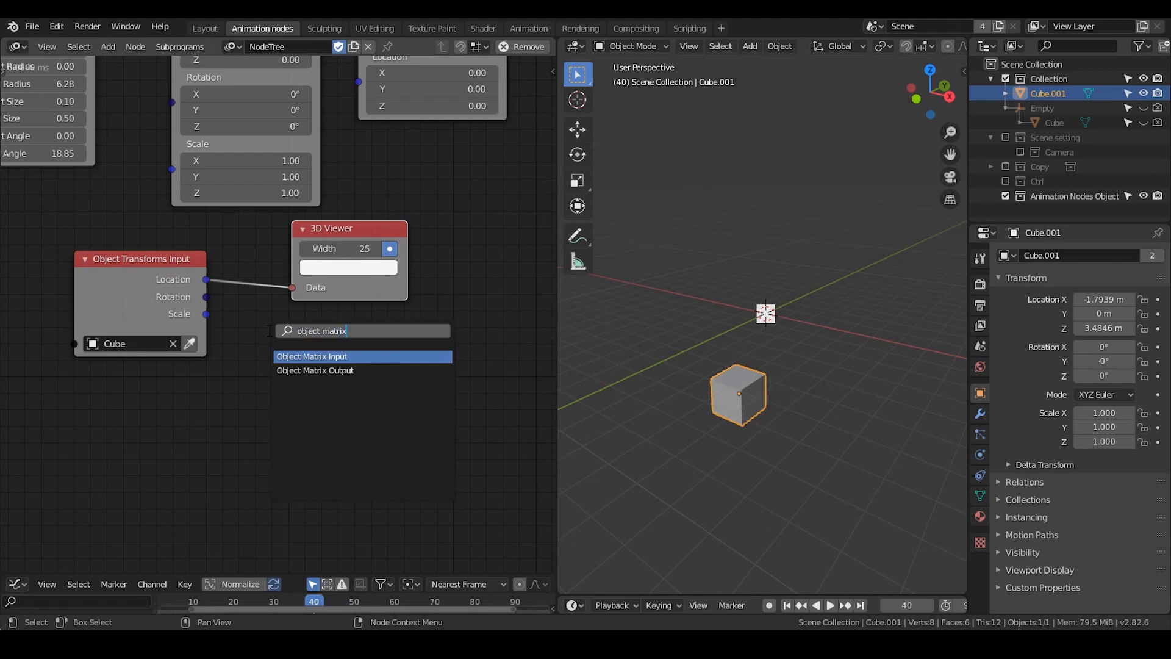
key(Return)
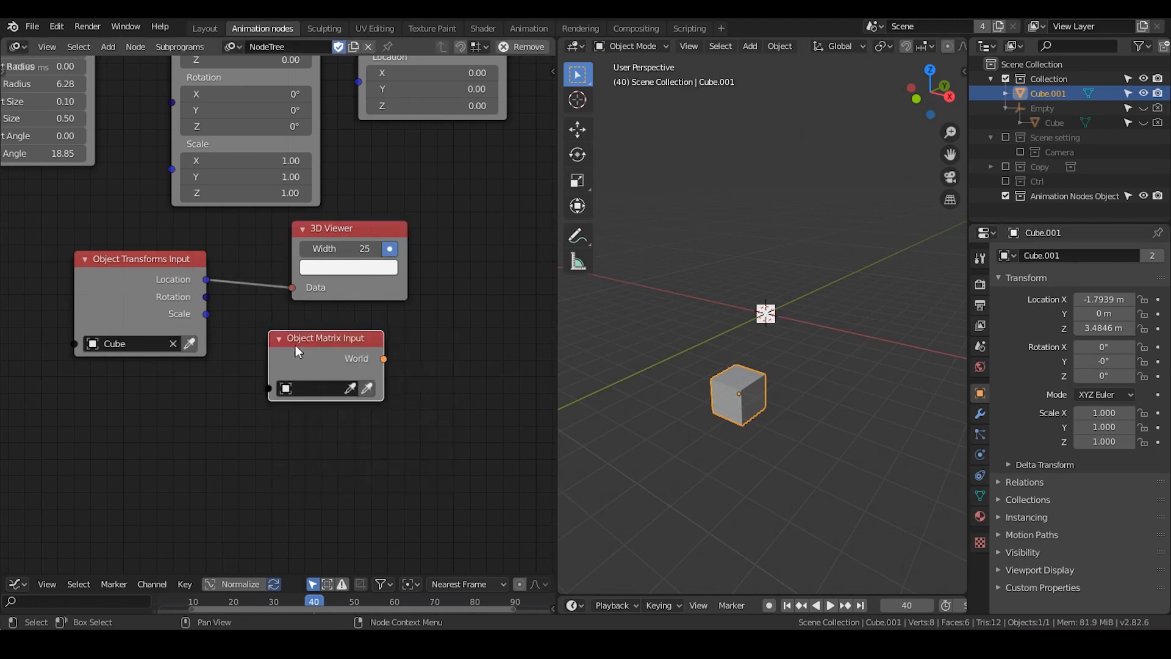
click(366, 389)
middle_drag(350, 353, 295, 302)
drag(295, 302, 287, 314)
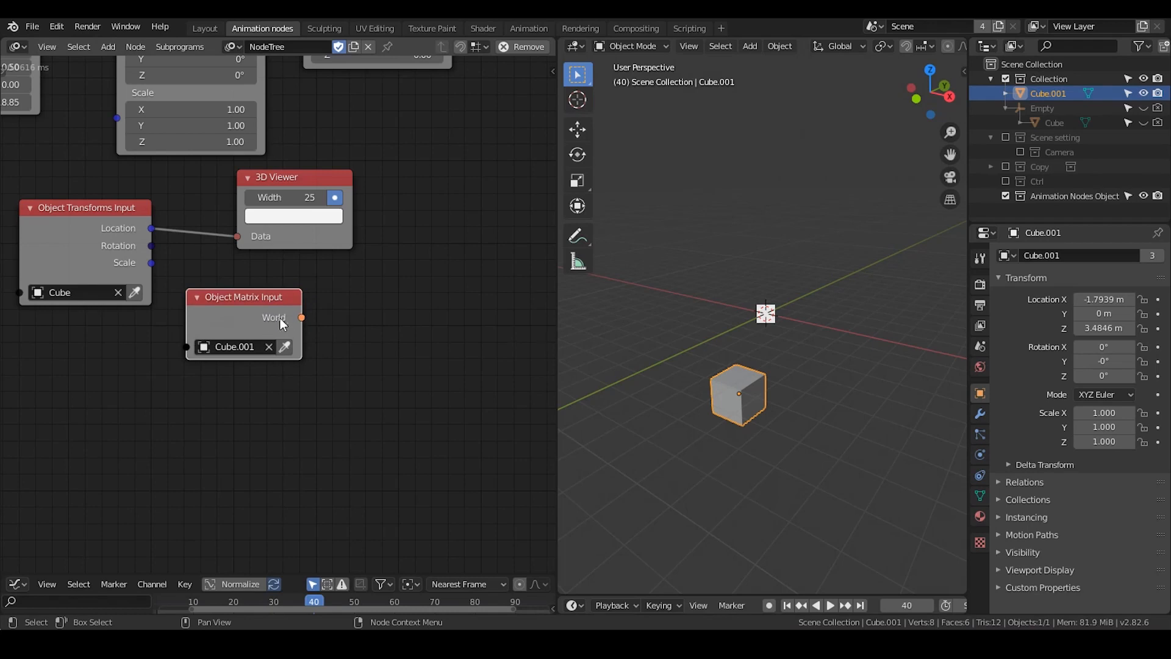
- Add a Decompose Matrix node beside Object Matrix Input and link the World output to its Matrix input
middle_drag(356, 329, 328, 315)
key(ctrl+a)
text(d)
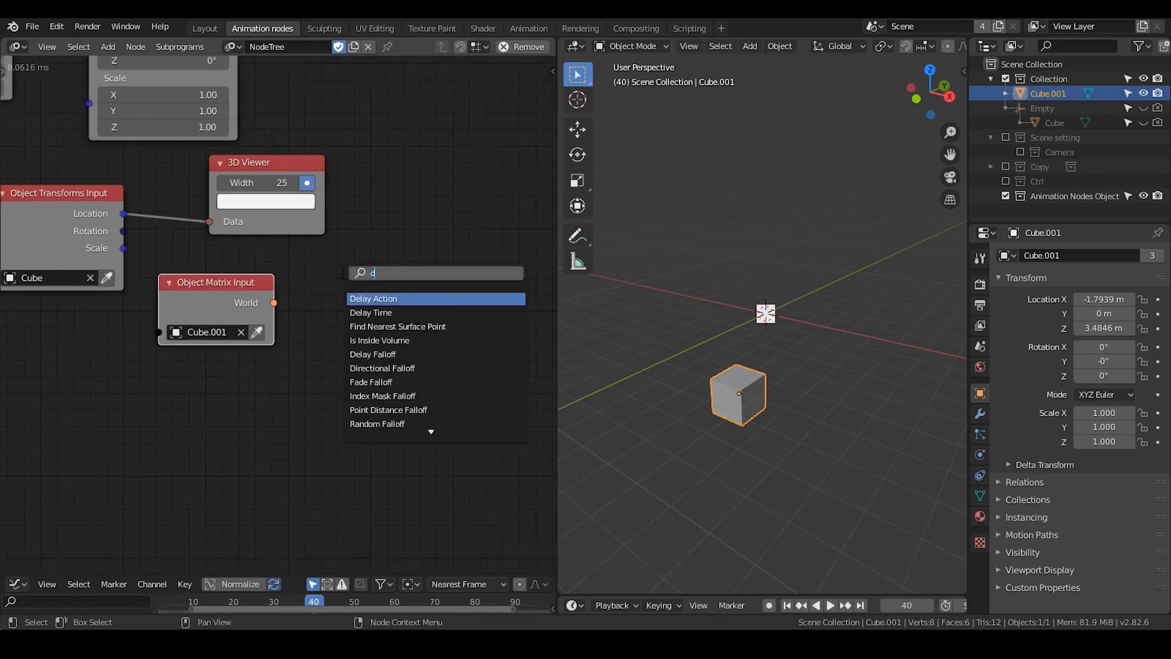
text(ecompos)
key(Return)
click(278, 301)
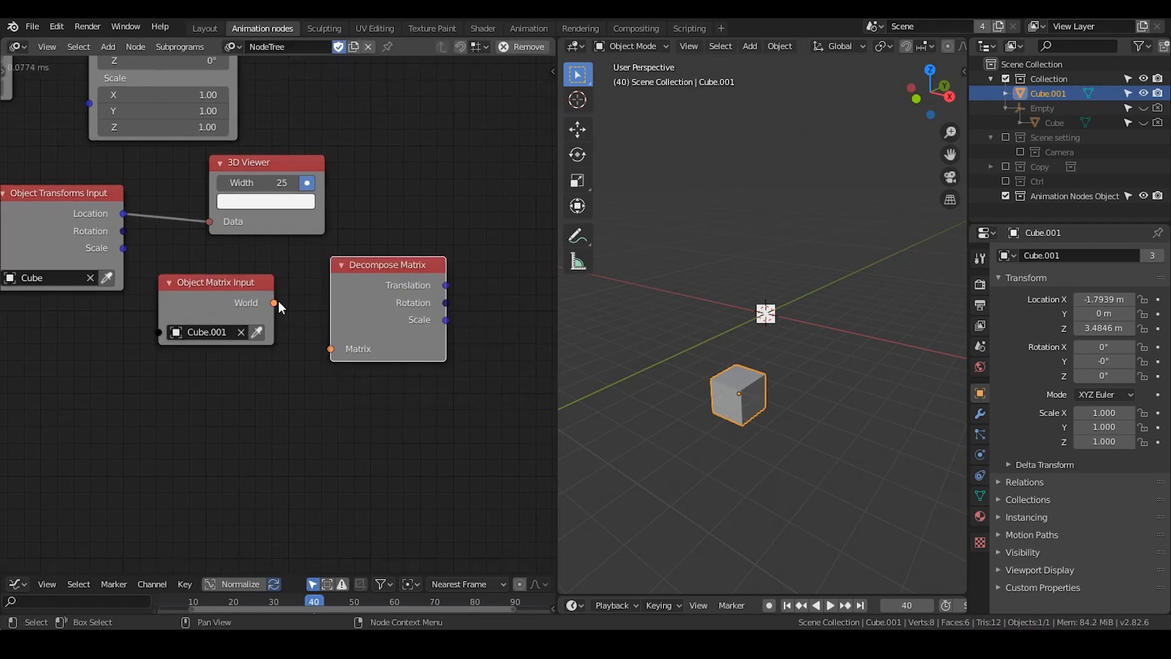
drag(277, 302, 332, 350)
drag(373, 269, 366, 258)
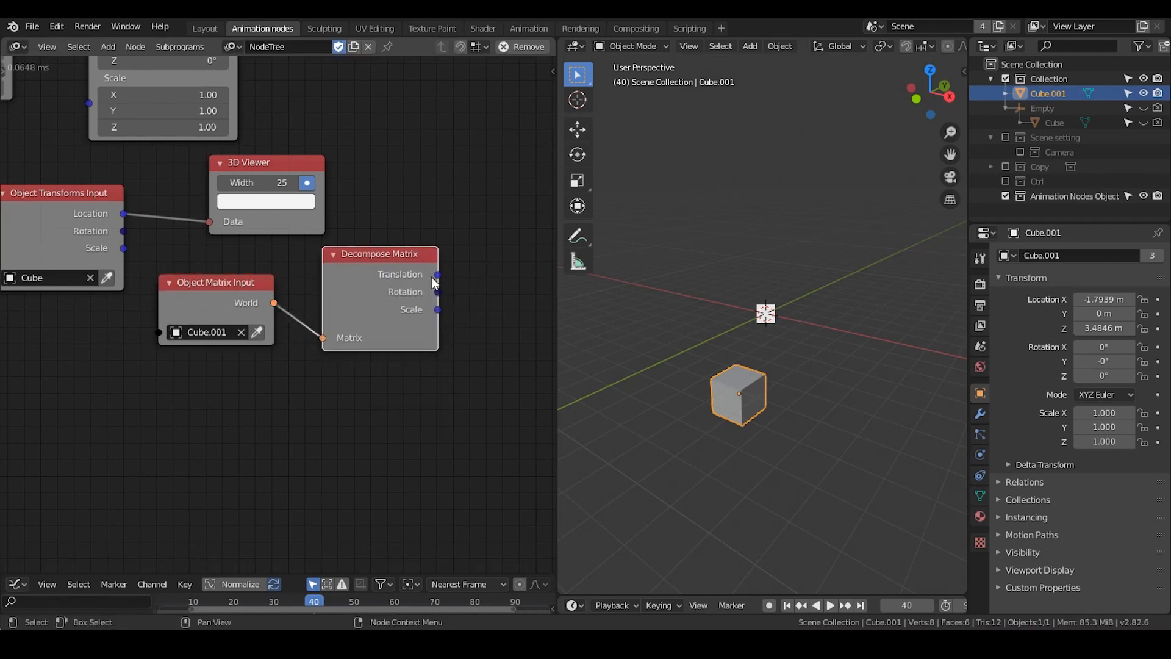
- Place the 3D Viewer beyond Decompose Matrix, feed it the Translation output and set its width to 27
drag(438, 275, 473, 275)
middle_drag(460, 309, 399, 302)
drag(189, 160, 492, 191)
drag(377, 266, 452, 258)
drag(489, 198, 461, 190)
drag(470, 208, 478, 208)
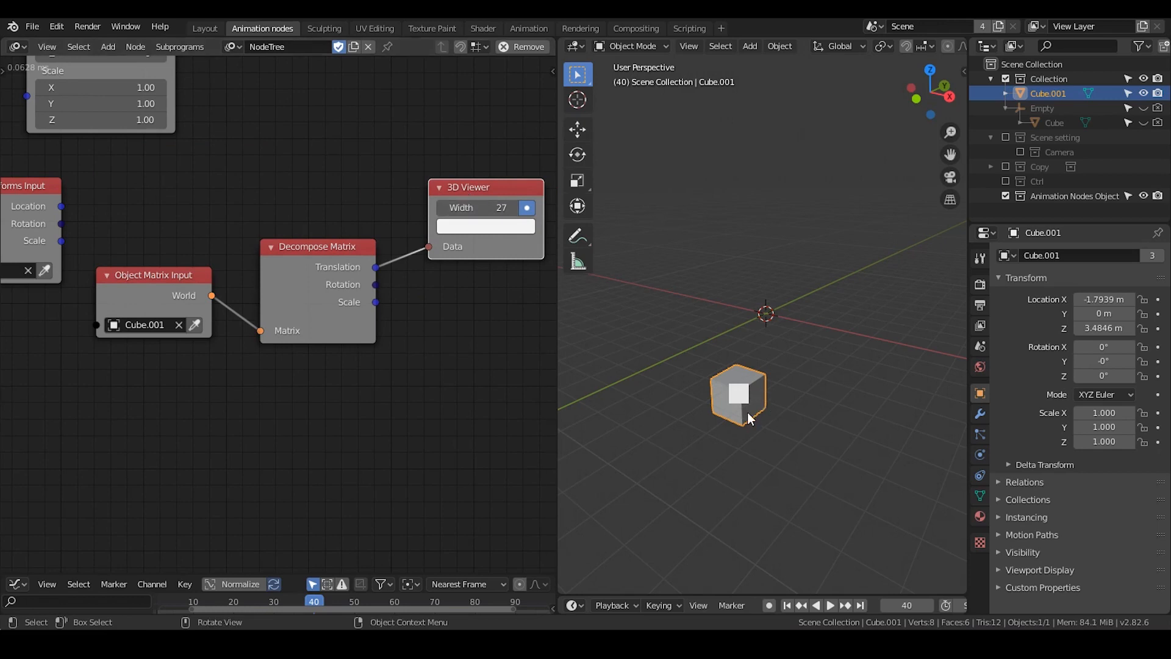
- Return the timeline to frame 1 and realign the Object Matrix Input and Decompose Matrix nodes
click(787, 605)
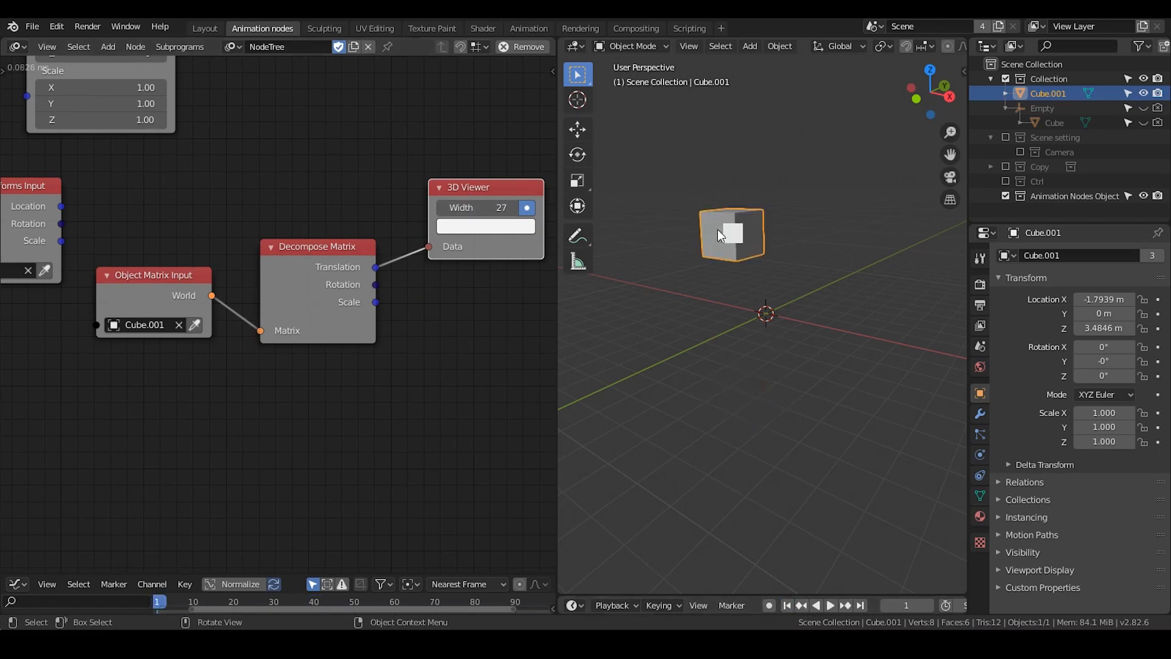
drag(151, 294, 152, 306)
drag(284, 264, 273, 246)
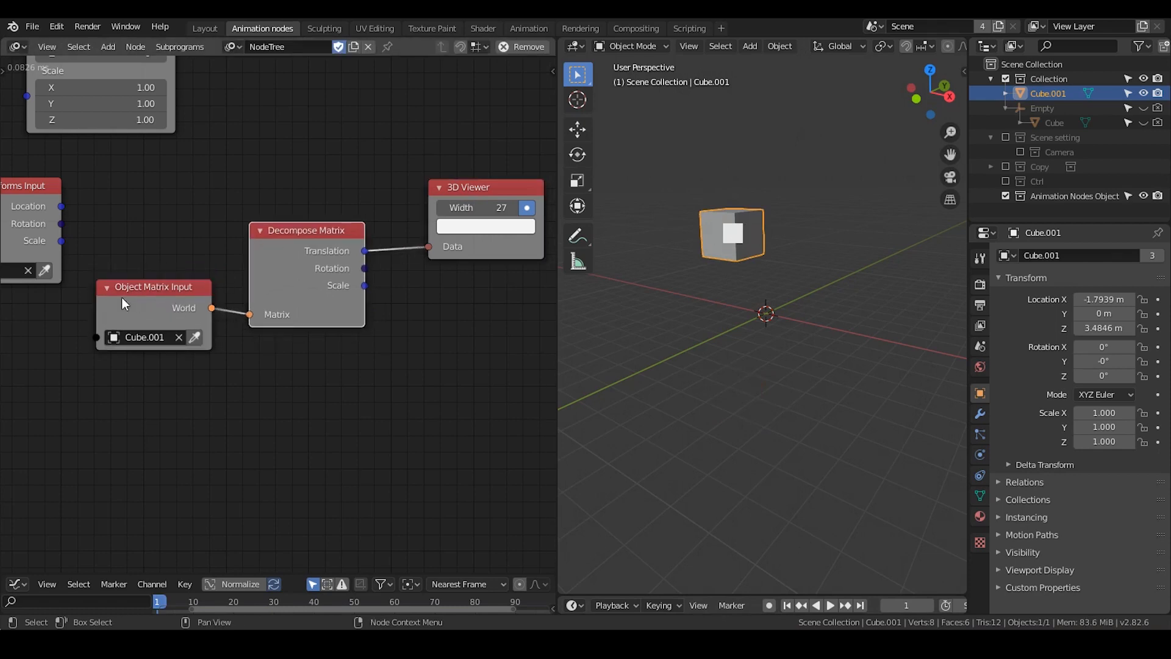
middle_drag(192, 316, 263, 346)
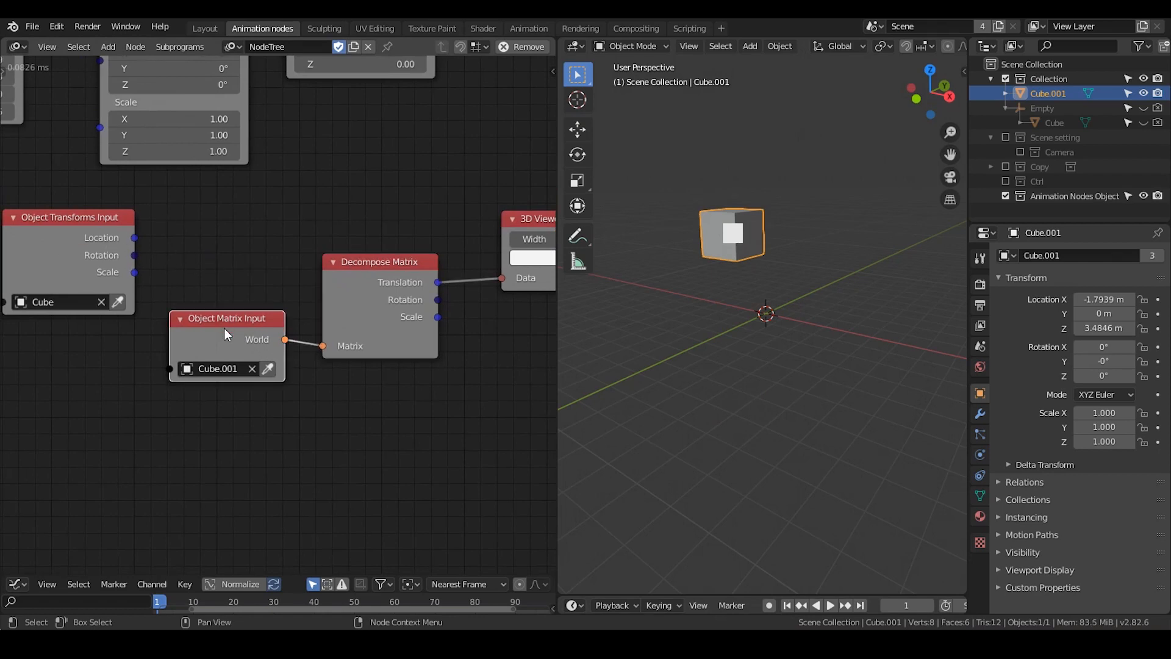
drag(222, 328, 214, 325)
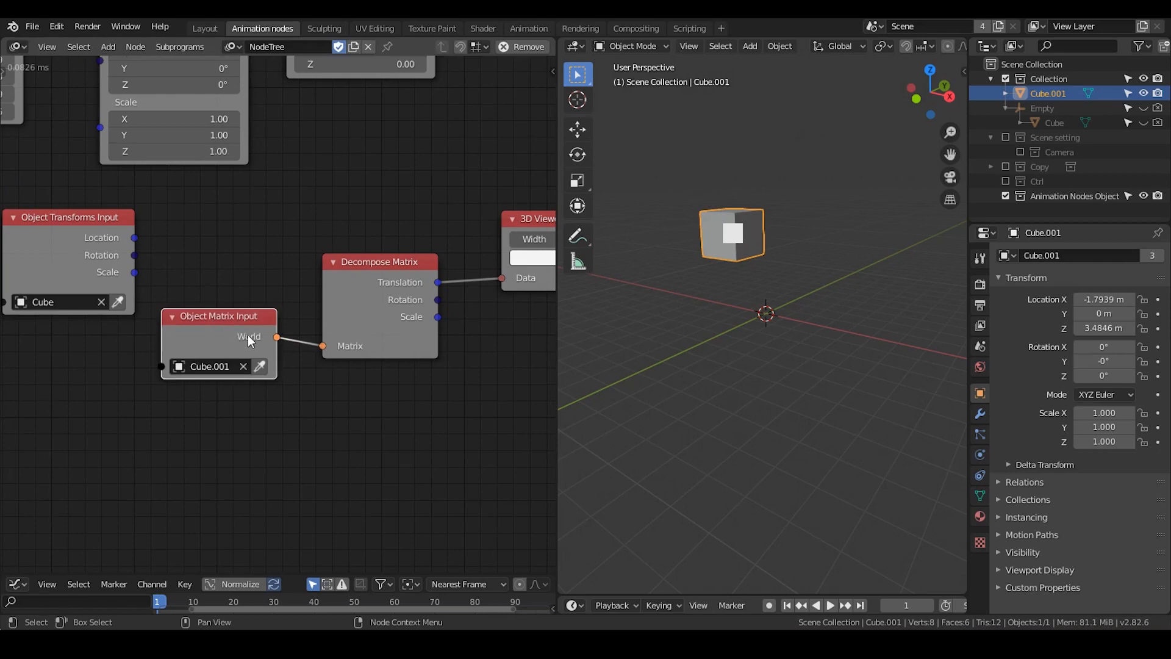
- Show the Basis, Local and Parent Inverse outputs on the Object Matrix Input node
middle_drag(247, 335, 250, 319)
key(u)
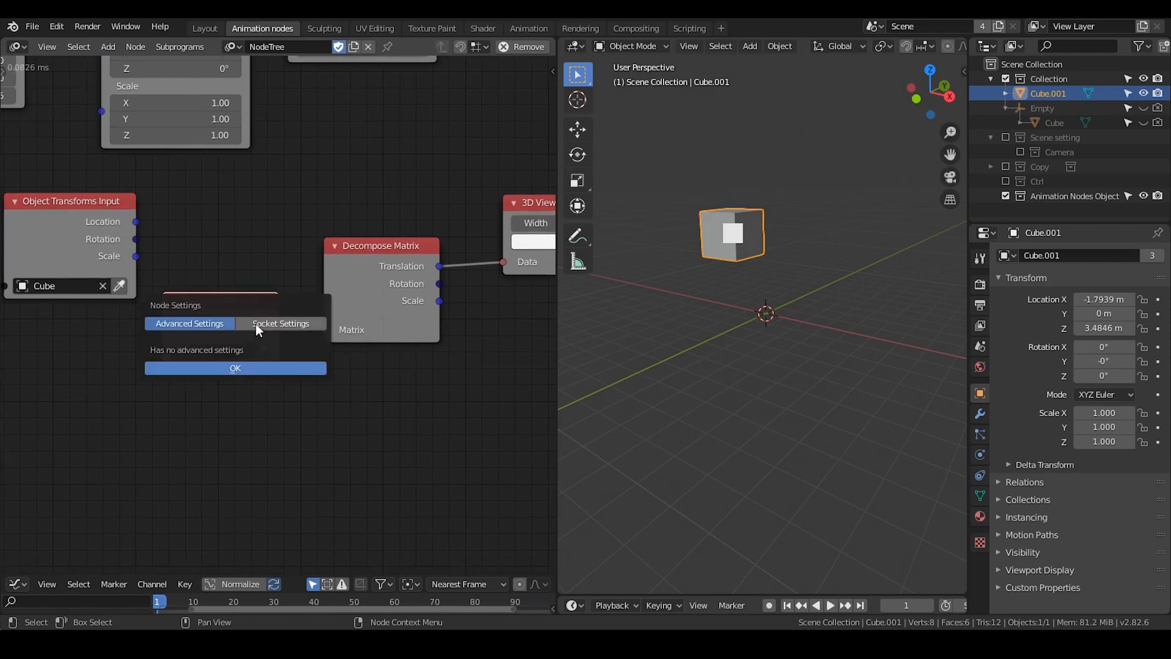
click(256, 324)
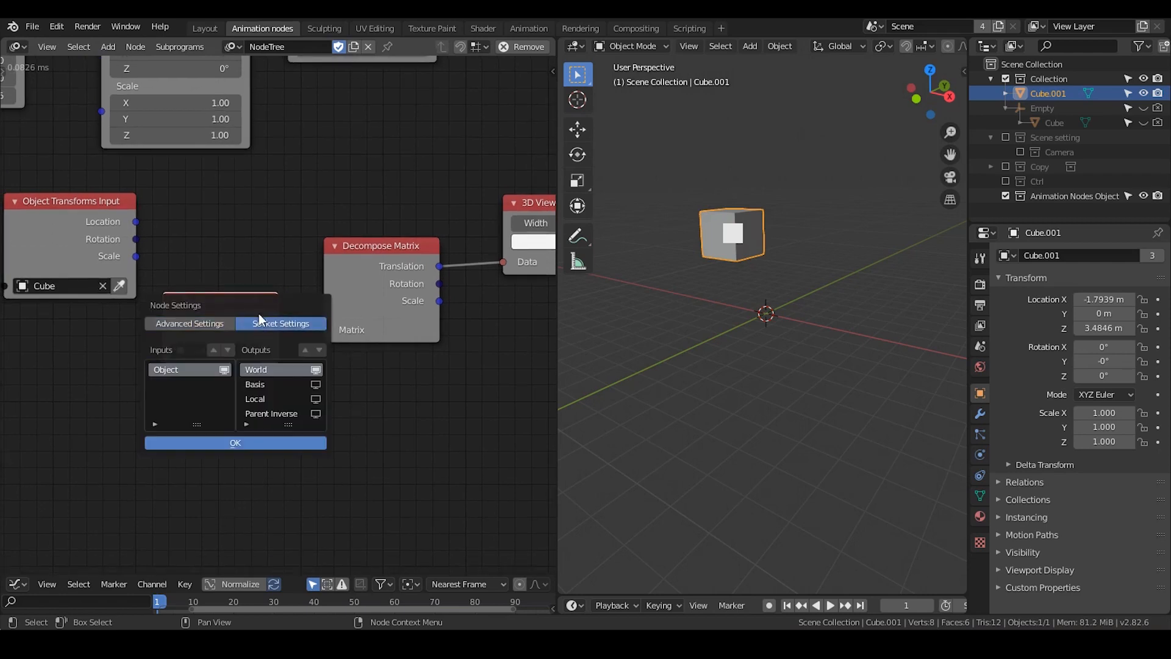
click(316, 384)
click(316, 398)
click(315, 414)
click(283, 442)
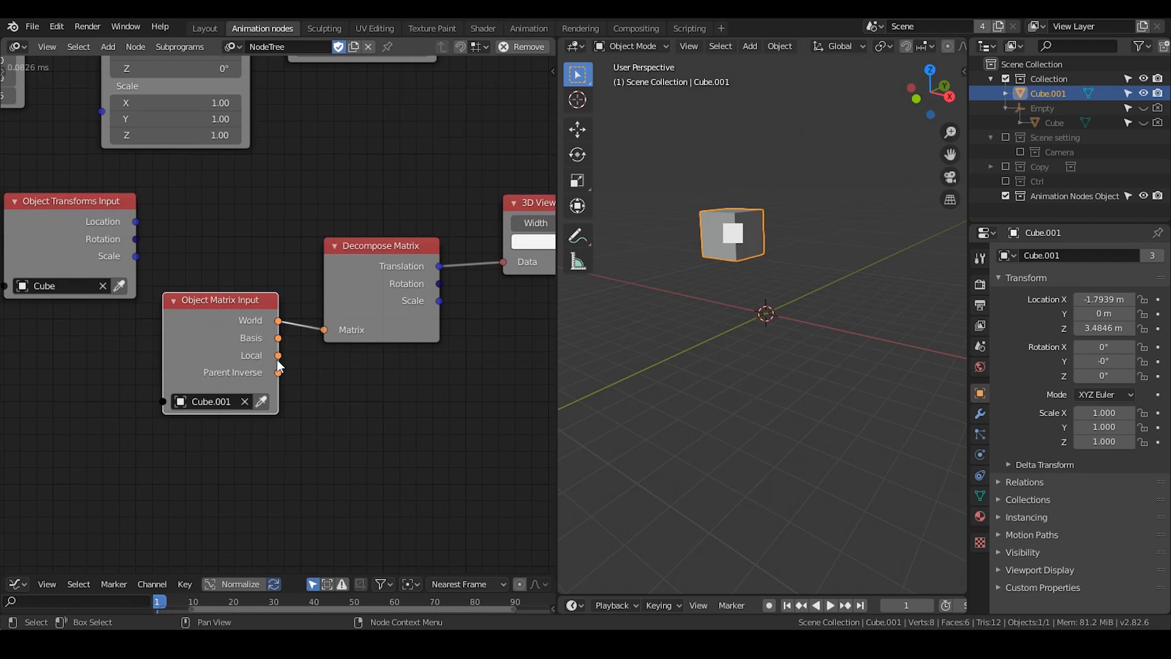